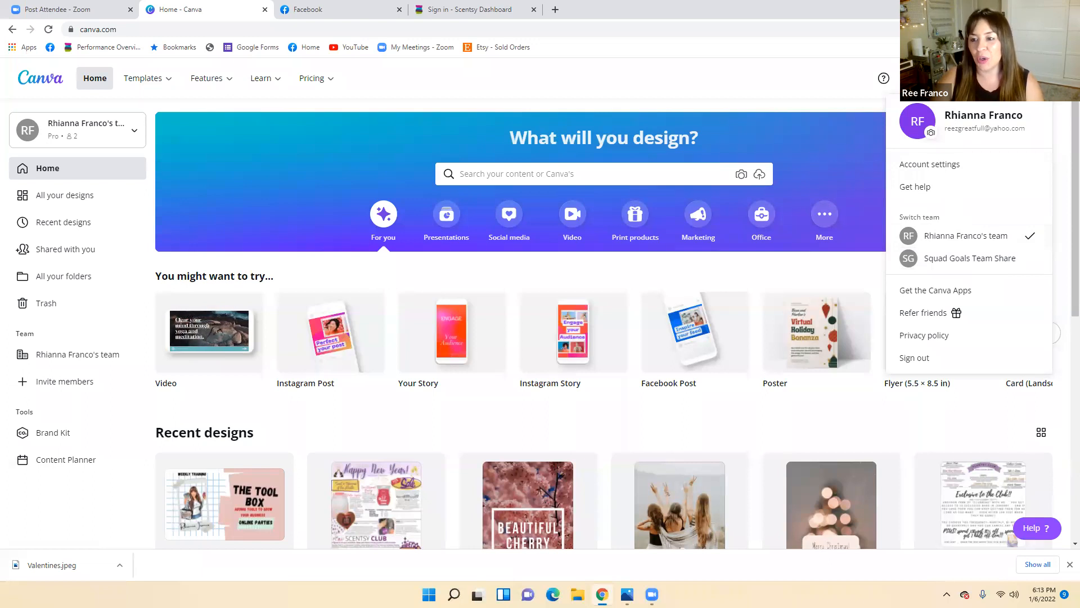
# Step: Check the recent activity notifications and open the account settings page
pyautogui.press('Escape')
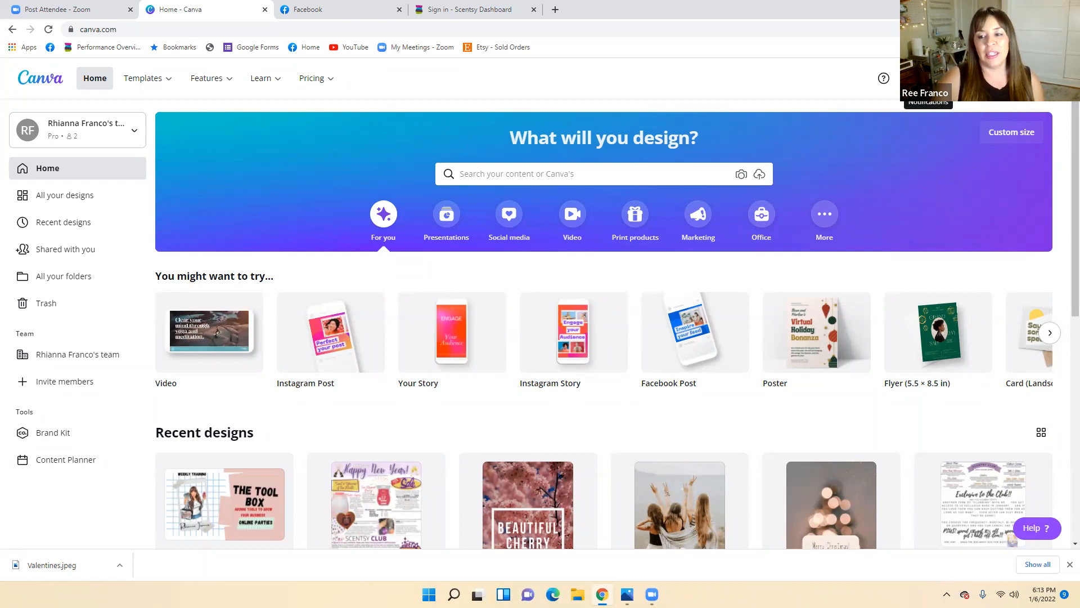
pyautogui.click(911, 79)
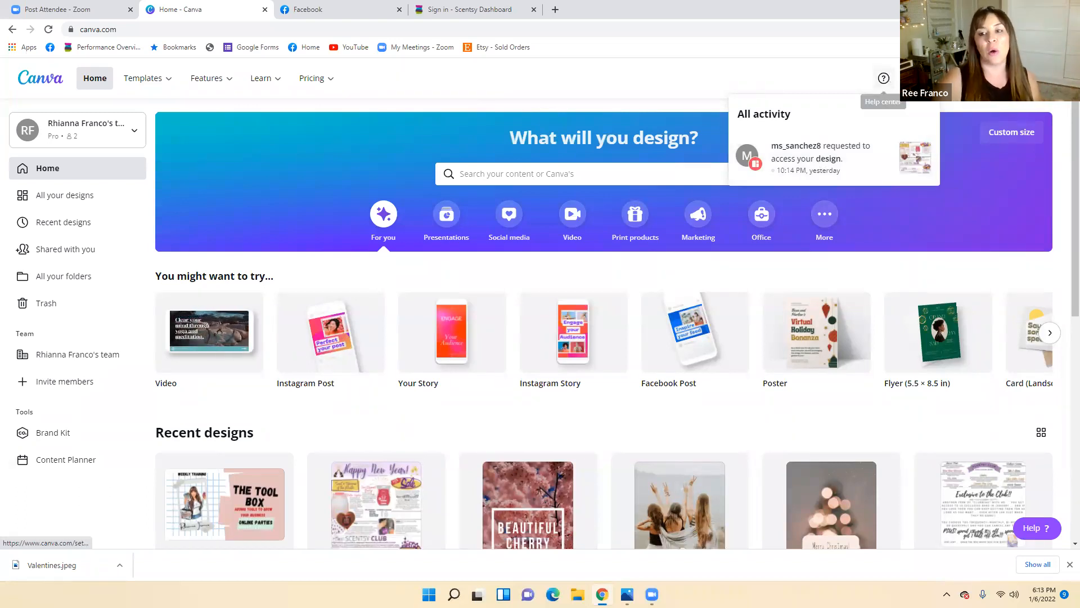
pyautogui.click(911, 78)
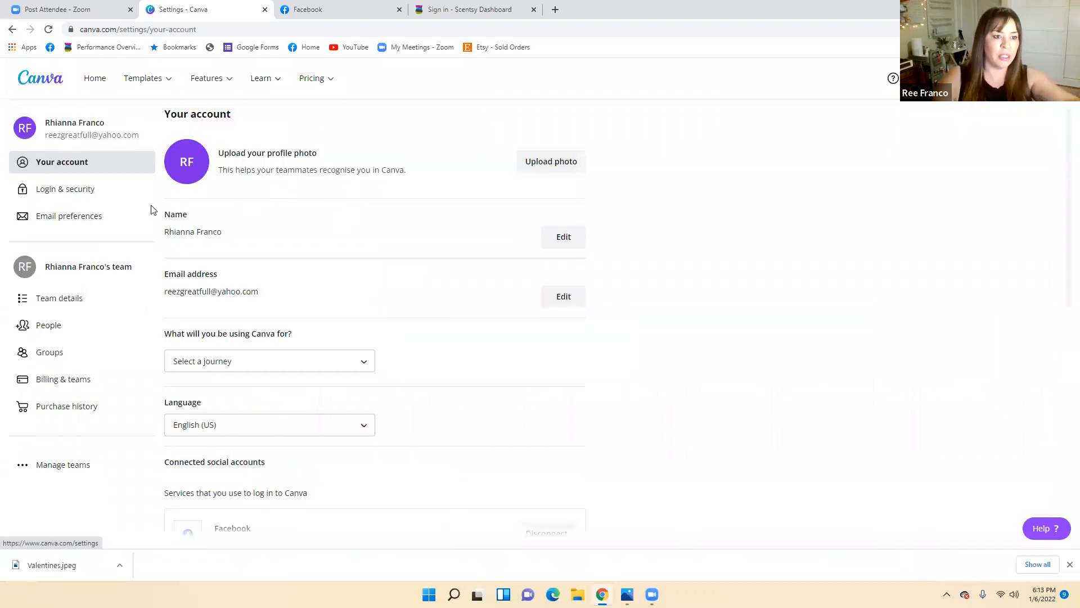
# Step: View the Help Center and return to the home page
pyautogui.click(893, 82)
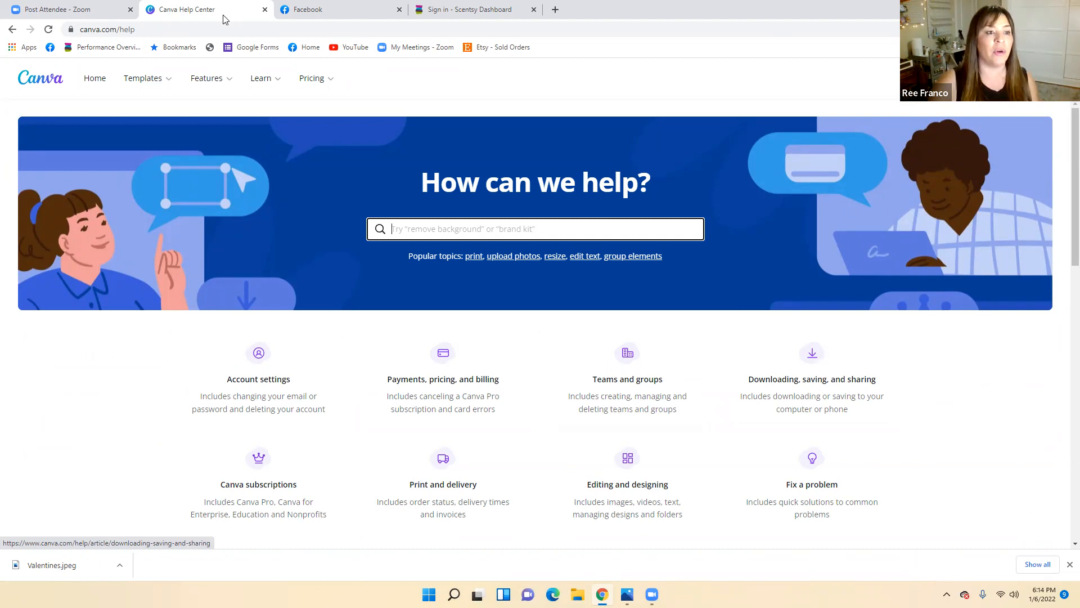
pyautogui.click(12, 29)
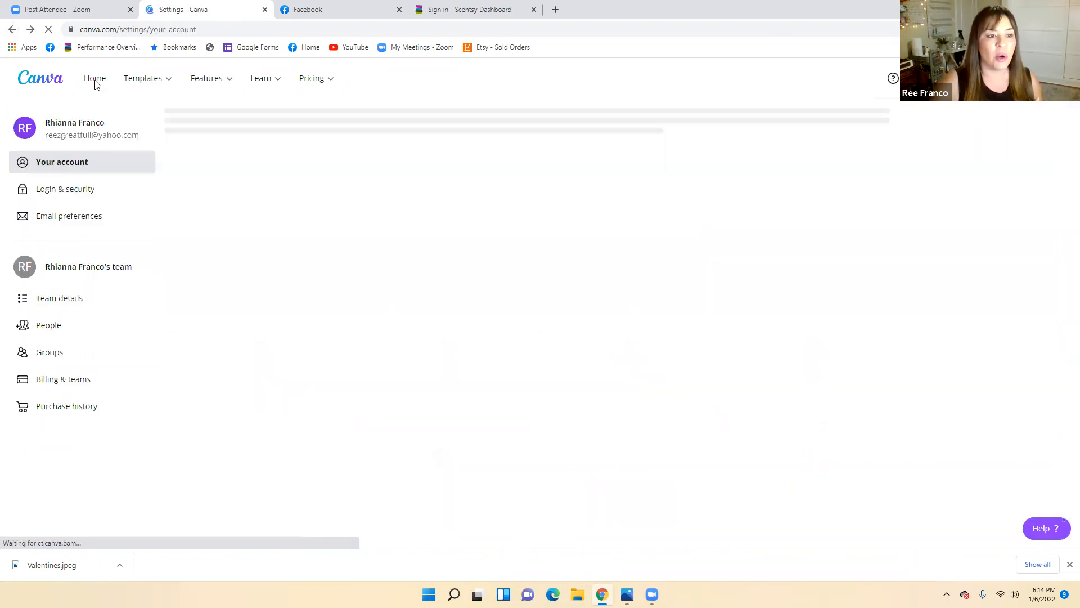
pyautogui.click(92, 79)
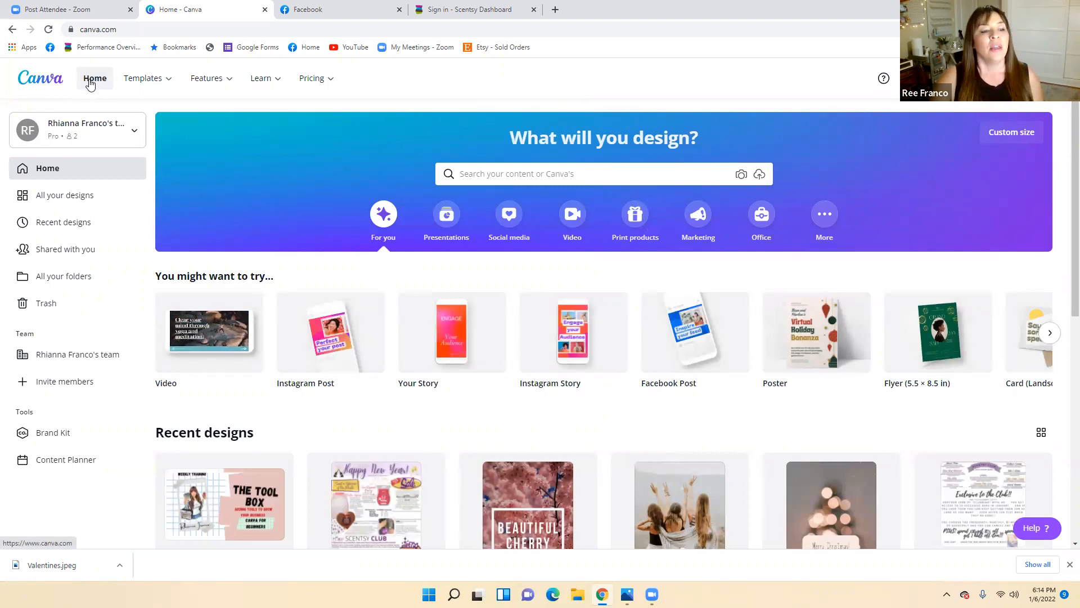
# Step: Open the Templates page and view the template categories, from Social Media to Trending
pyautogui.moveTo(142, 79)
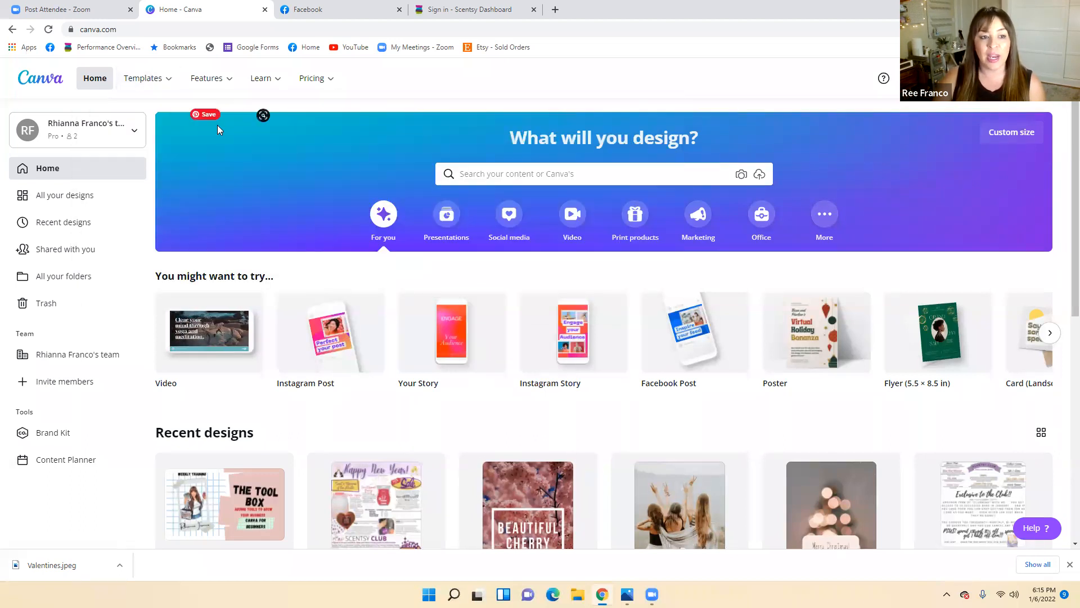
pyautogui.click(145, 83)
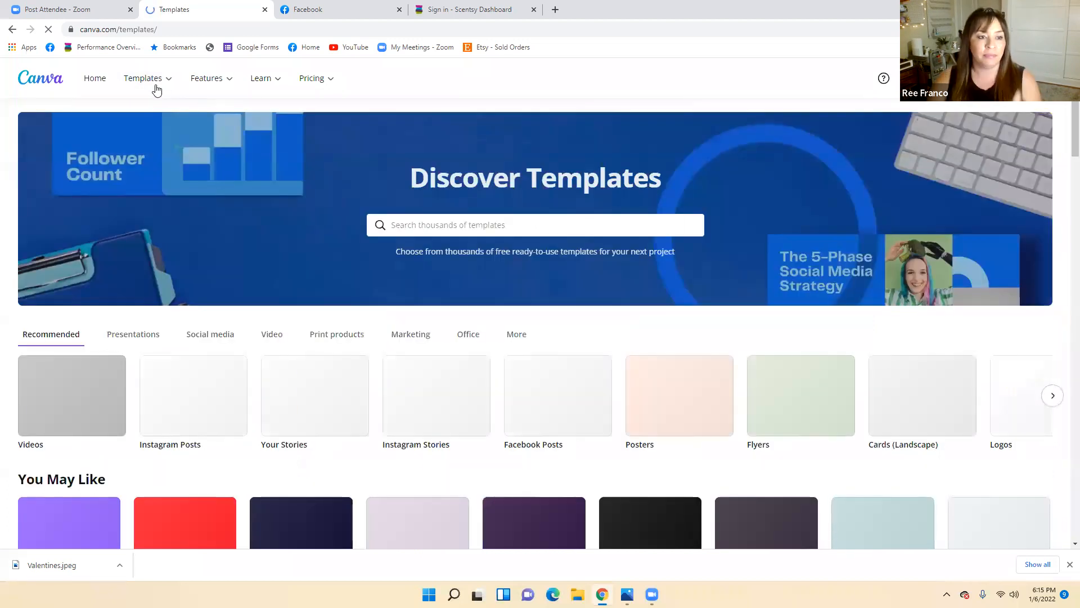
pyautogui.moveTo(160, 88)
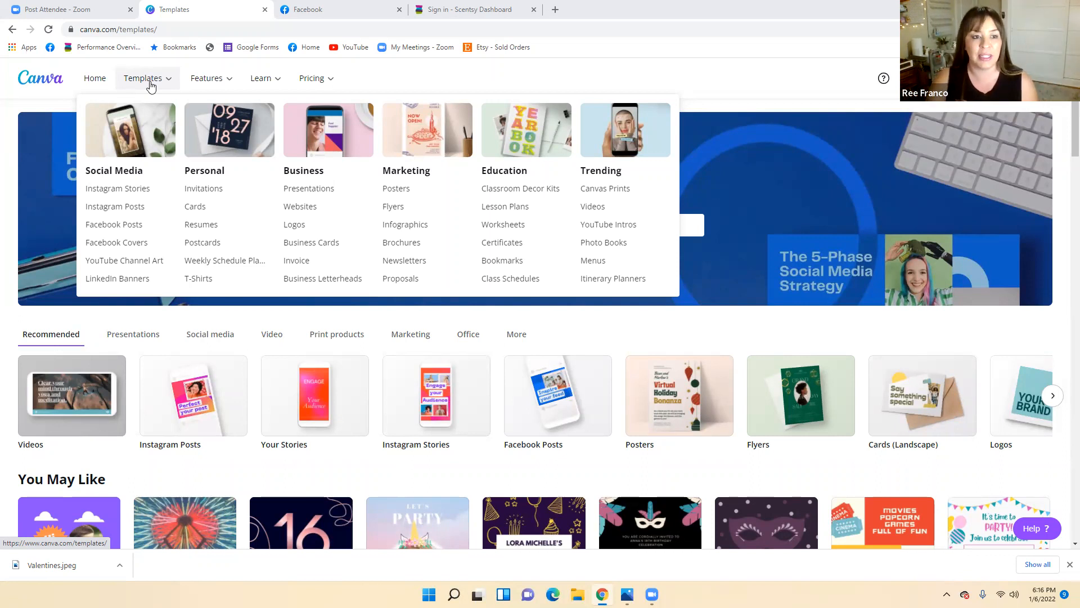
# Step: Look over the site's Features, Learn and Pricing sections
pyautogui.moveTo(211, 82)
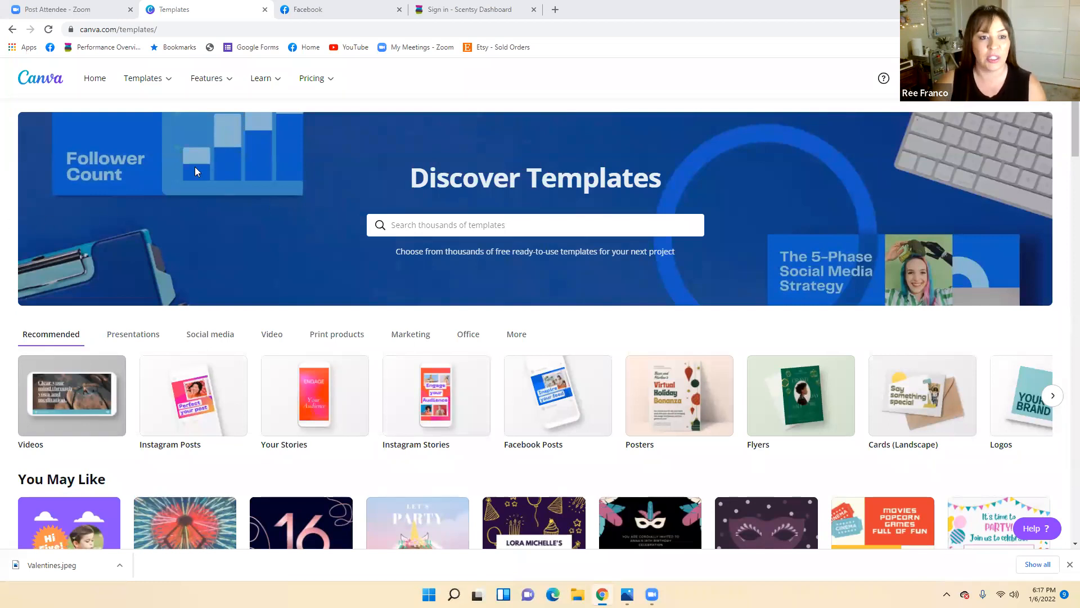
pyautogui.moveTo(218, 89)
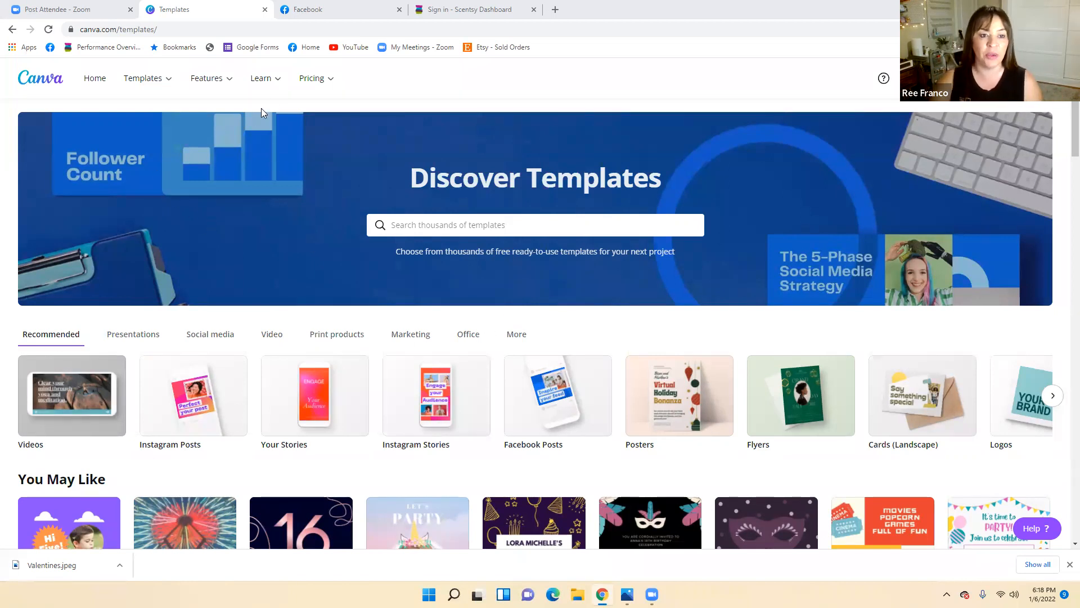
pyautogui.moveTo(276, 82)
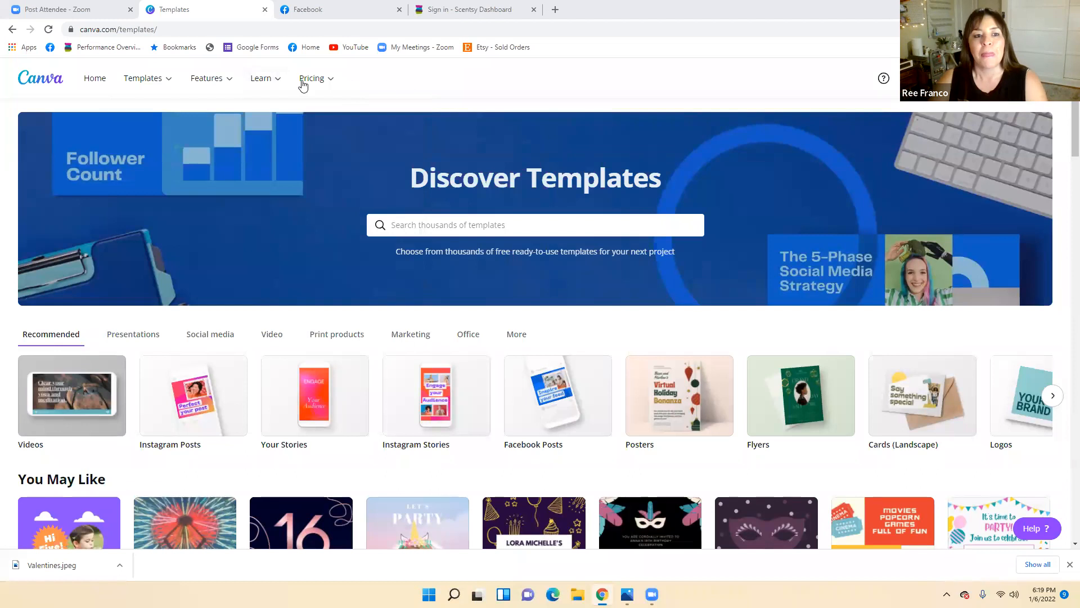
pyautogui.moveTo(315, 83)
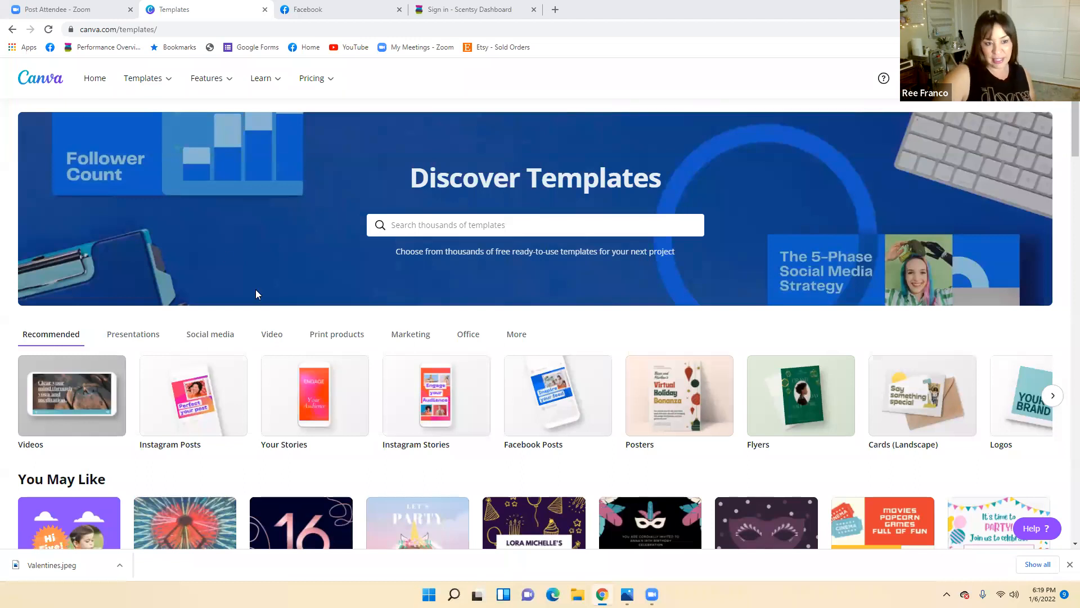
# Step: Browse the recommended templates and the list of design types available for a new design
pyautogui.scroll(-2, 256, 289)
pyautogui.scroll(-1, 256, 292)
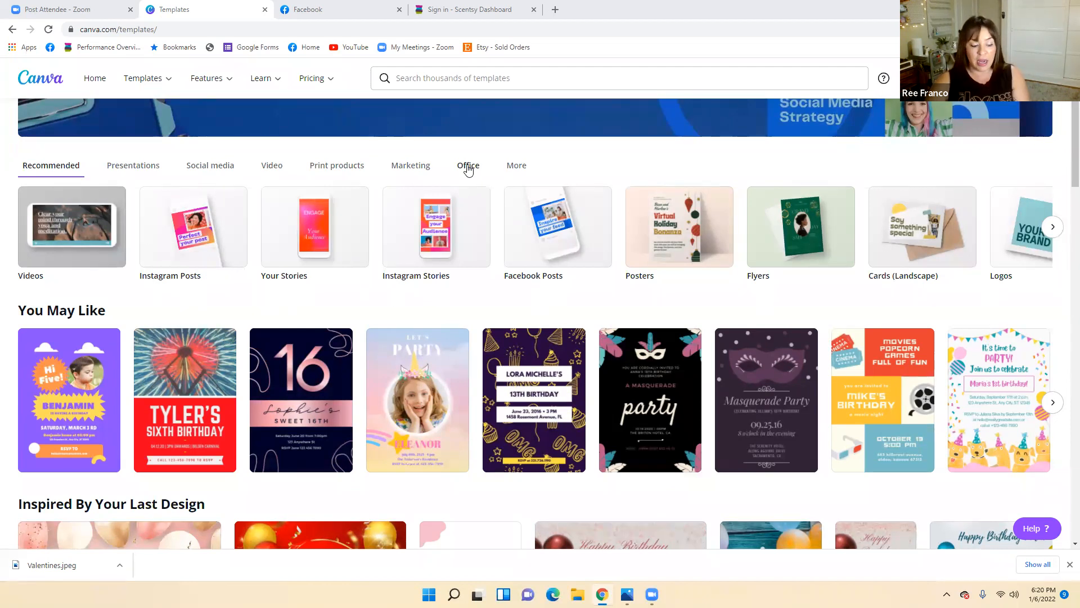
pyautogui.scroll(3, 666, 308)
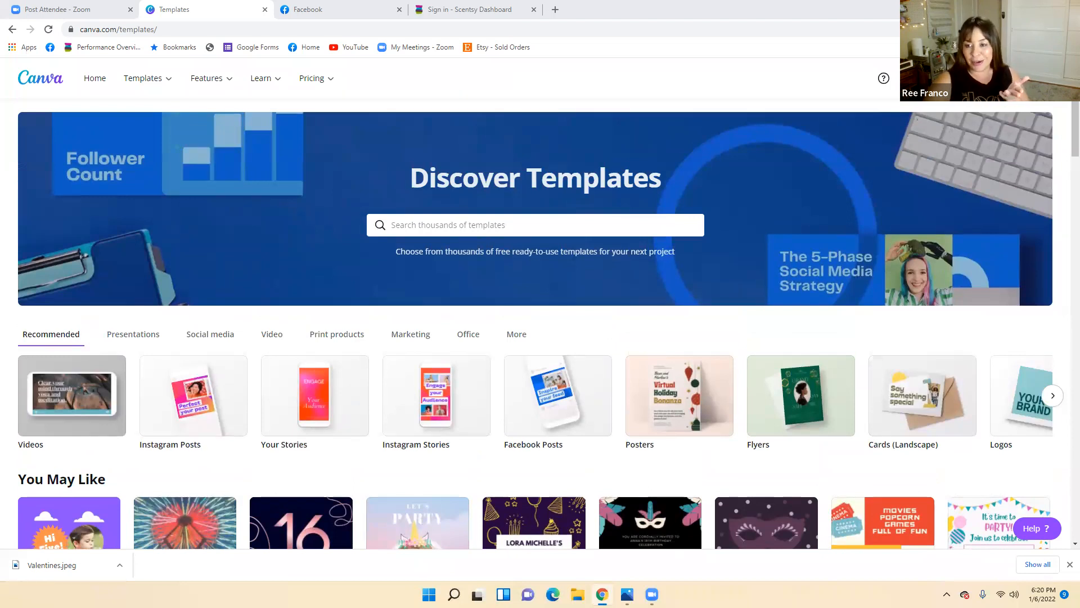
pyautogui.click(973, 78)
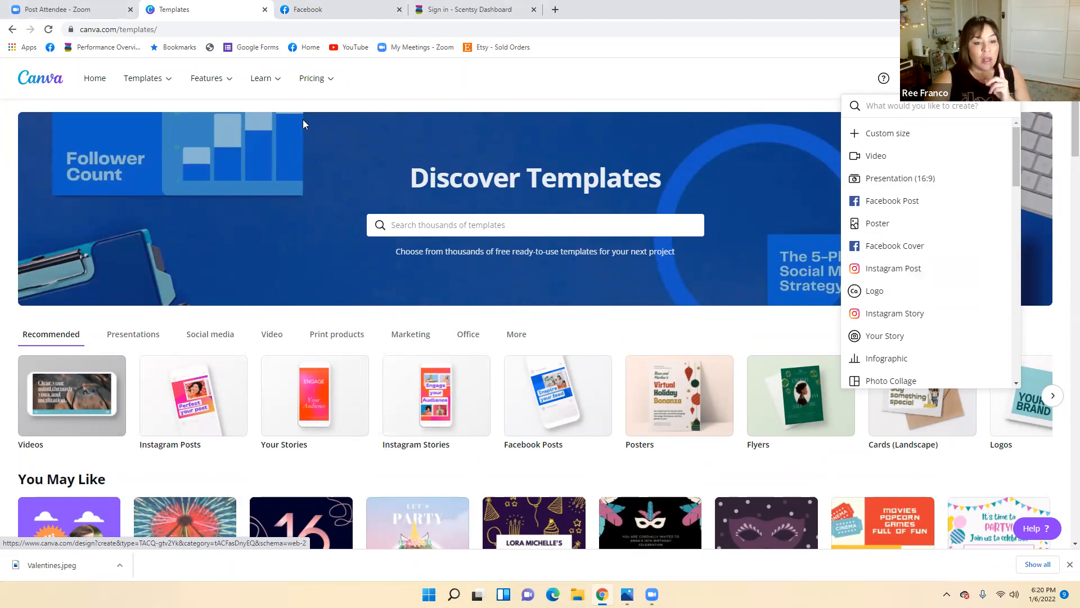
pyautogui.click(408, 220)
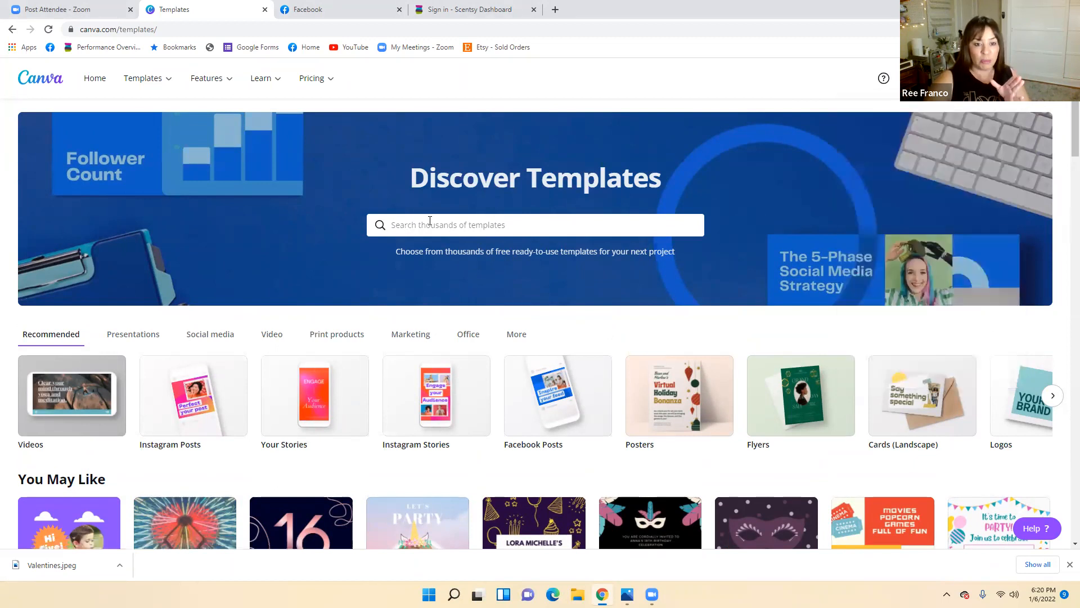
# Step: Enter "valentines day" in the template search and look through the suggested template types
pyautogui.click(430, 221)
pyautogui.write('va')
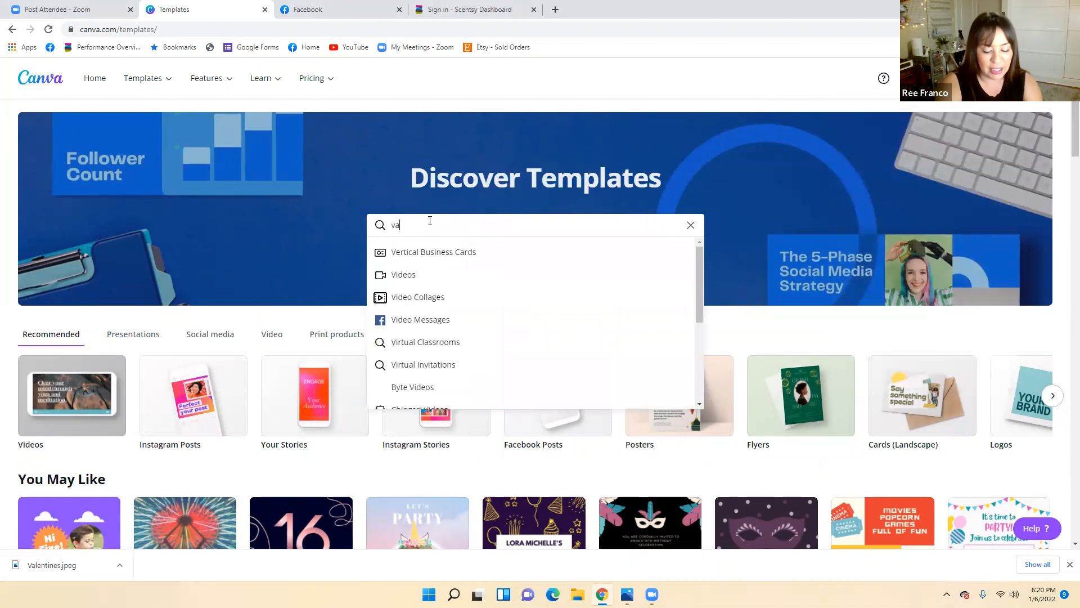
pyautogui.write('lentines day')
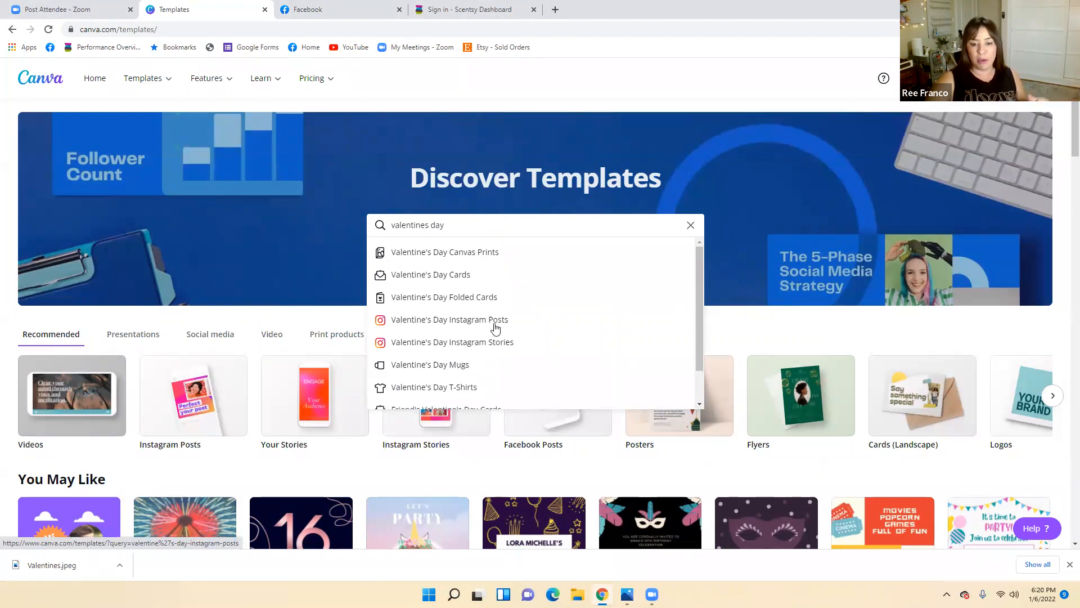
pyautogui.scroll(-1, 484, 309)
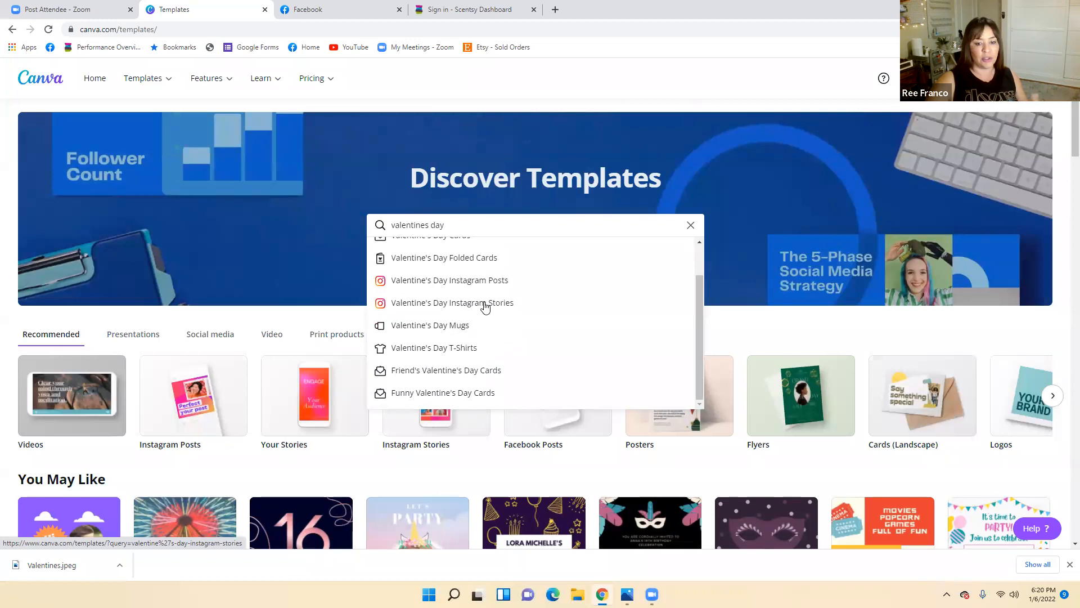
pyautogui.scroll(-2, 484, 308)
pyautogui.scroll(1, 494, 315)
pyautogui.scroll(1, 470, 291)
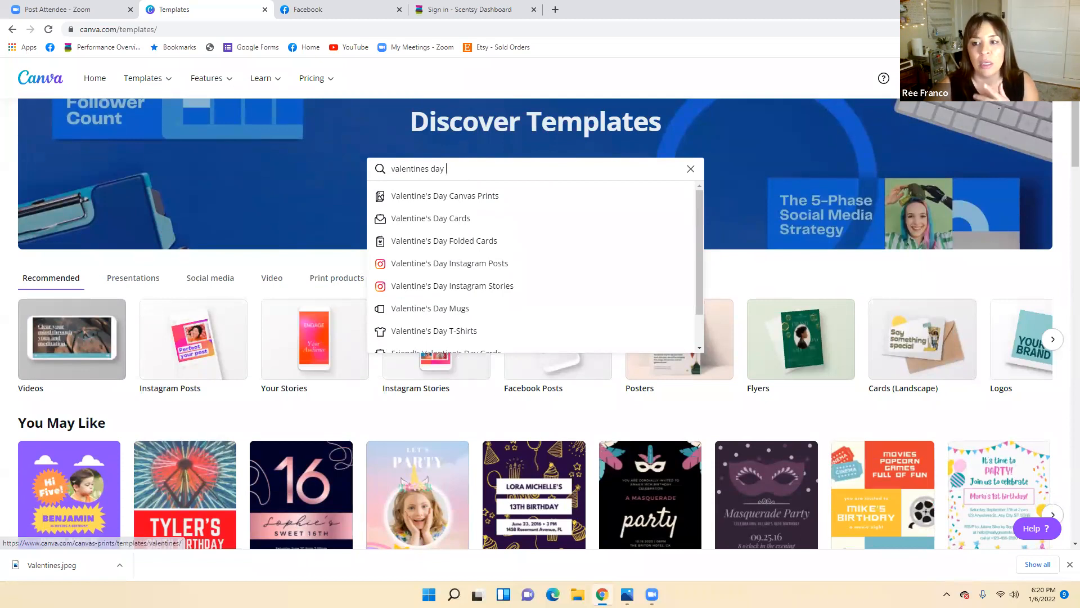
# Step: Create a blank Instagram Post design of 1080 × 1080 px
pyautogui.click(982, 78)
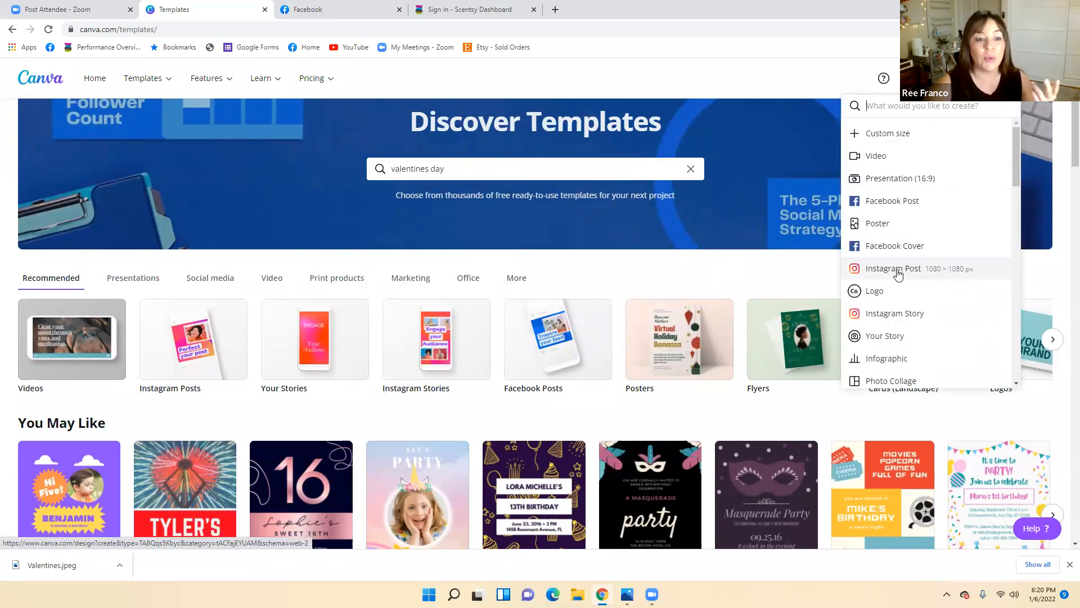
pyautogui.click(897, 270)
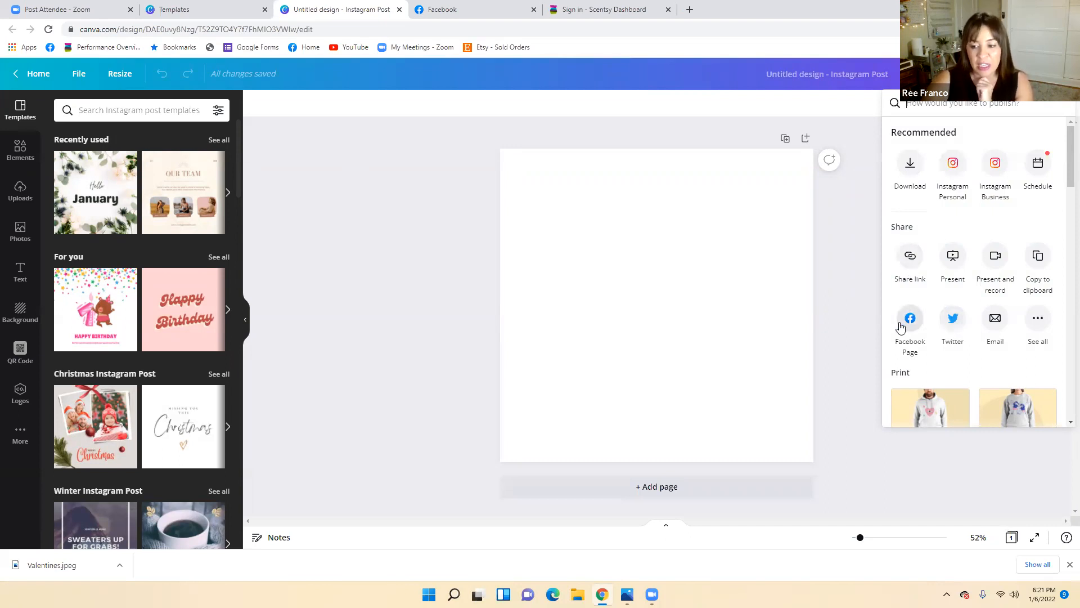
# Step: Look through the full set of publishing and sharing destinations for the design
pyautogui.click(1035, 322)
pyautogui.scroll(-1, 1037, 326)
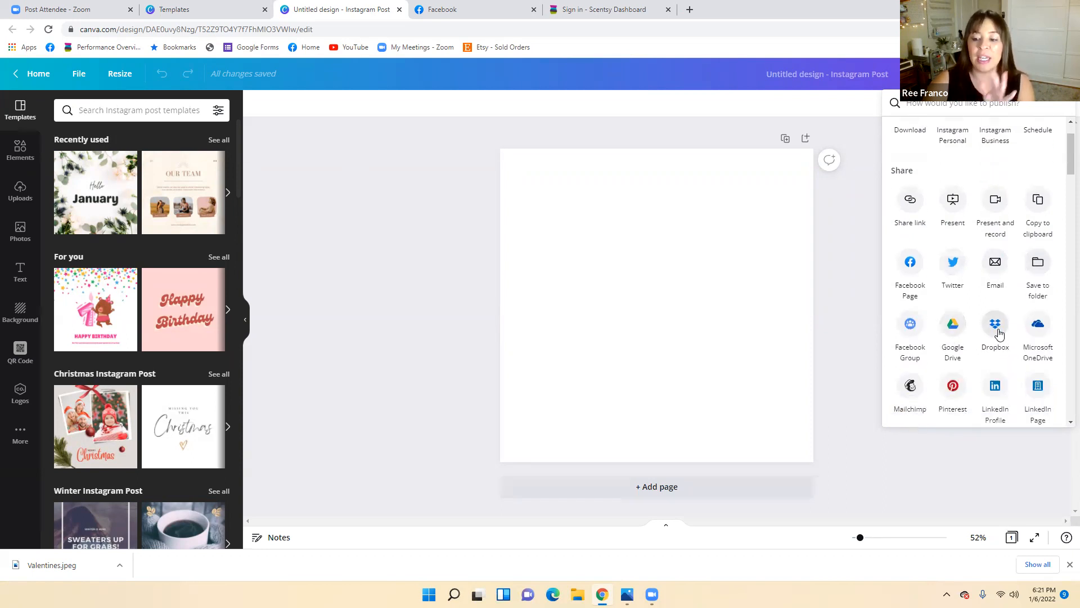
pyautogui.scroll(-2, 999, 333)
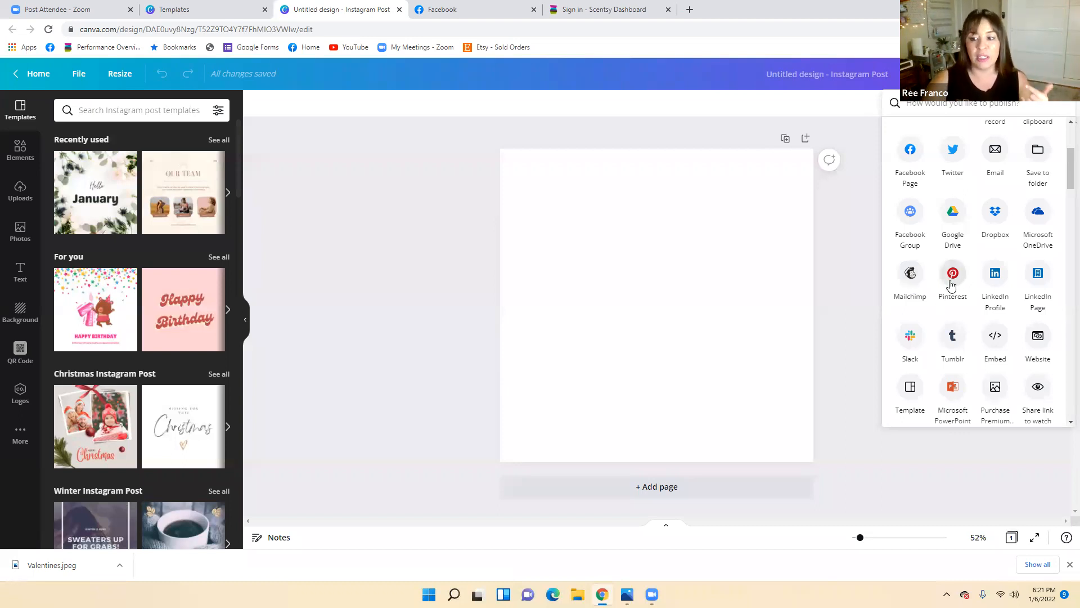
pyautogui.scroll(-2, 980, 277)
pyautogui.scroll(-5, 978, 276)
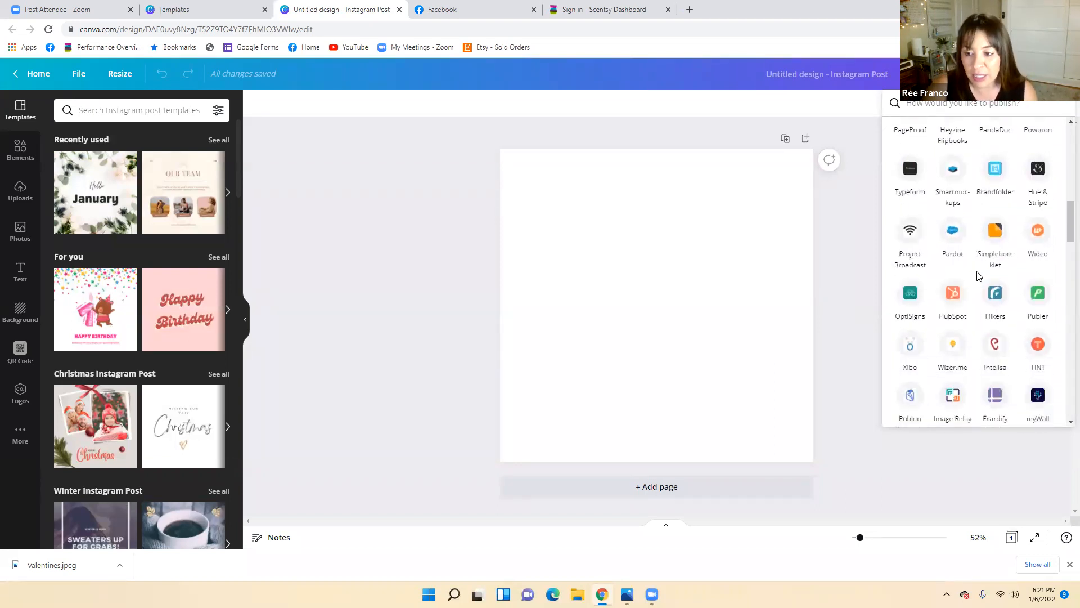
pyautogui.scroll(-3, 978, 276)
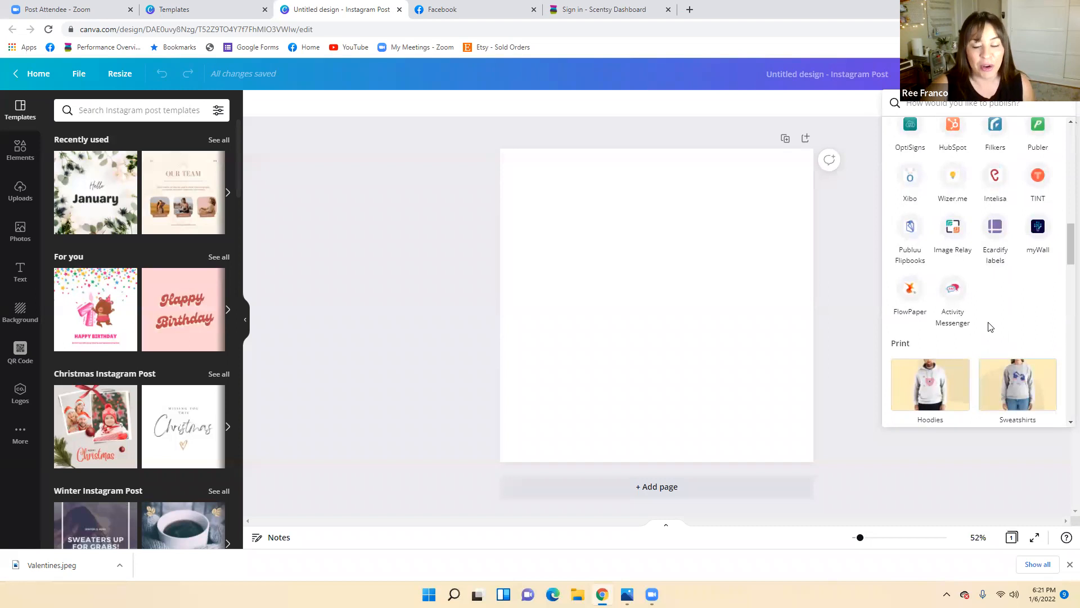
pyautogui.scroll(6, 991, 313)
pyautogui.scroll(5, 992, 313)
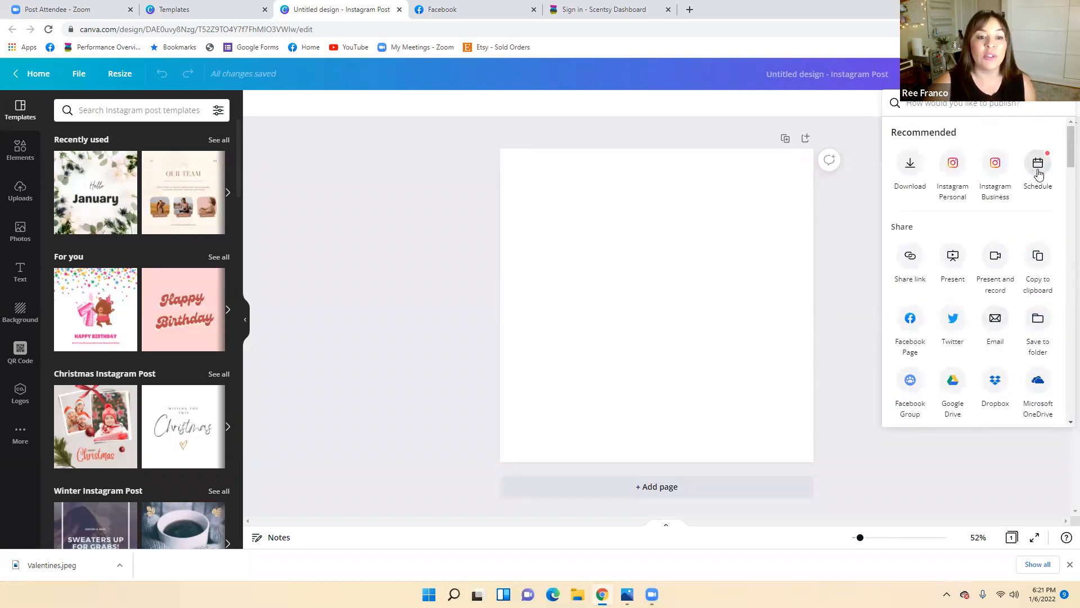
pyautogui.click(867, 136)
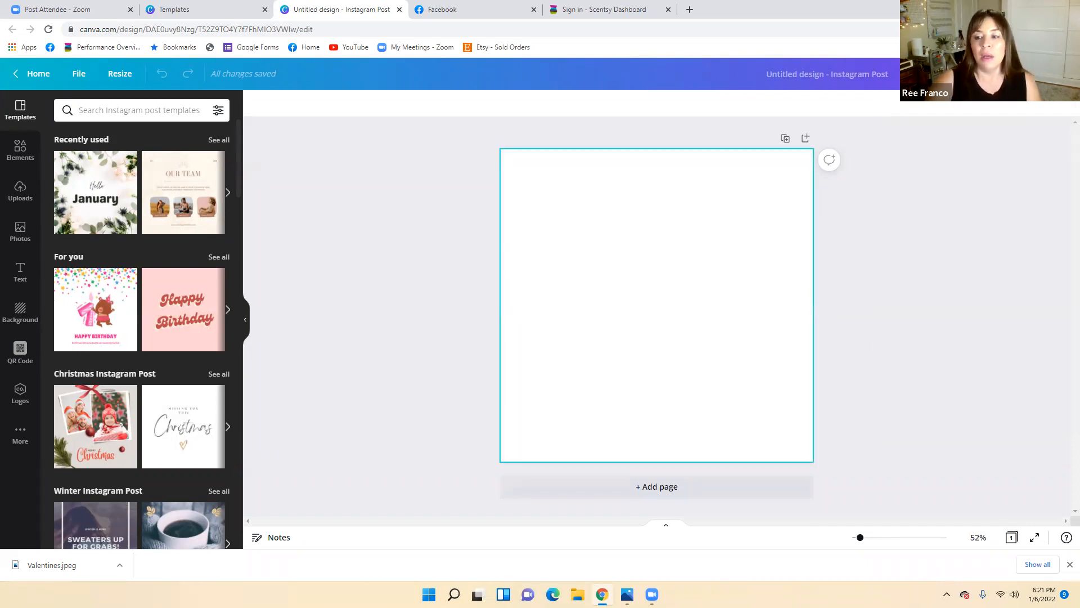
# Step: View the design's Insights and the link-sharing permissions for edit, use as template and view
pyautogui.click(958, 74)
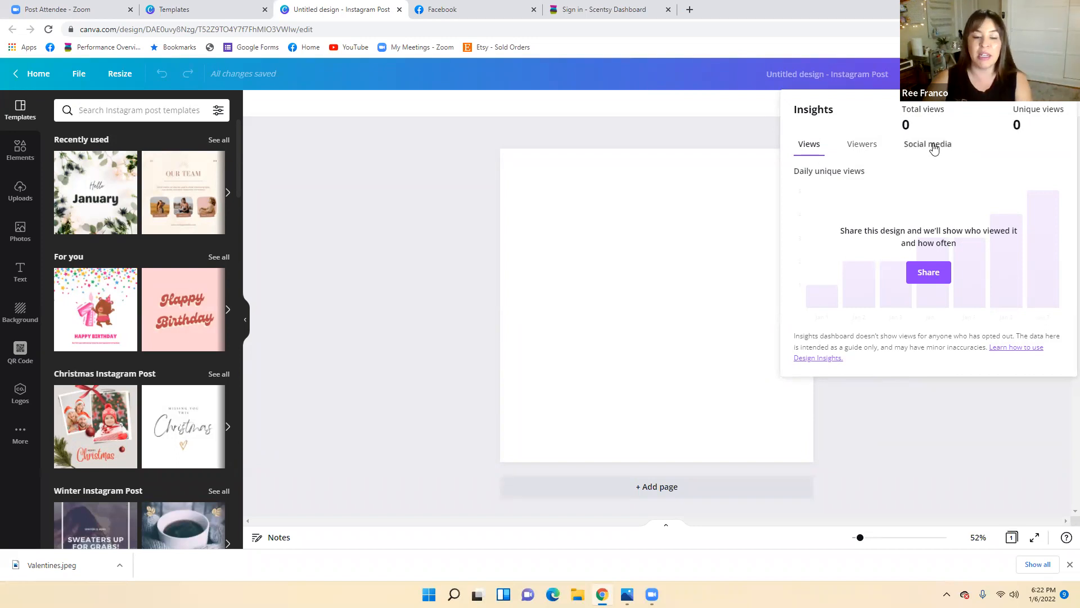
pyautogui.click(909, 437)
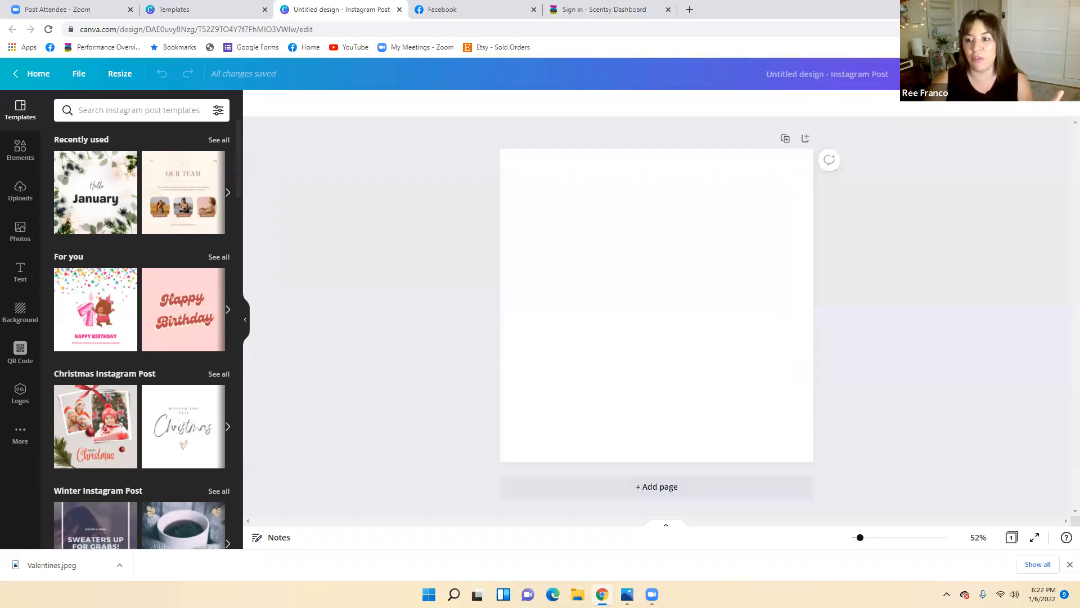
pyautogui.click(921, 74)
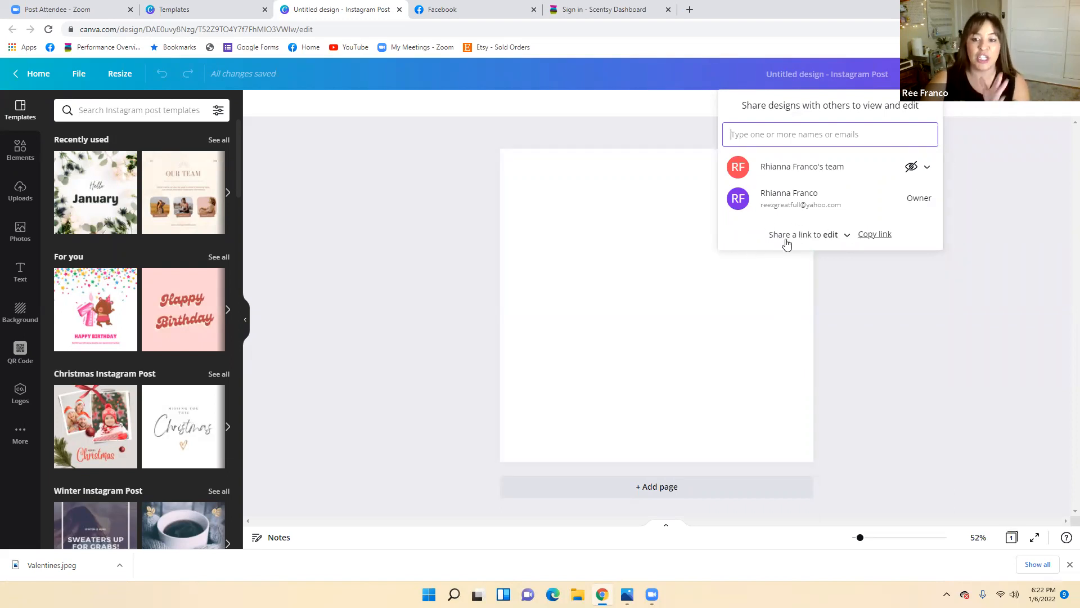
pyautogui.click(847, 236)
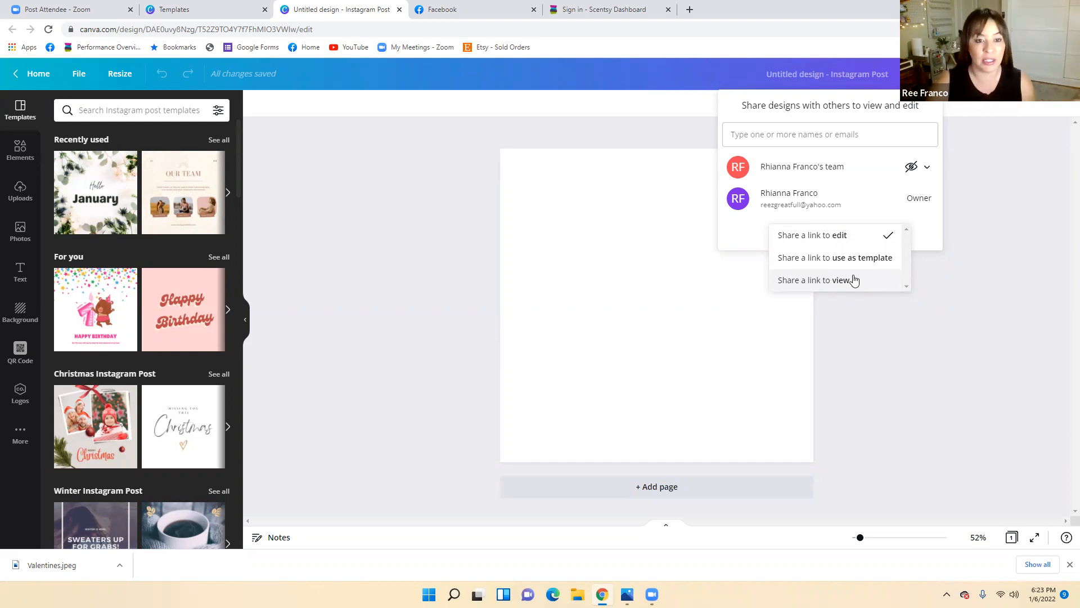
pyautogui.click(907, 355)
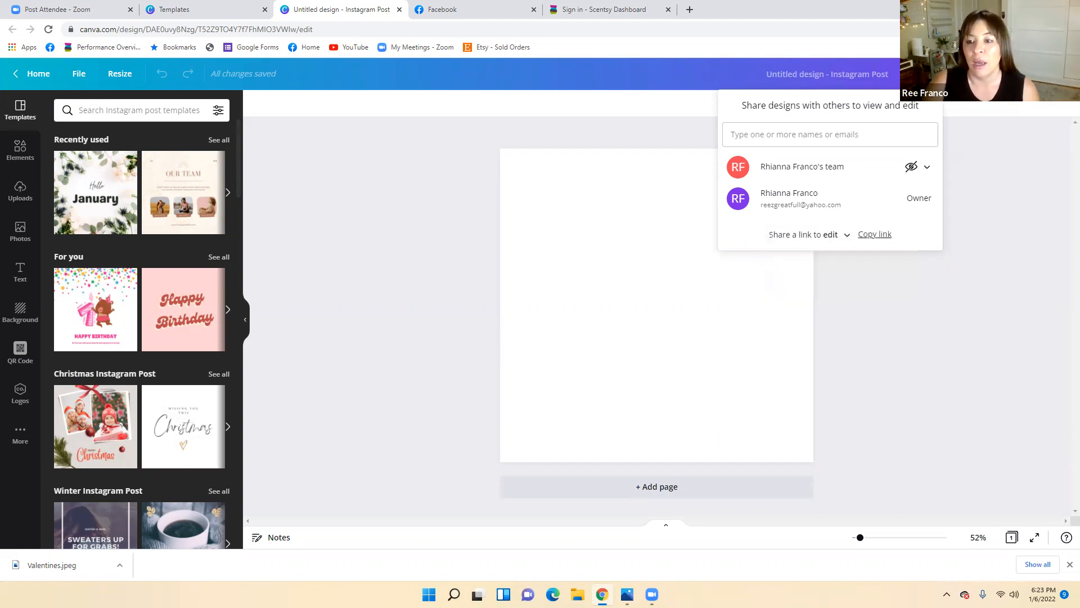
pyautogui.click(976, 175)
# Step: Rename the untitled Instagram Post design as "Valentines Day Product Post"
pyautogui.click(881, 73)
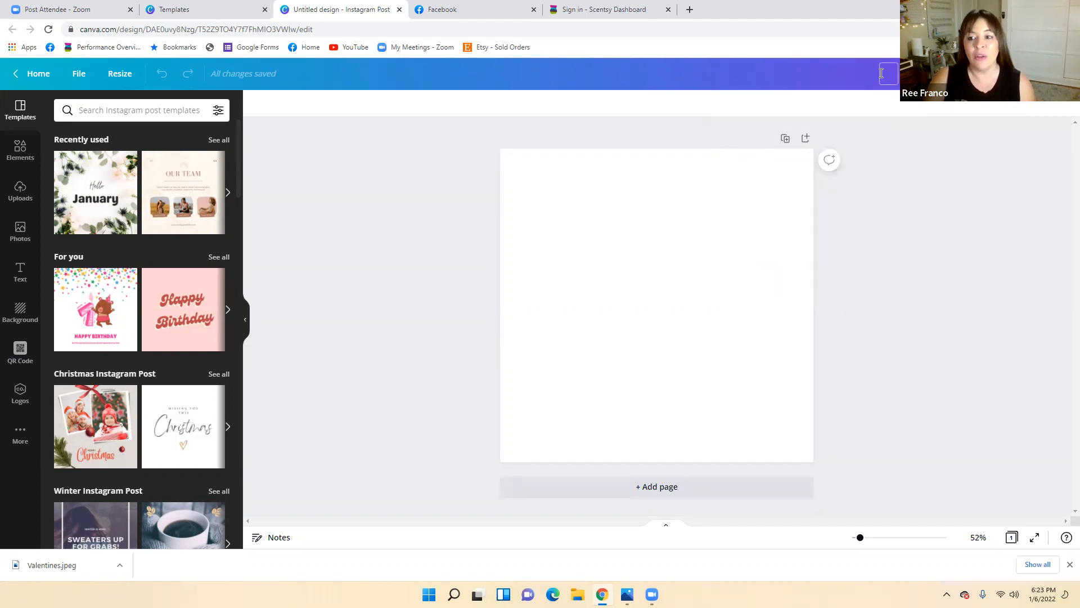
pyautogui.click(904, 163)
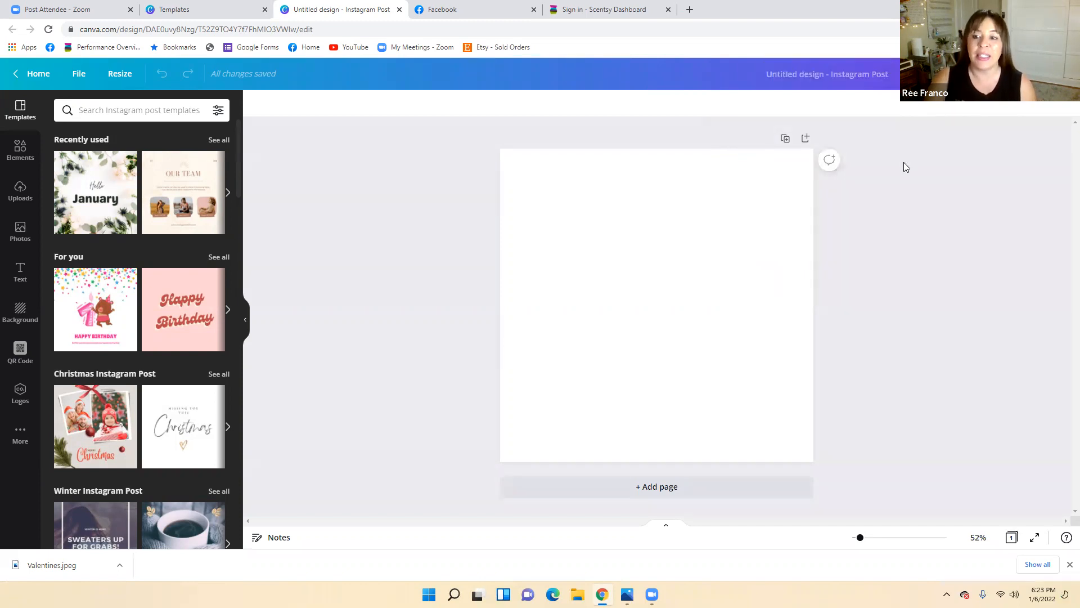
pyautogui.click(860, 75)
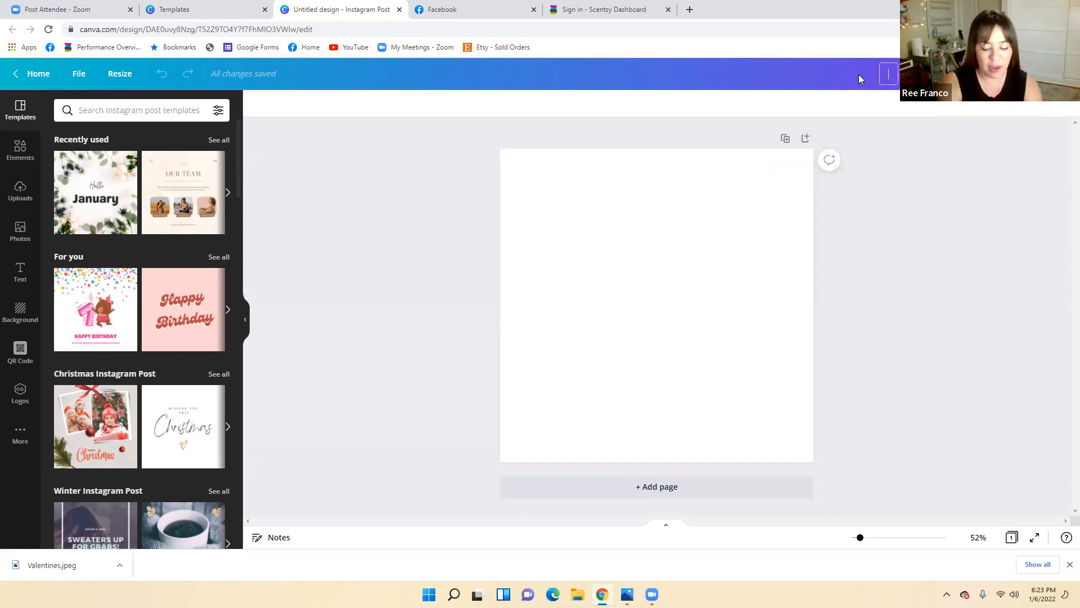
pyautogui.write('Valentines Day Pr')
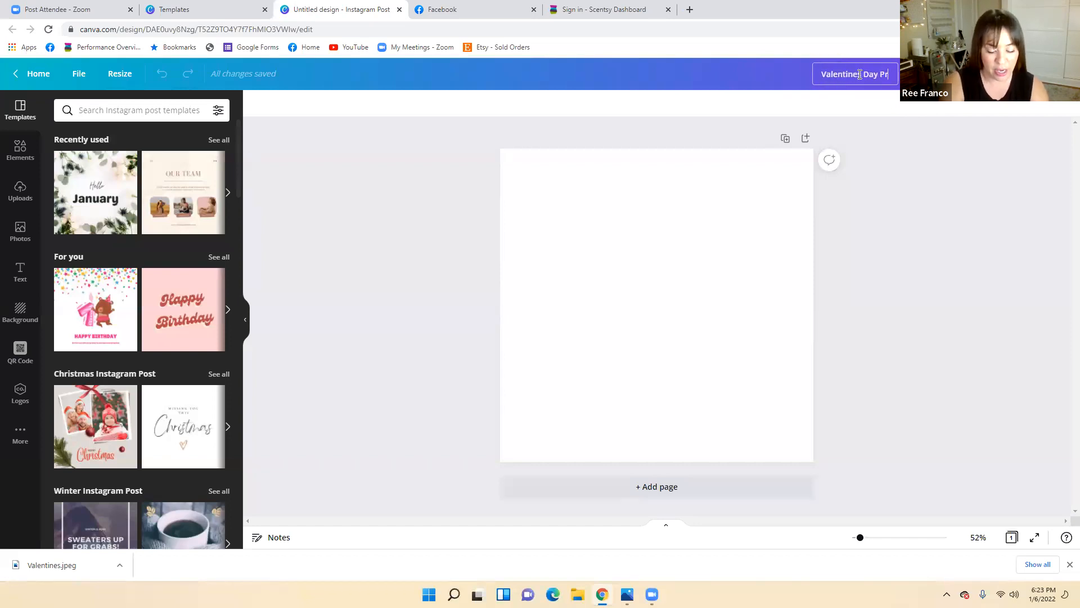
pyautogui.write('oduct Post')
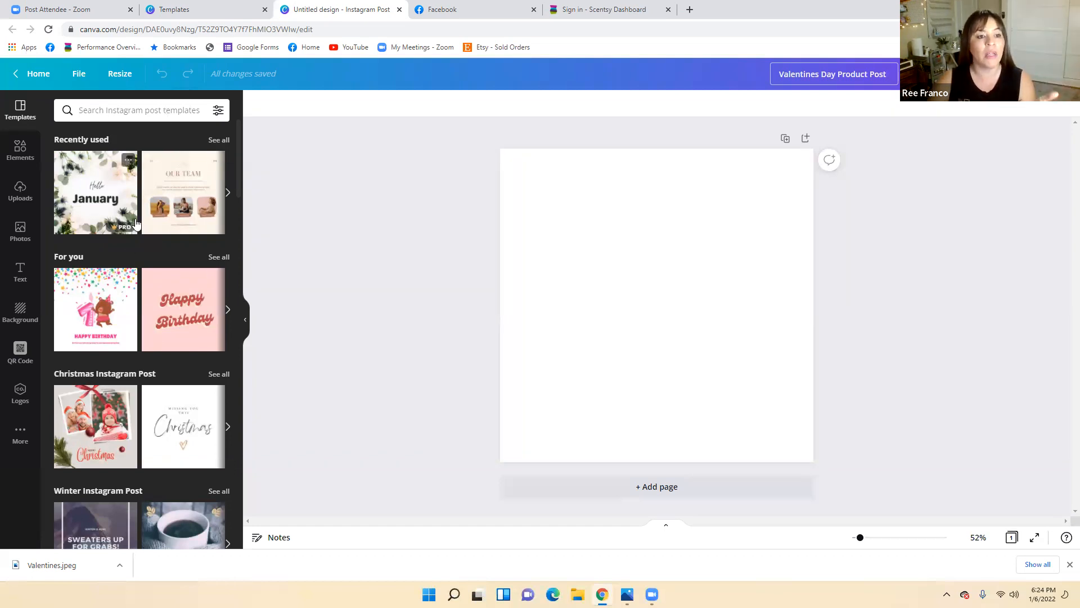
# Step: Search the Instagram post templates for "Valentines Day"
pyautogui.click(118, 110)
pyautogui.write('Valentines Day')
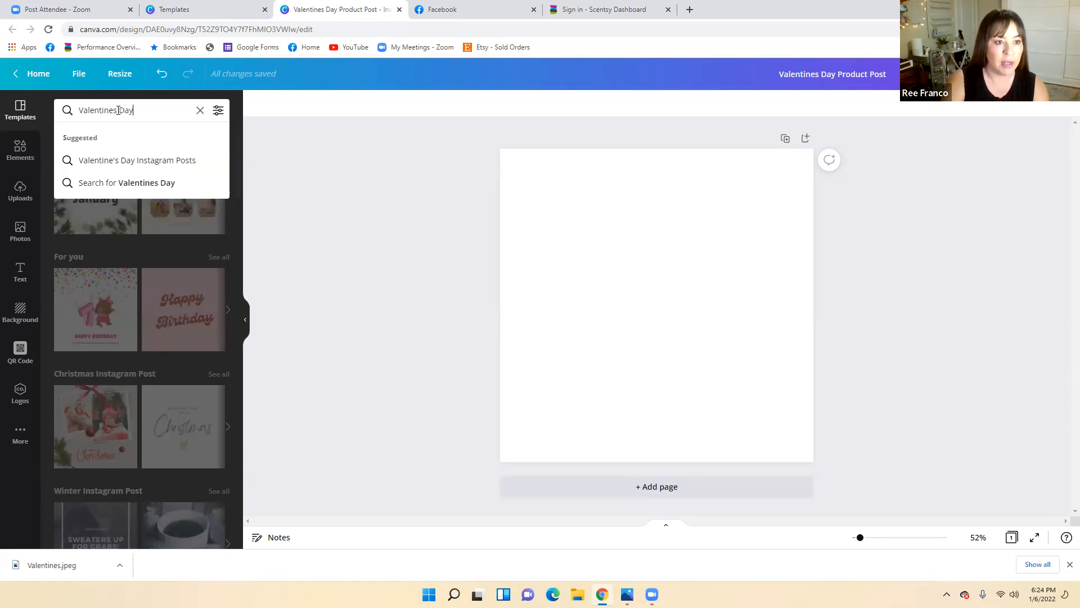
pyautogui.press('Return')
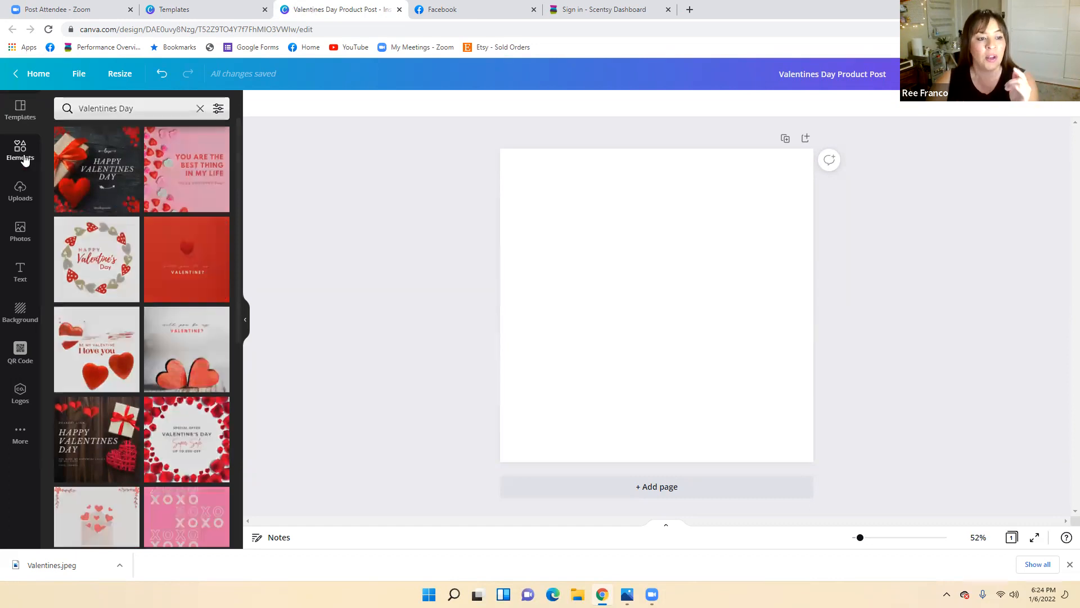
# Step: Look over the Elements library with its suggested topics, and the uploaded images, videos and audio
pyautogui.click(25, 160)
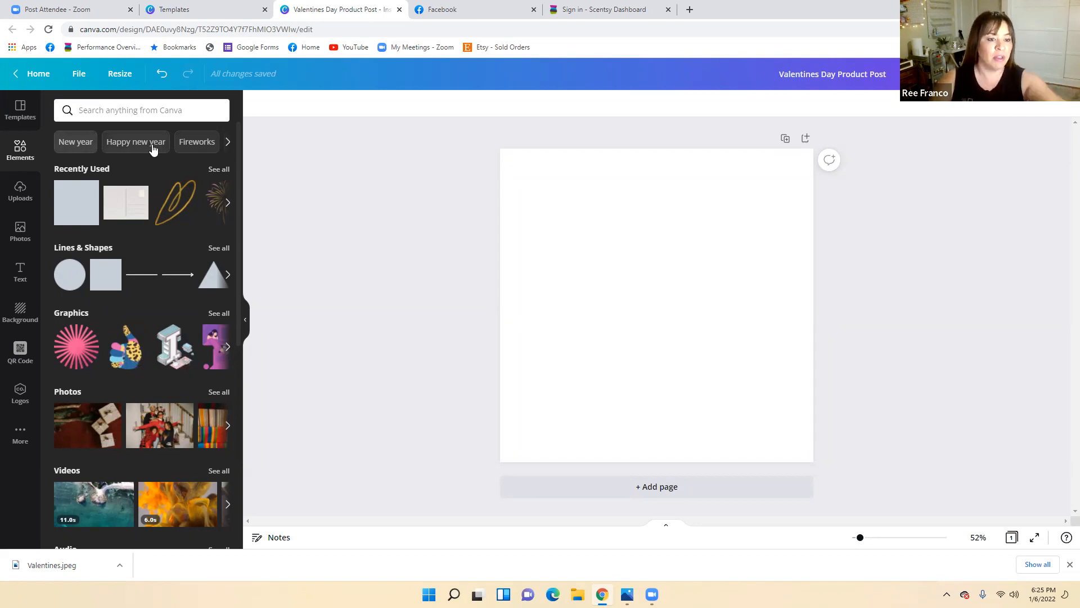
pyautogui.click(228, 143)
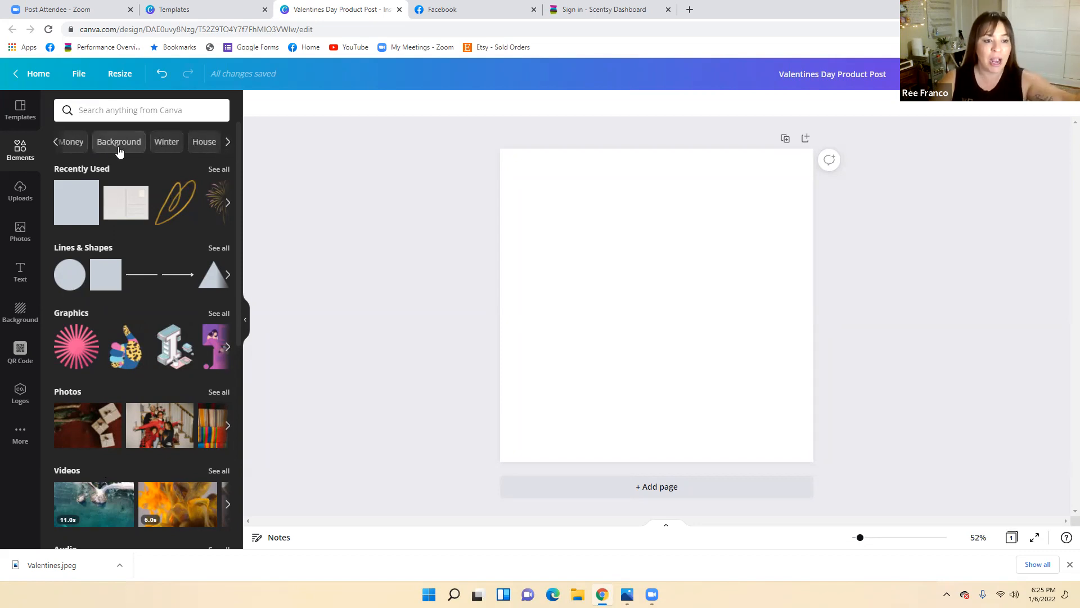
pyautogui.click(25, 200)
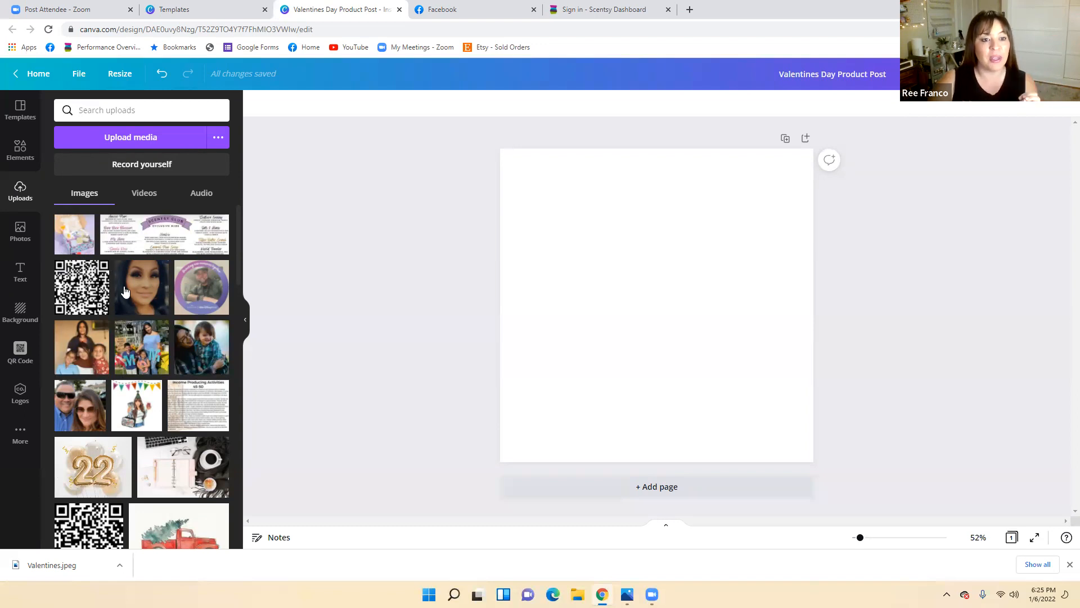
pyautogui.click(143, 194)
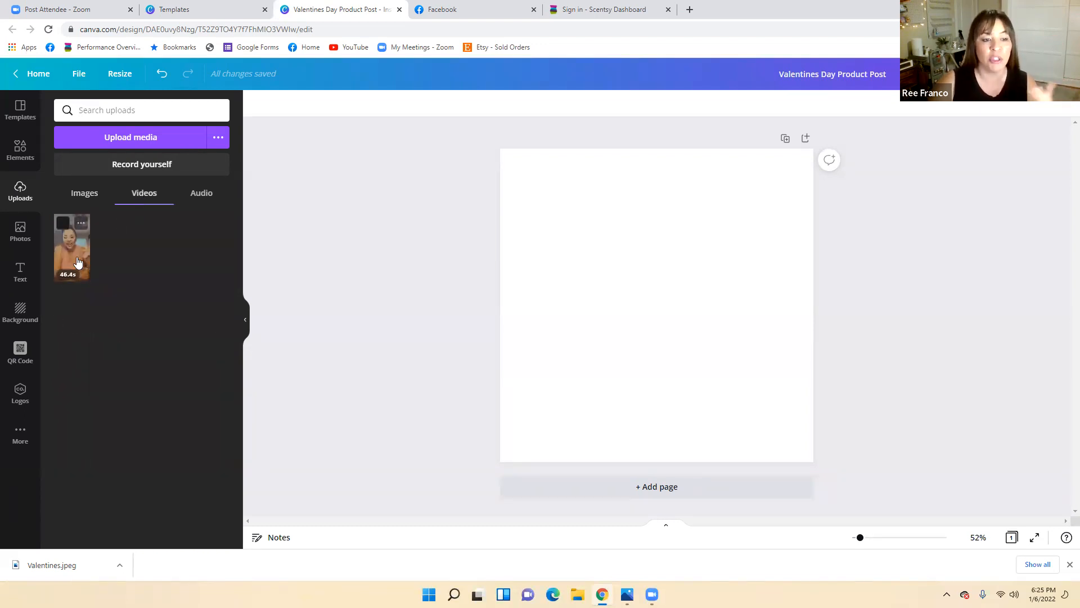
pyautogui.click(197, 201)
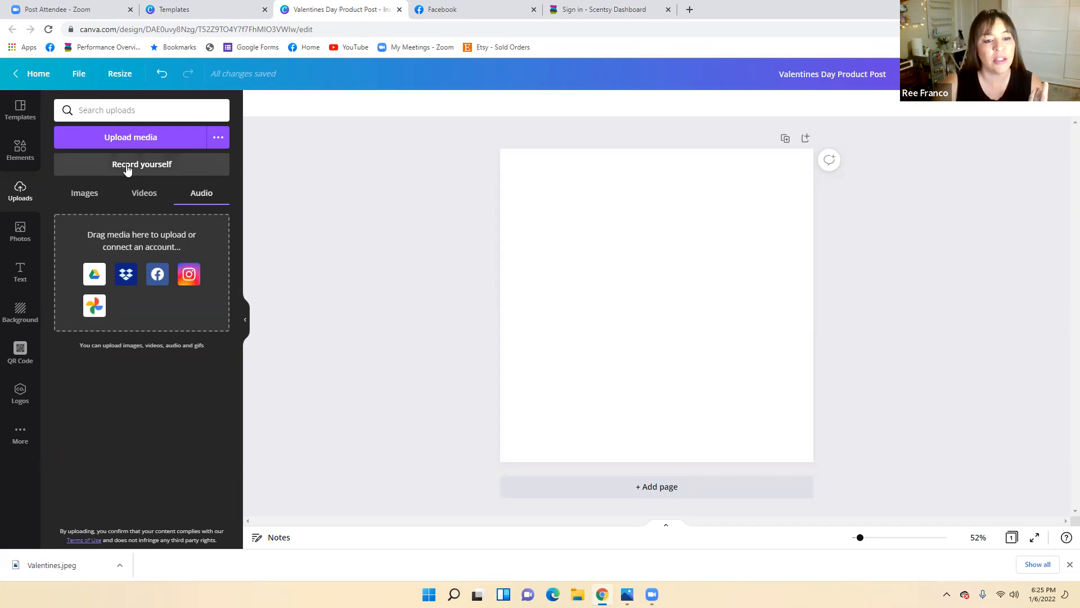
pyautogui.click(84, 193)
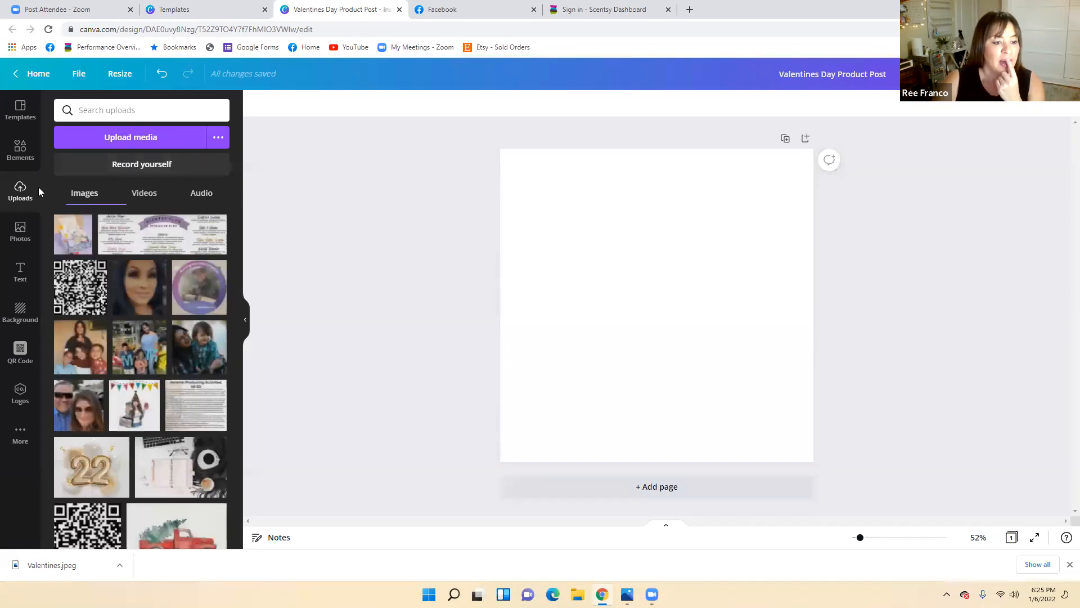
# Step: Browse the stock photo library and its trending photos
pyautogui.click(26, 226)
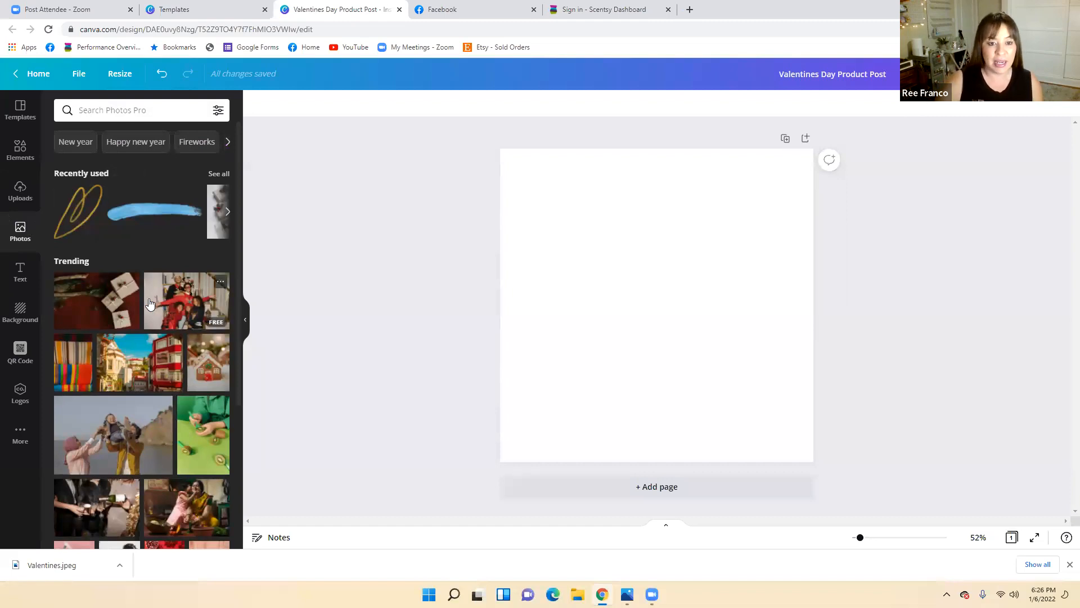
pyautogui.scroll(-7, 132, 317)
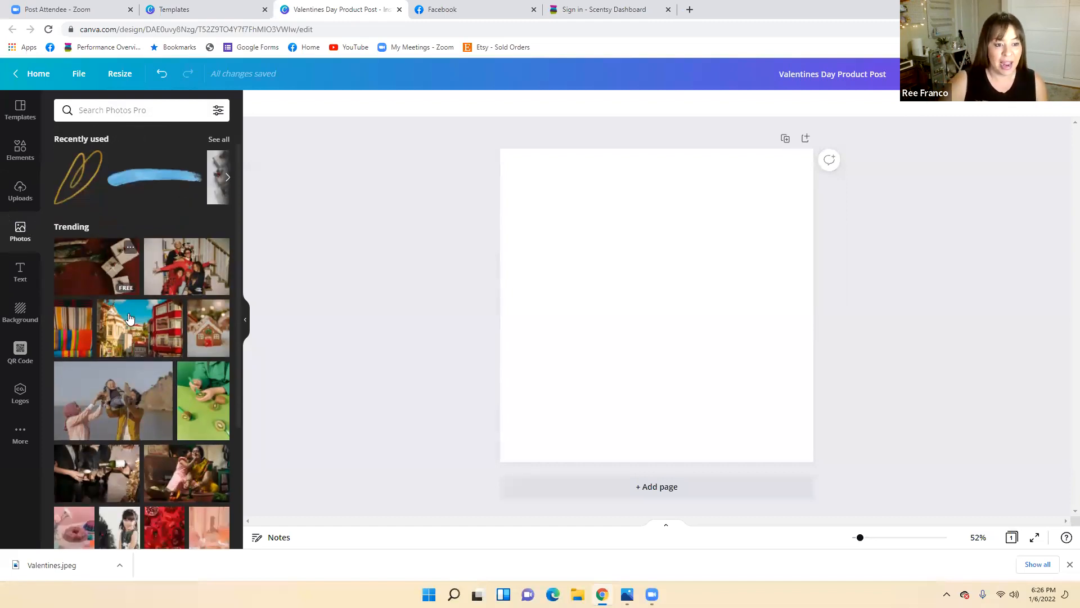
pyautogui.scroll(-2, 131, 318)
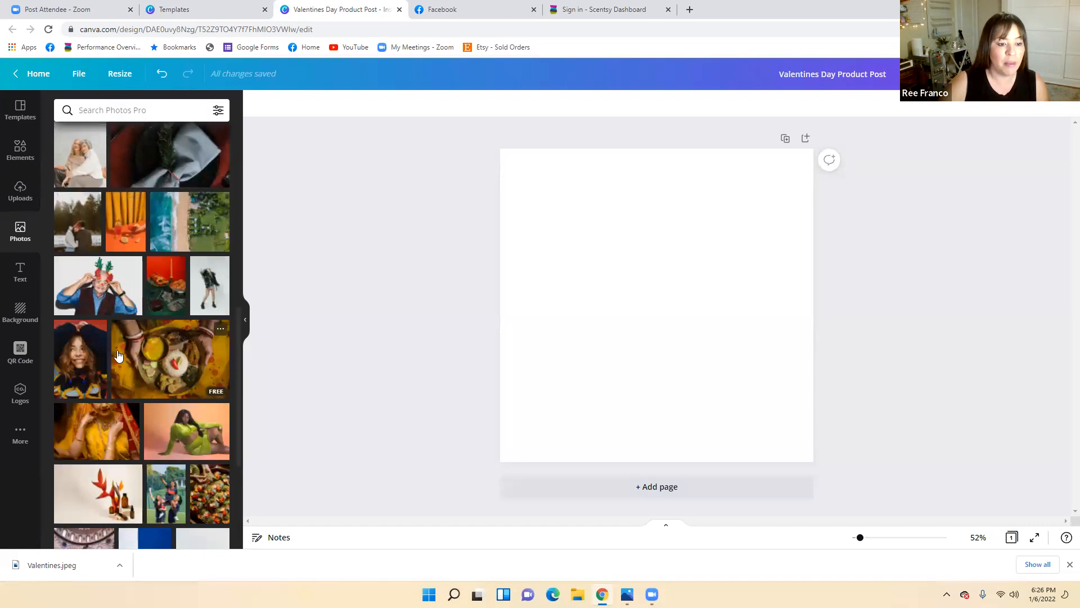
pyautogui.scroll(-3, 138, 428)
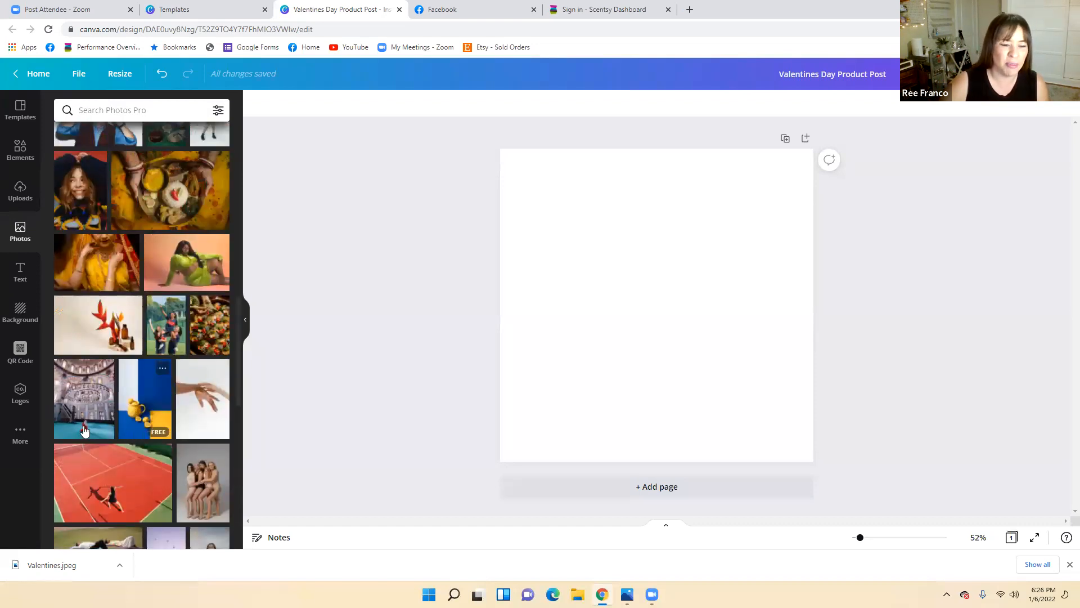
pyautogui.scroll(-3, 79, 428)
pyautogui.scroll(2, 80, 428)
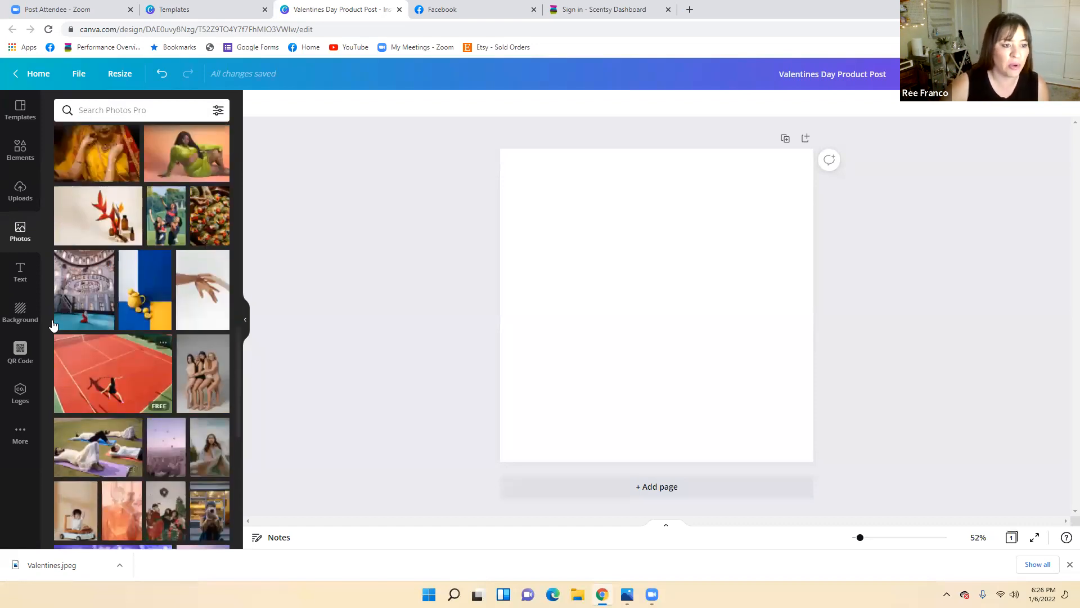
# Step: Look through the text options, from heading, subheading and body text styles to the ready-made font combinations
pyautogui.click(20, 273)
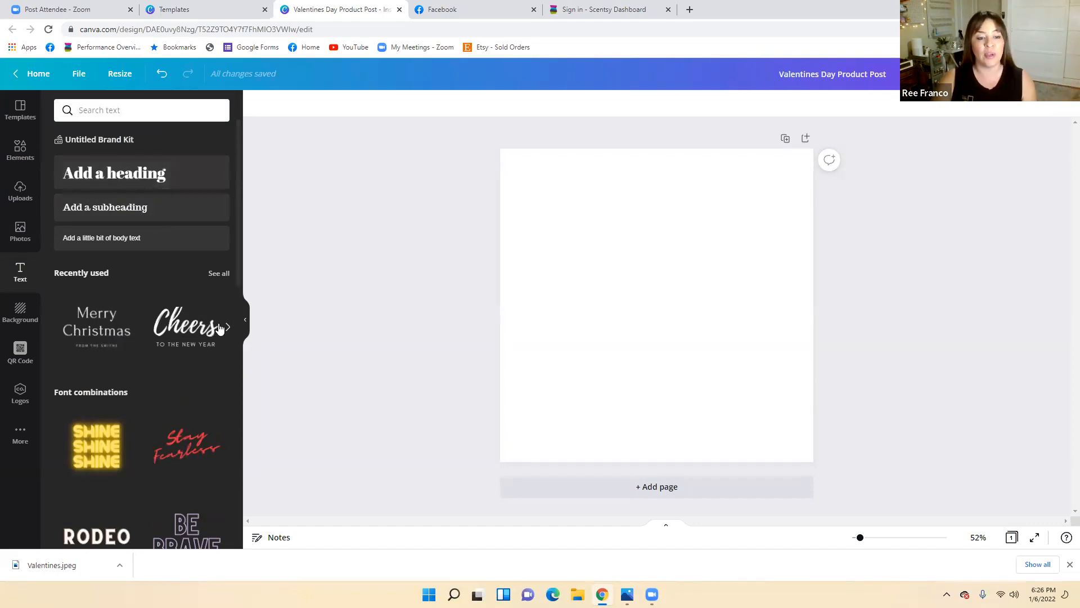
pyautogui.scroll(-1, 219, 329)
pyautogui.scroll(-4, 219, 329)
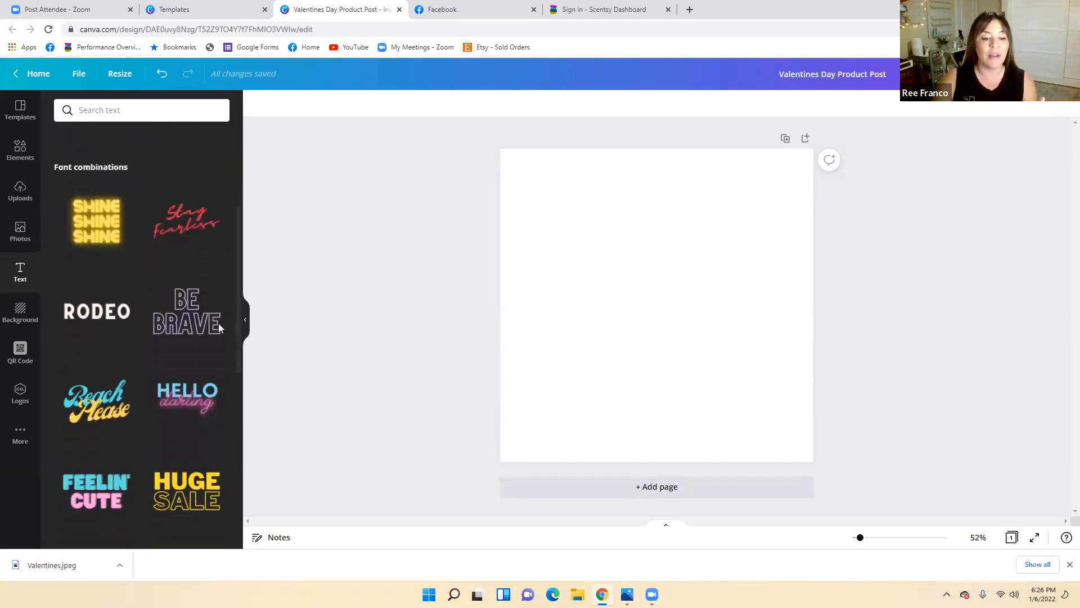
pyautogui.scroll(-3, 218, 331)
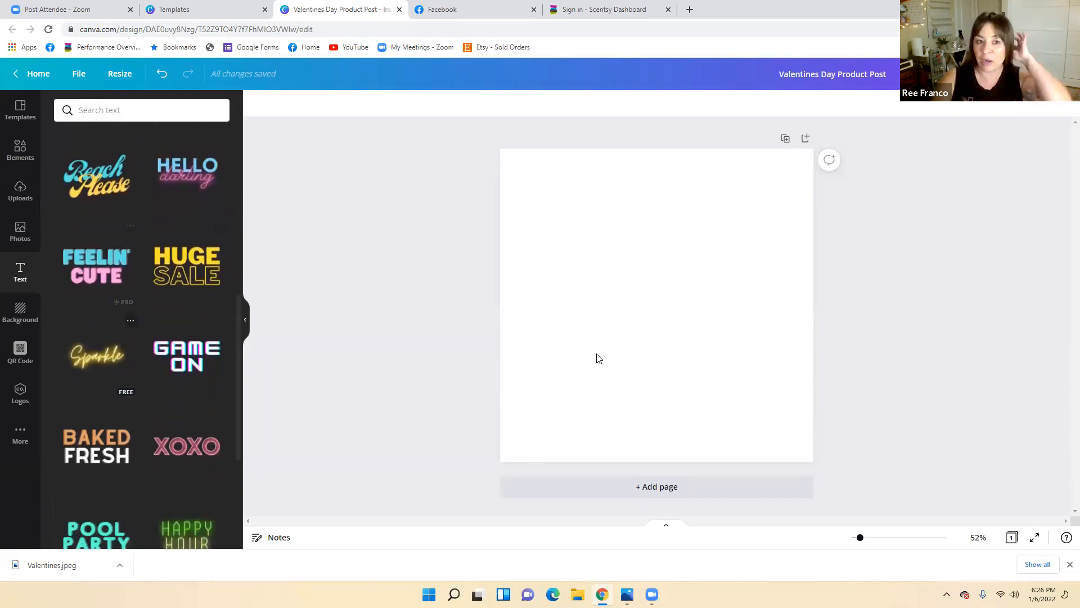
pyautogui.scroll(-7, 162, 337)
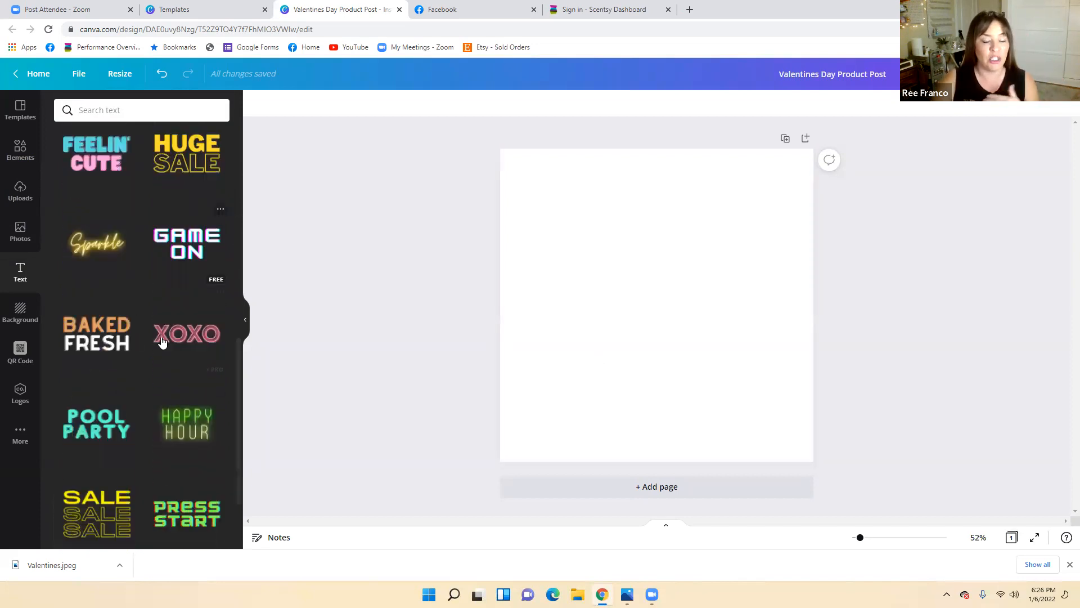
pyautogui.scroll(-6, 162, 337)
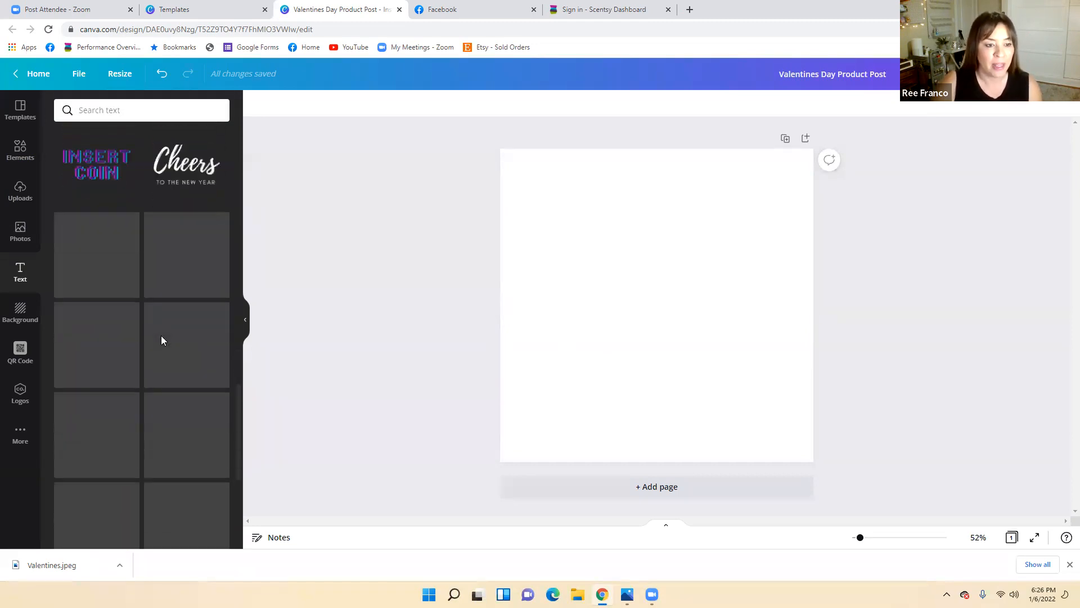
pyautogui.scroll(-4, 158, 341)
pyautogui.scroll(-1, 156, 342)
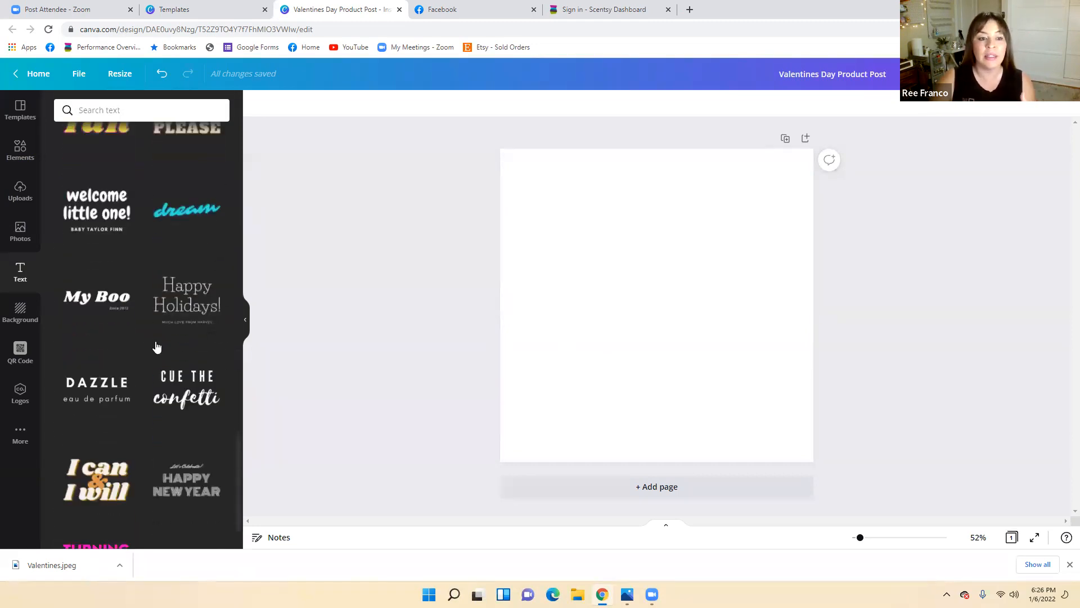
pyautogui.scroll(-4, 156, 334)
pyautogui.scroll(20, 155, 332)
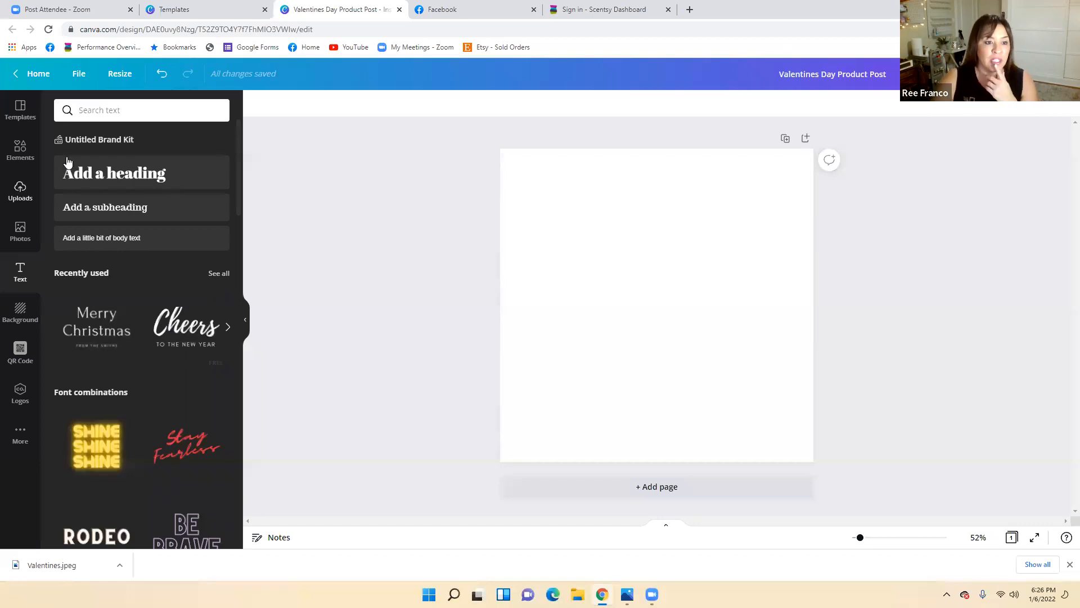
pyautogui.scroll(-1, 87, 396)
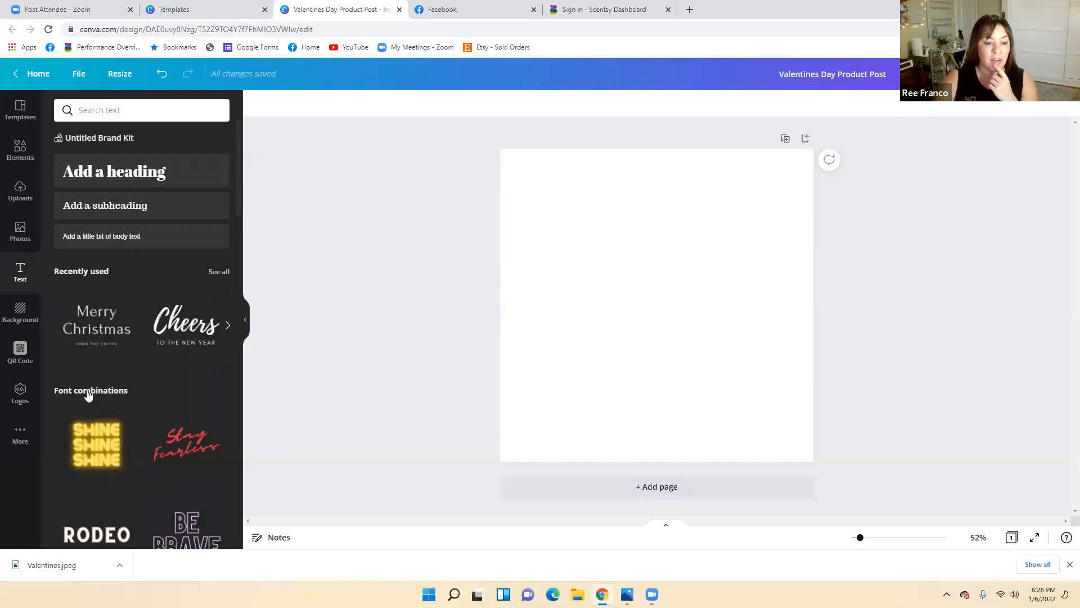
pyautogui.scroll(-10, 119, 404)
pyautogui.scroll(4, 123, 413)
pyautogui.scroll(6, 123, 411)
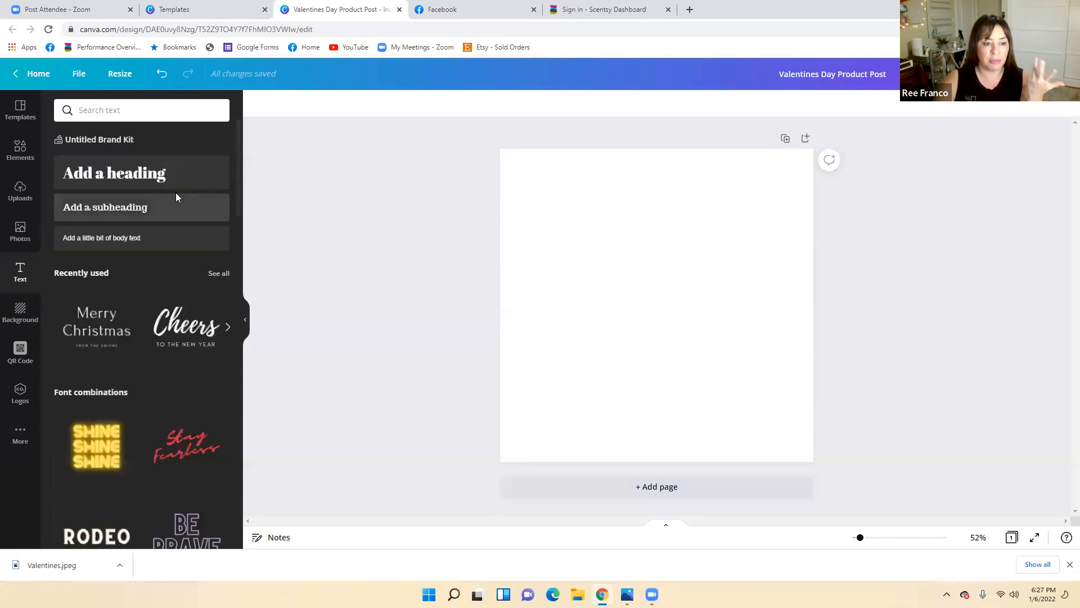
# Step: Browse the background library by category, including landscapes, patterns, gradients, textures, flowers and nature, plus all results
pyautogui.click(18, 318)
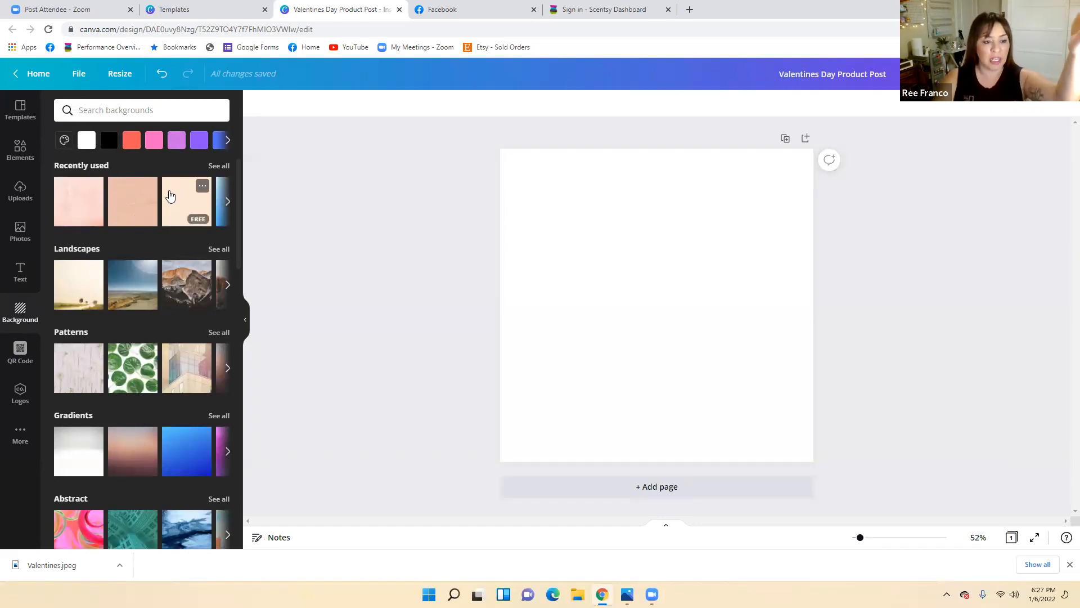
pyautogui.scroll(-3, 187, 320)
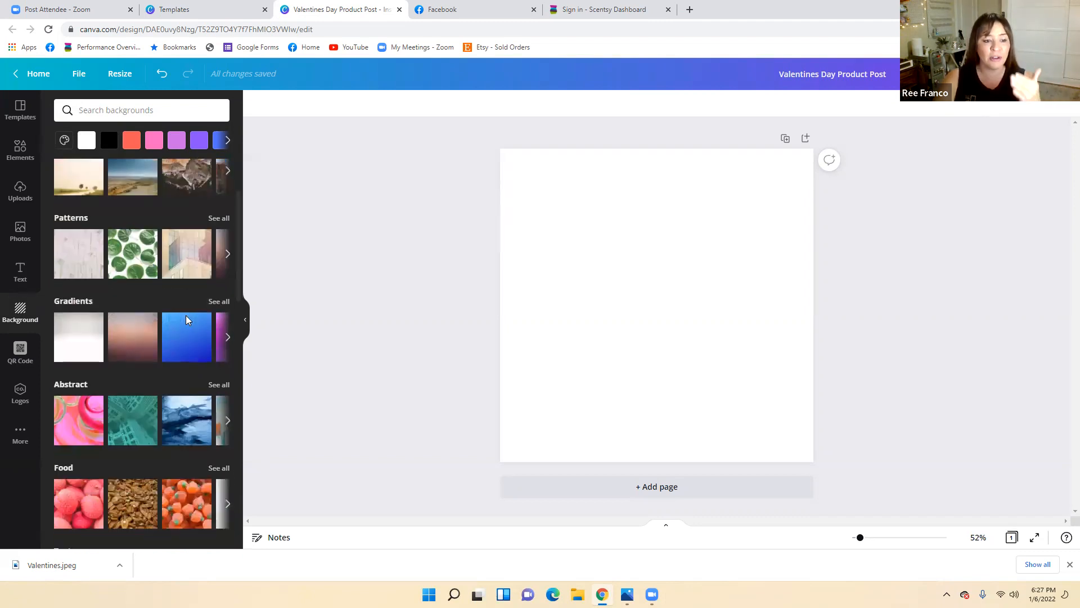
pyautogui.scroll(-3, 187, 320)
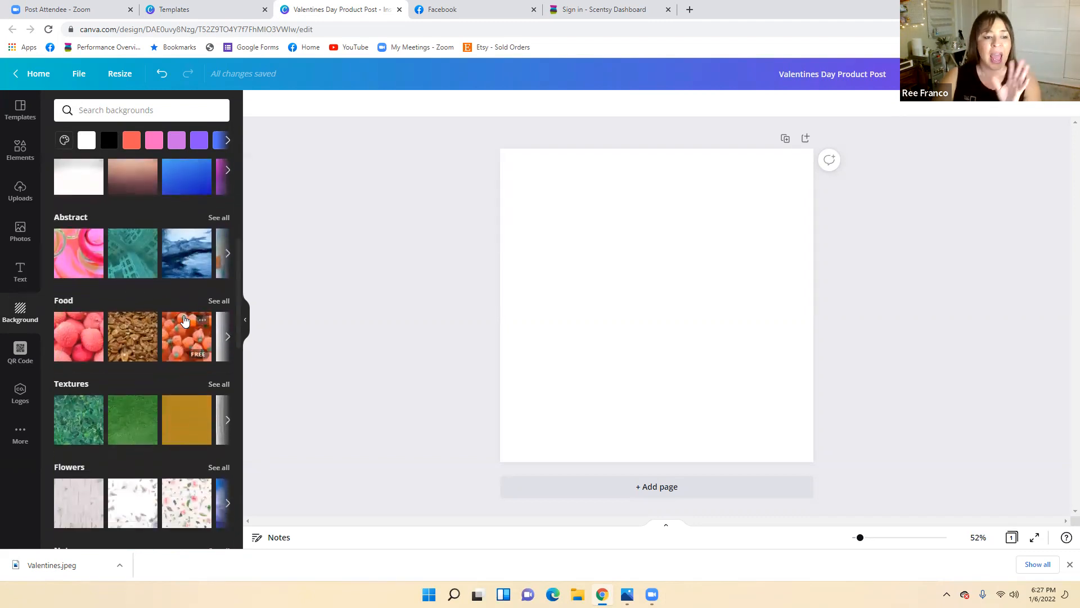
pyautogui.scroll(-6, 184, 319)
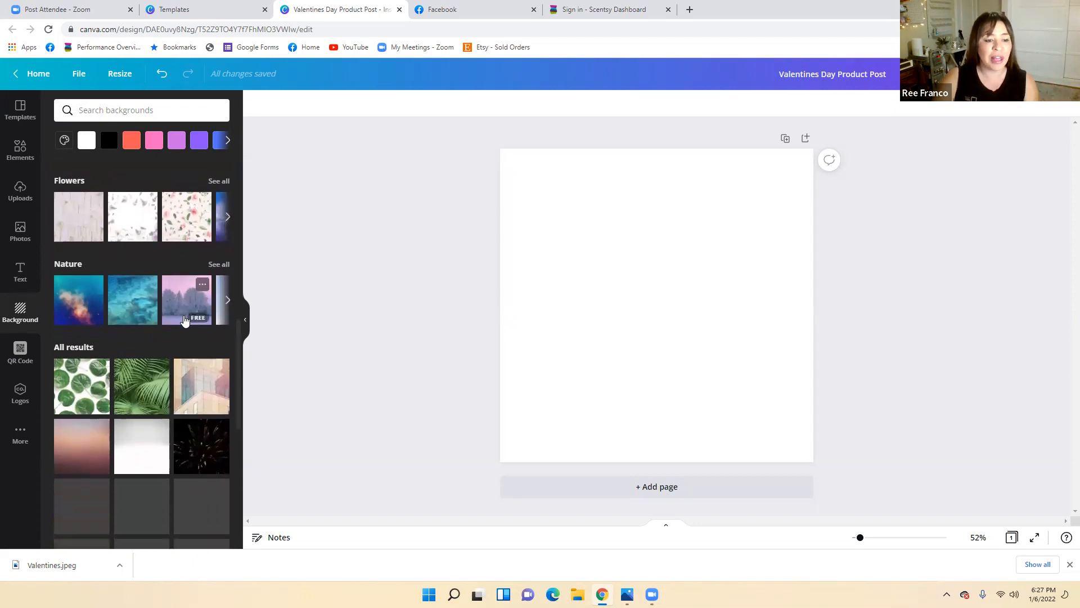
pyautogui.scroll(-2, 185, 320)
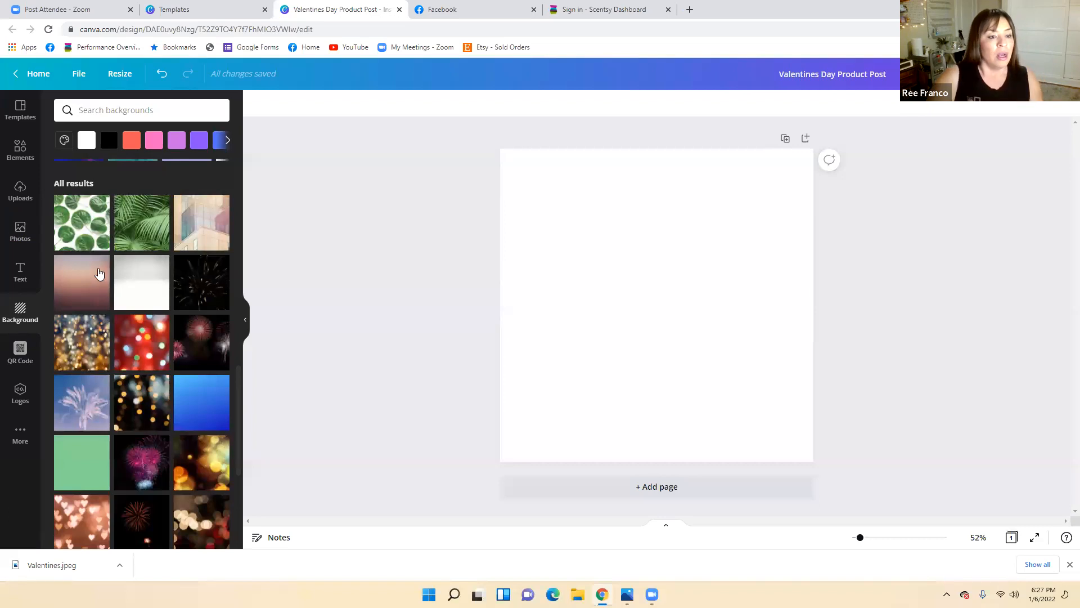
pyautogui.scroll(-5, 100, 274)
pyautogui.scroll(10, 96, 359)
pyautogui.scroll(4, 97, 355)
pyautogui.scroll(-9, 97, 354)
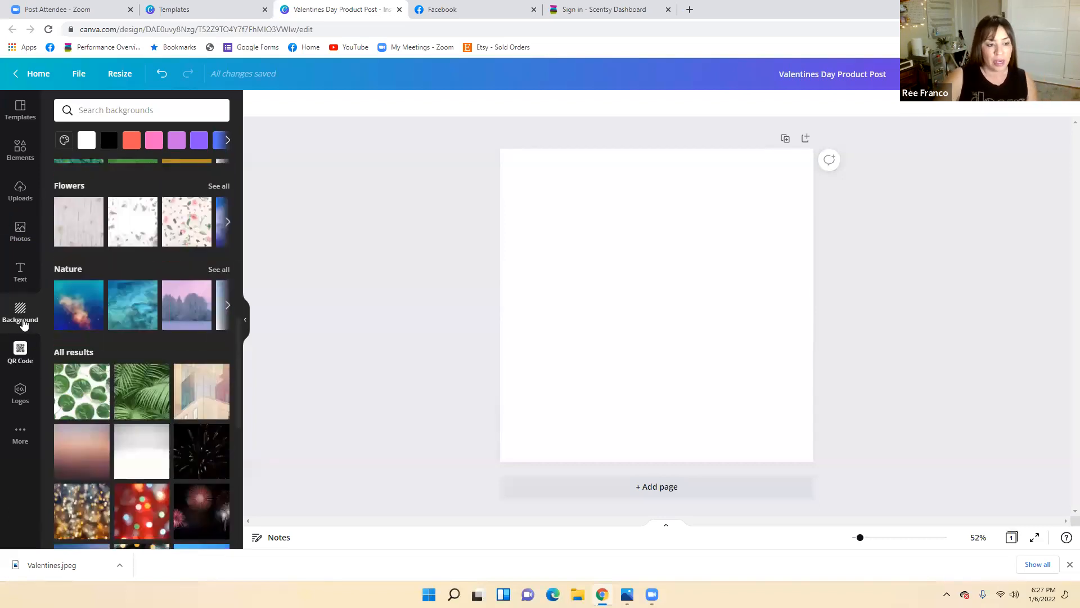
# Step: Look at the QR code generator and highlight the design's web address as an example of a URL for it
pyautogui.click(20, 350)
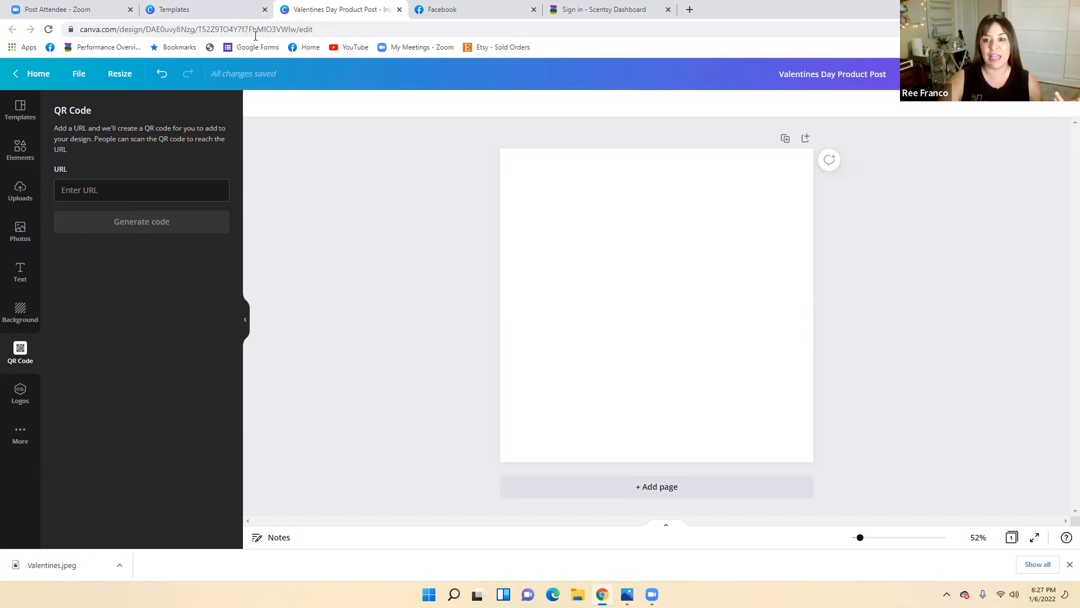
pyautogui.click(847, 32)
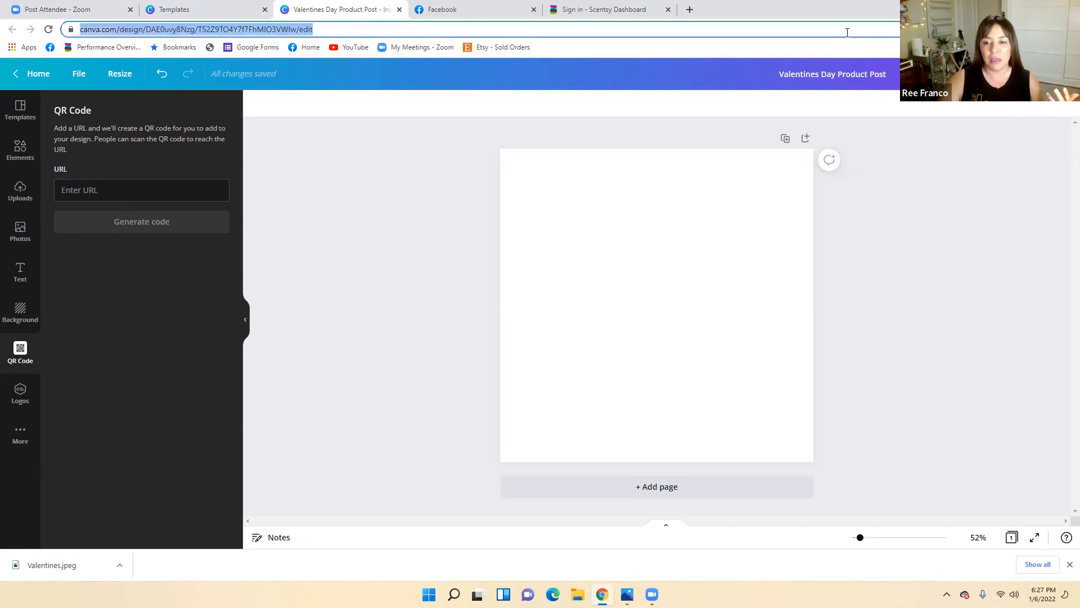
pyautogui.click(847, 32)
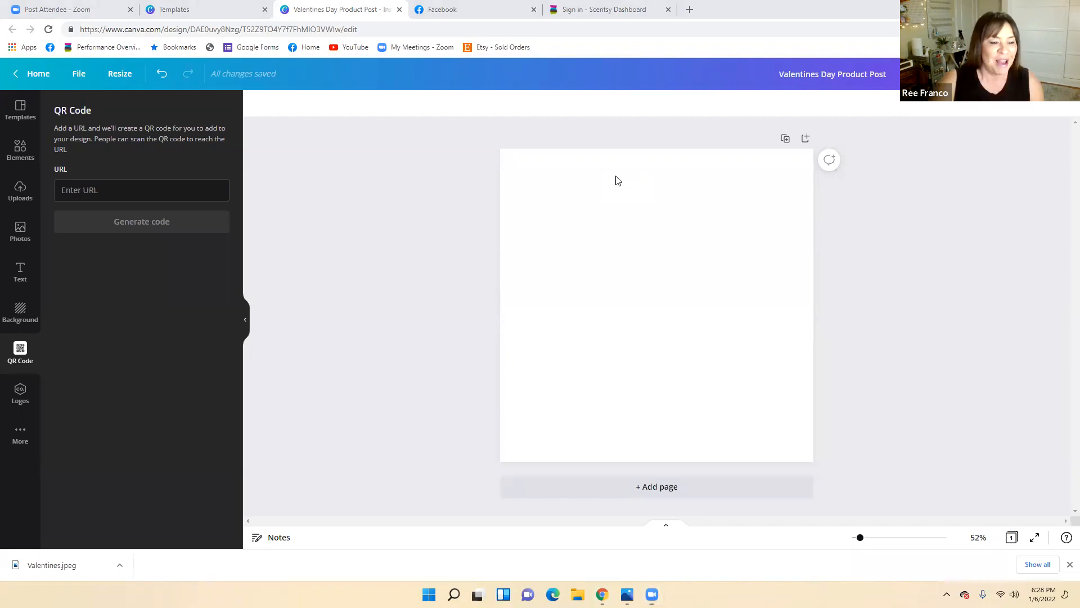
# Step: Upload the fall logo image from the Branding Photos folder inside Scentsy Files as a brand kit logo
pyautogui.click(19, 396)
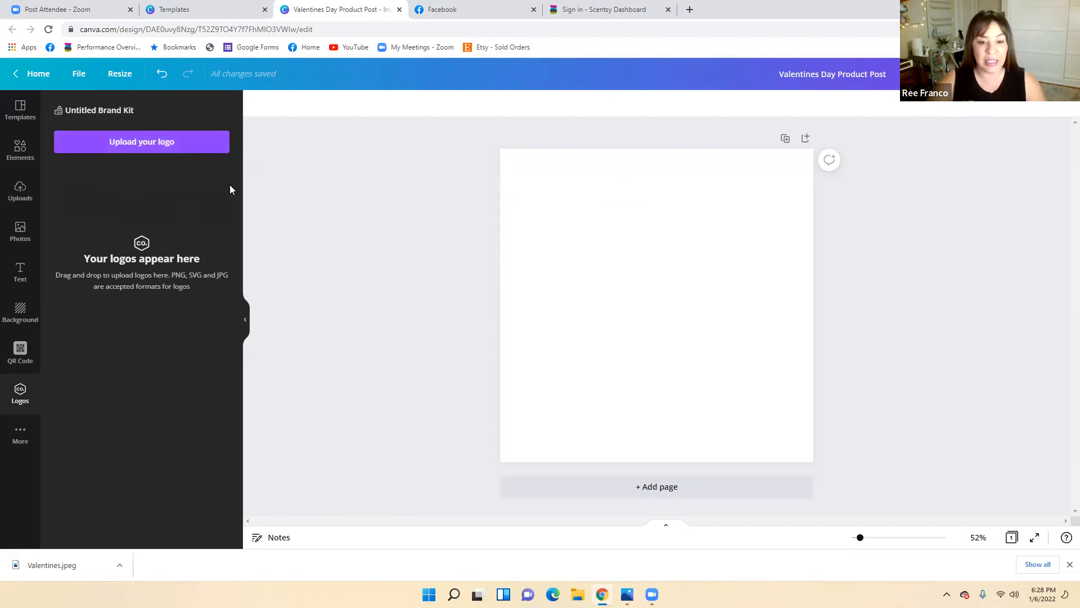
pyautogui.click(162, 147)
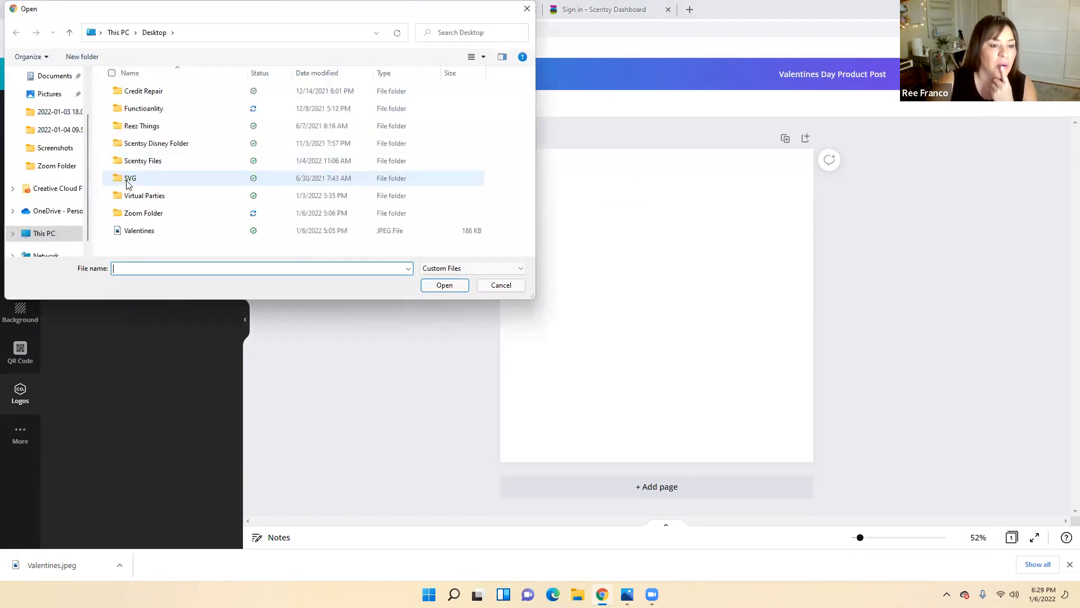
pyautogui.scroll(-1, 61, 192)
pyautogui.scroll(4, 60, 185)
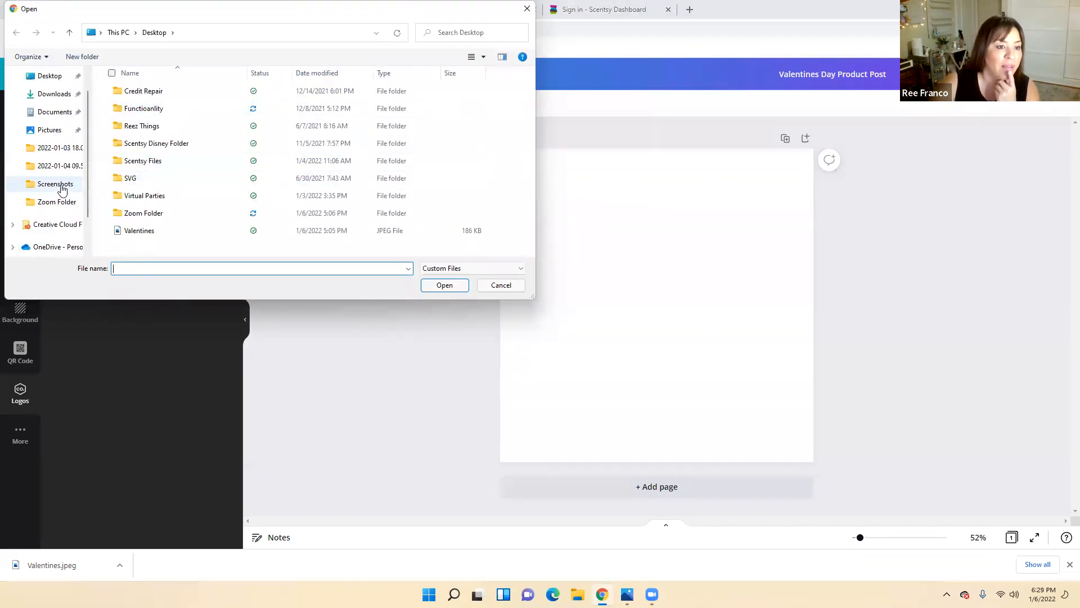
pyautogui.doubleClick(159, 161)
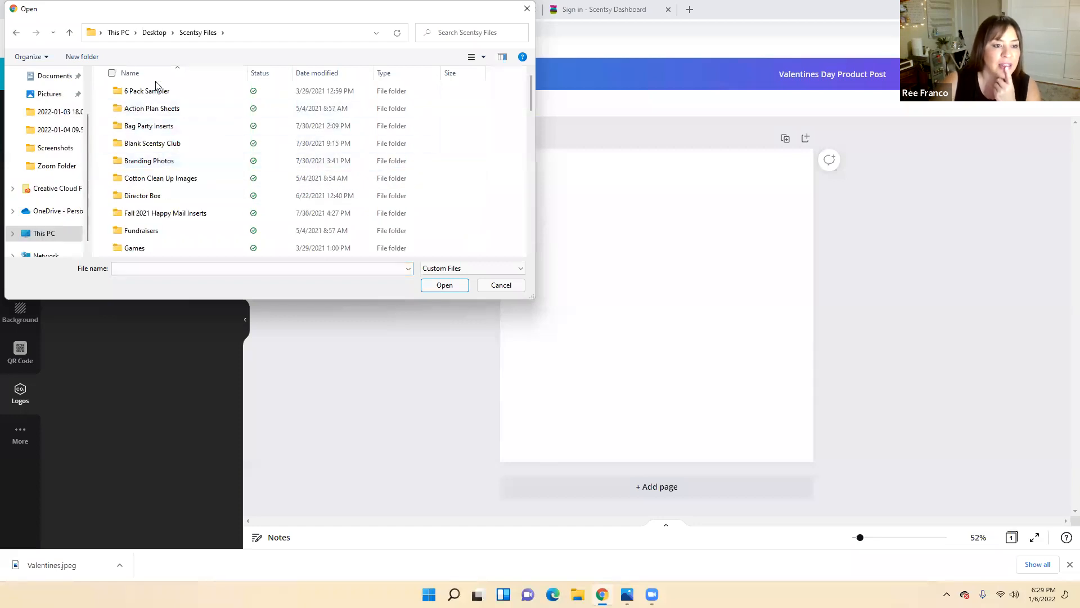
pyautogui.doubleClick(157, 161)
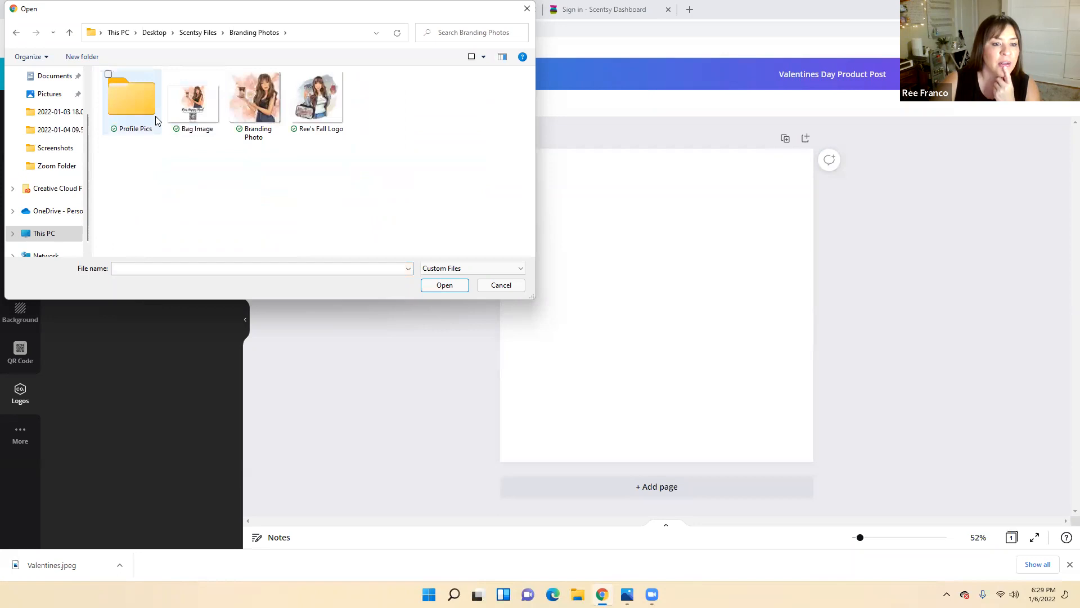
pyautogui.click(319, 106)
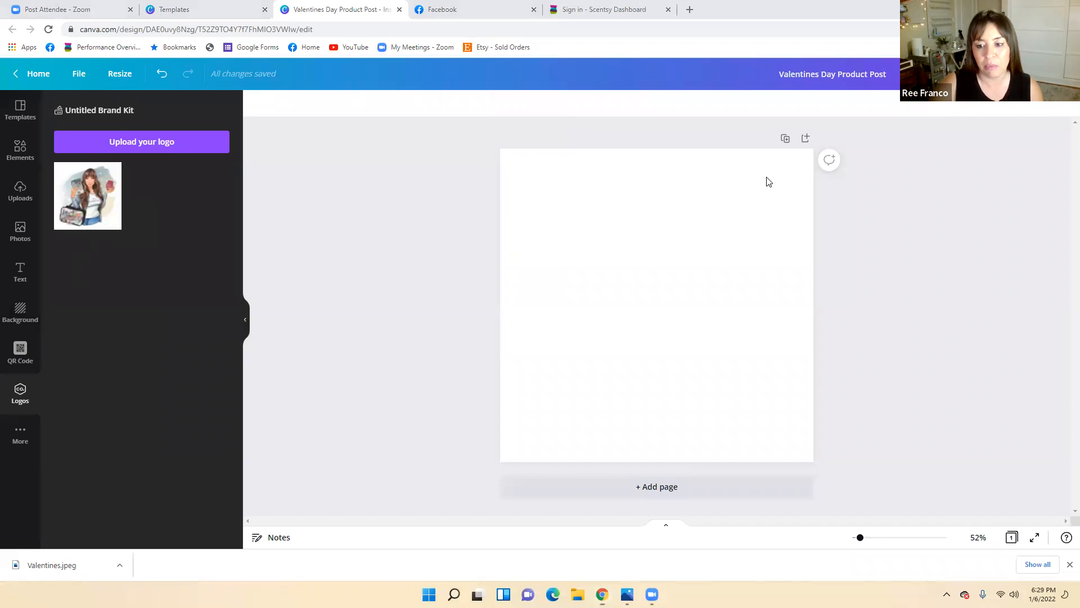
# Step: Look through the additional Canva apps, from styles, audio and videos to the creation, content discovery and media import integrations
pyautogui.click(23, 436)
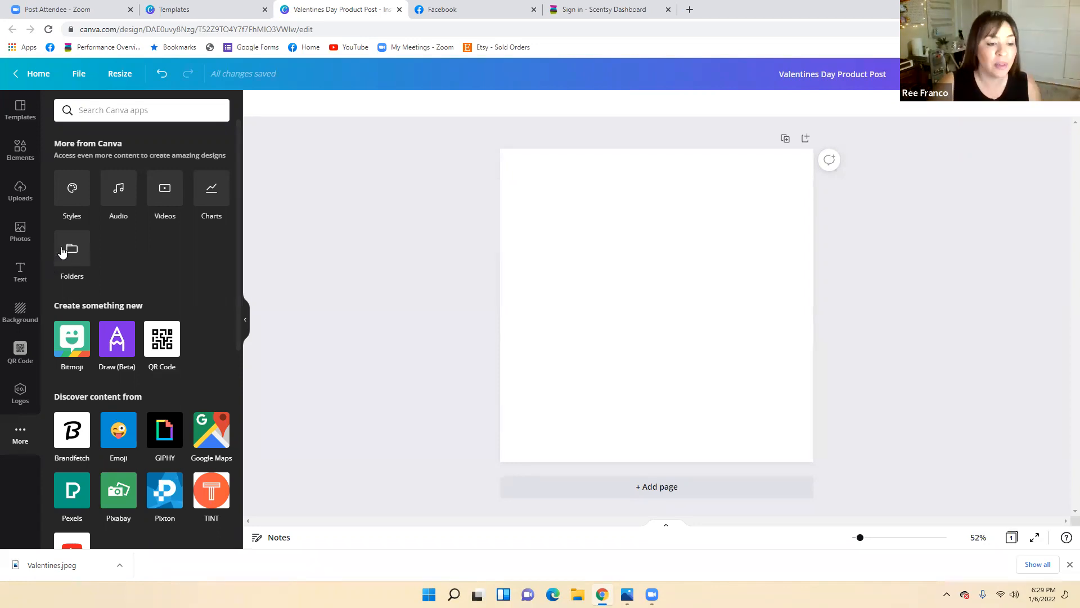
pyautogui.scroll(-1, 113, 306)
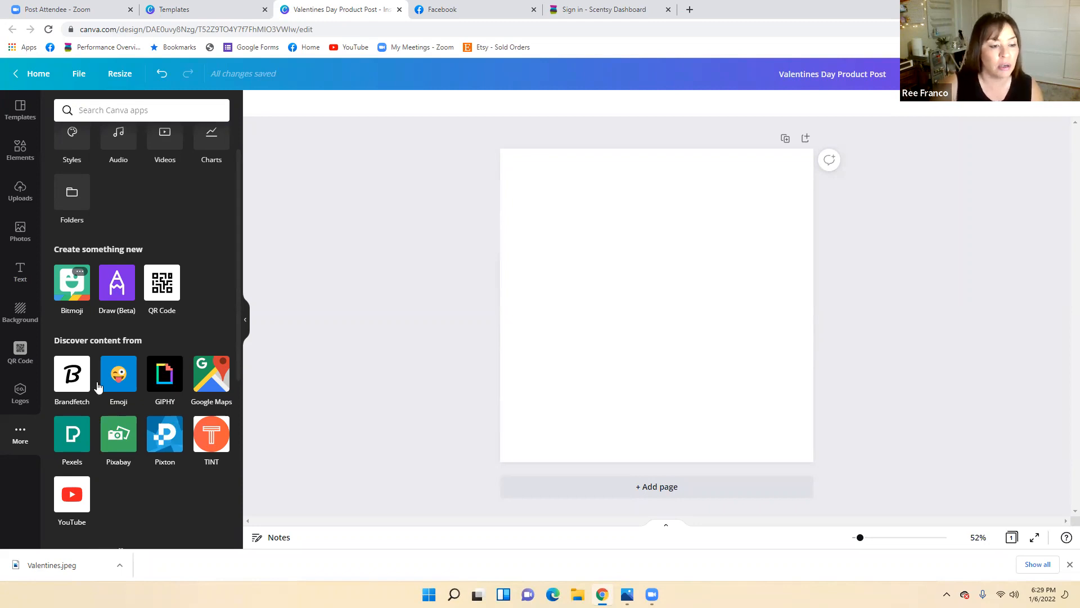
pyautogui.scroll(-1, 115, 400)
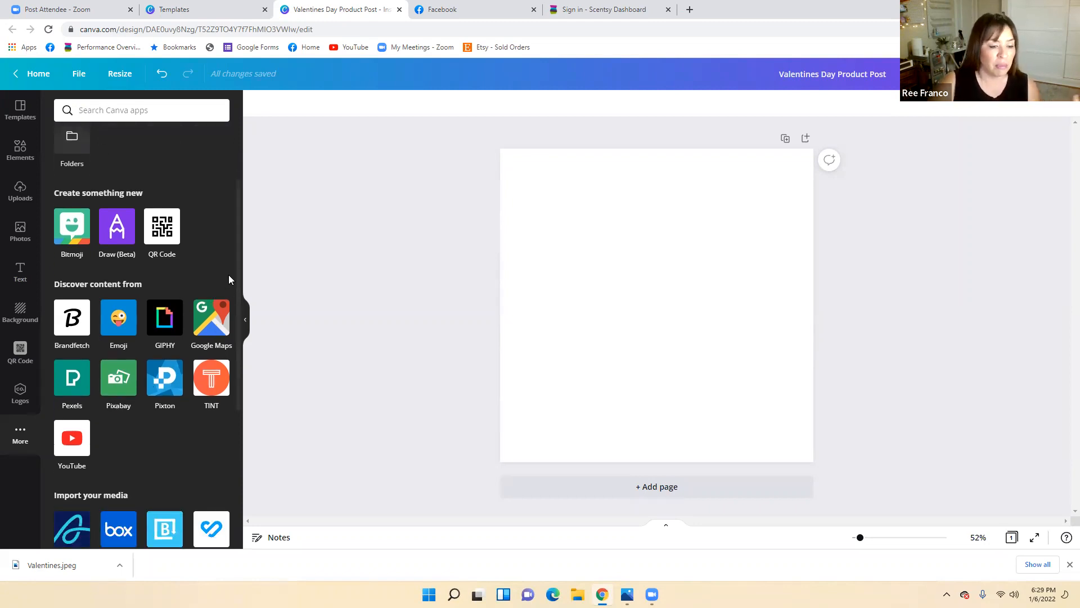
pyautogui.scroll(-1, 163, 380)
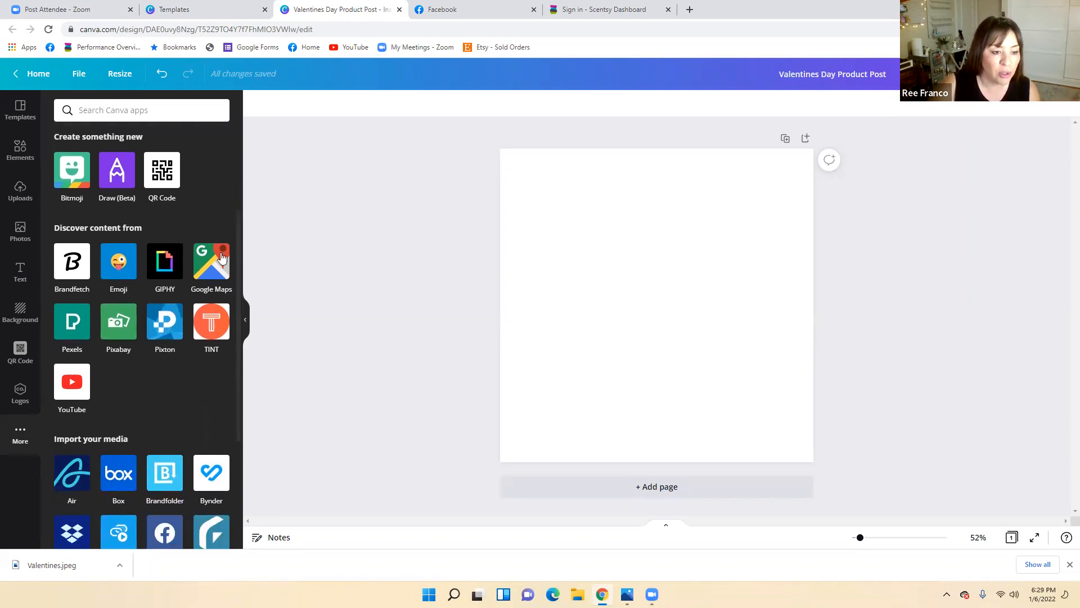
pyautogui.scroll(-2, 197, 315)
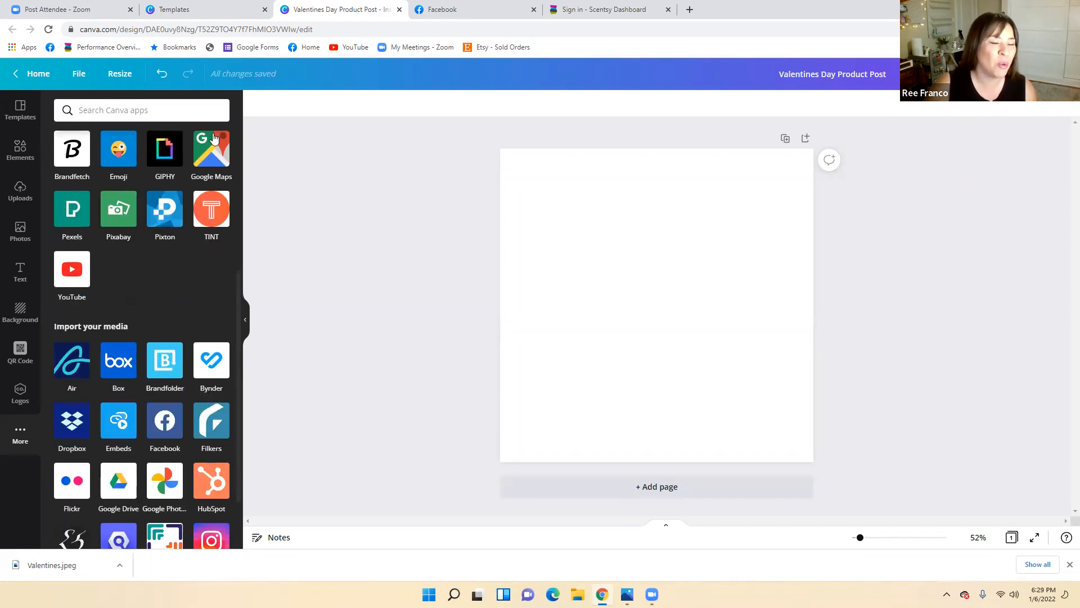
pyautogui.scroll(-1, 204, 263)
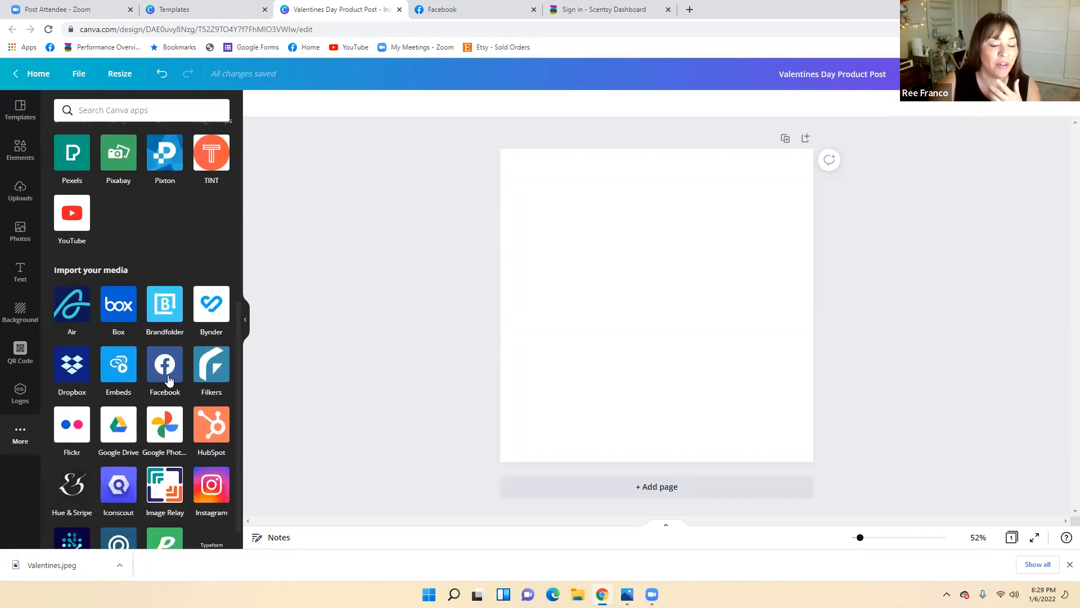
pyautogui.scroll(-1, 166, 373)
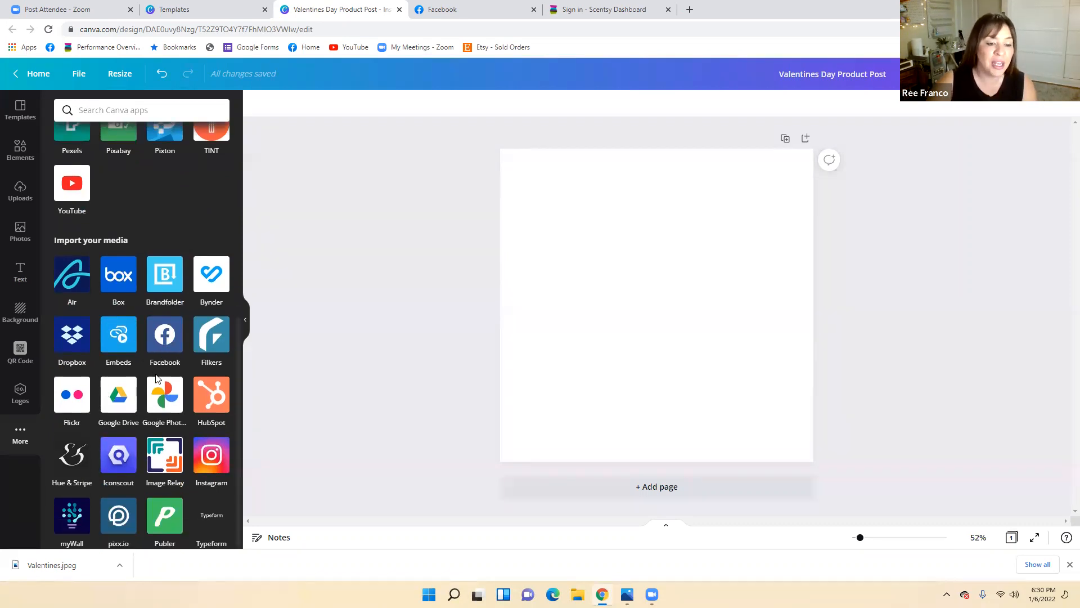
pyautogui.scroll(4, 156, 356)
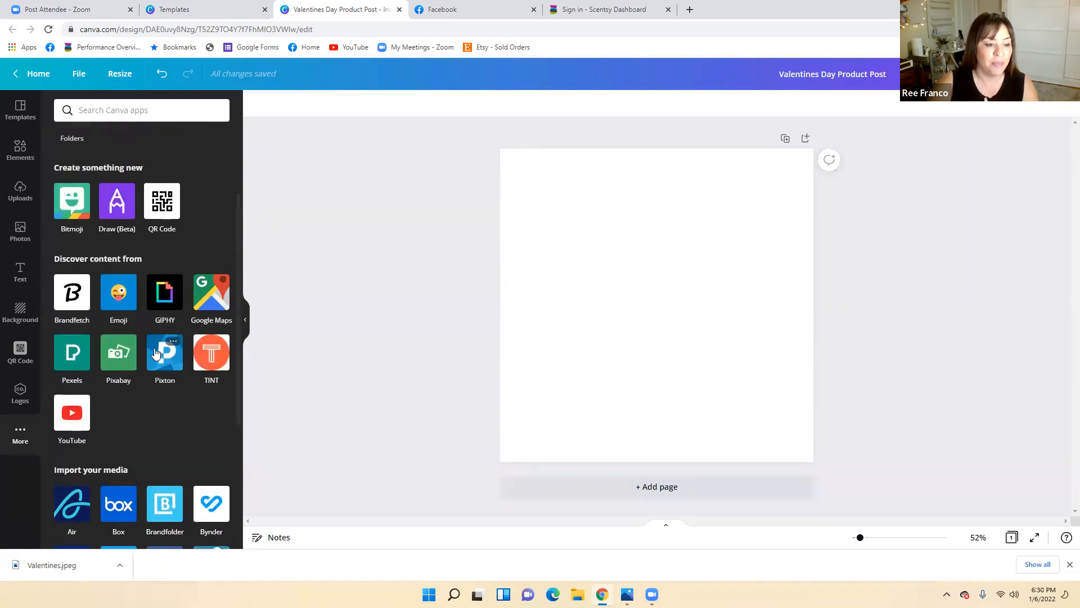
pyautogui.scroll(3, 156, 353)
pyautogui.scroll(-4, 134, 343)
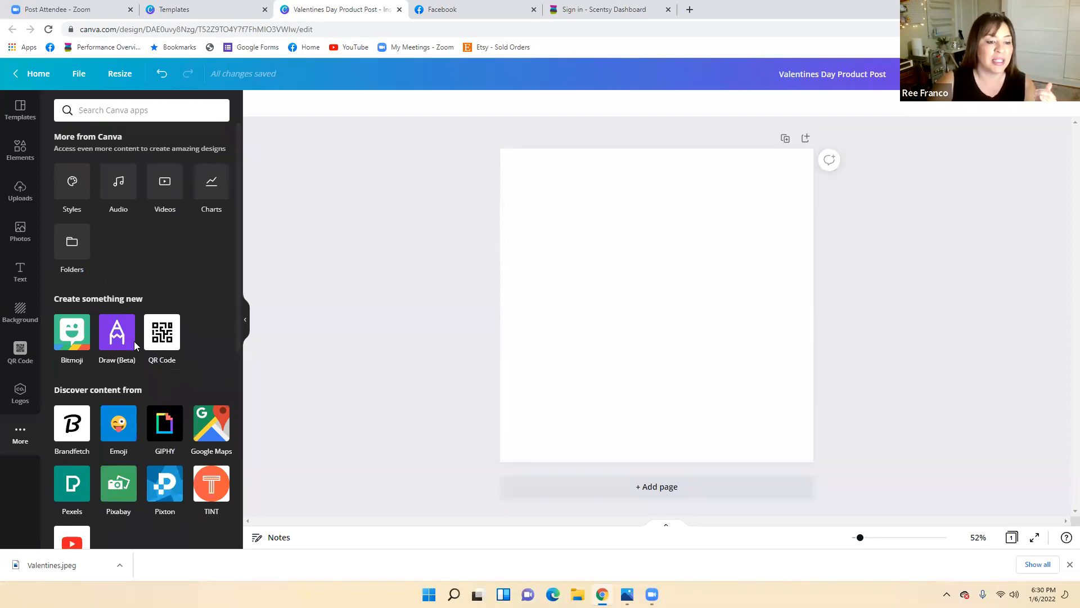
pyautogui.scroll(4, 134, 343)
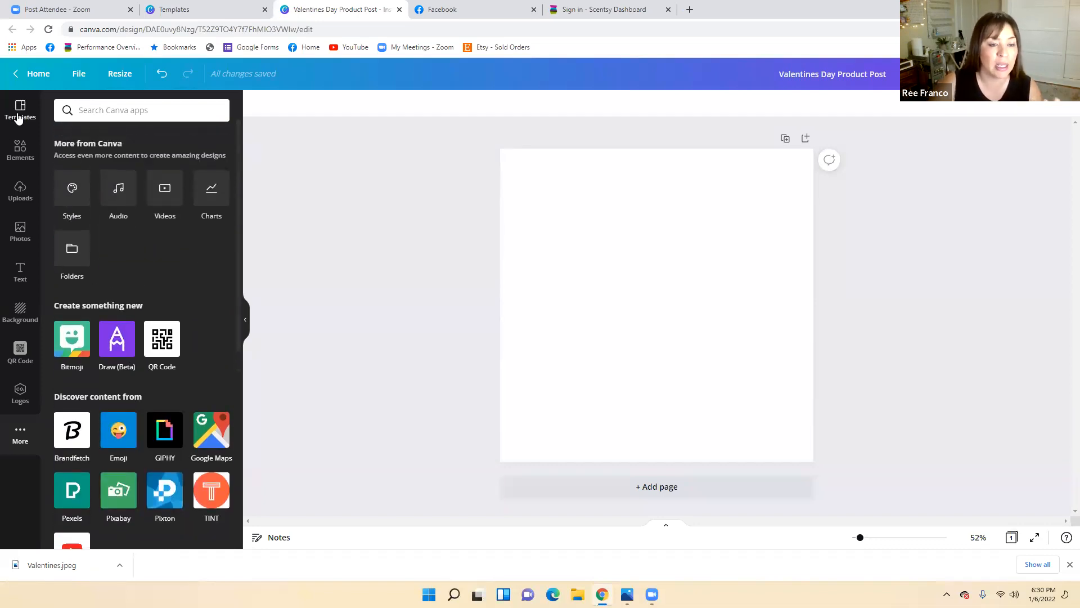
# Step: Browse the Valentines Day templates and apply the peach one with the framed couple photo and "Is a day of love" text
pyautogui.click(14, 120)
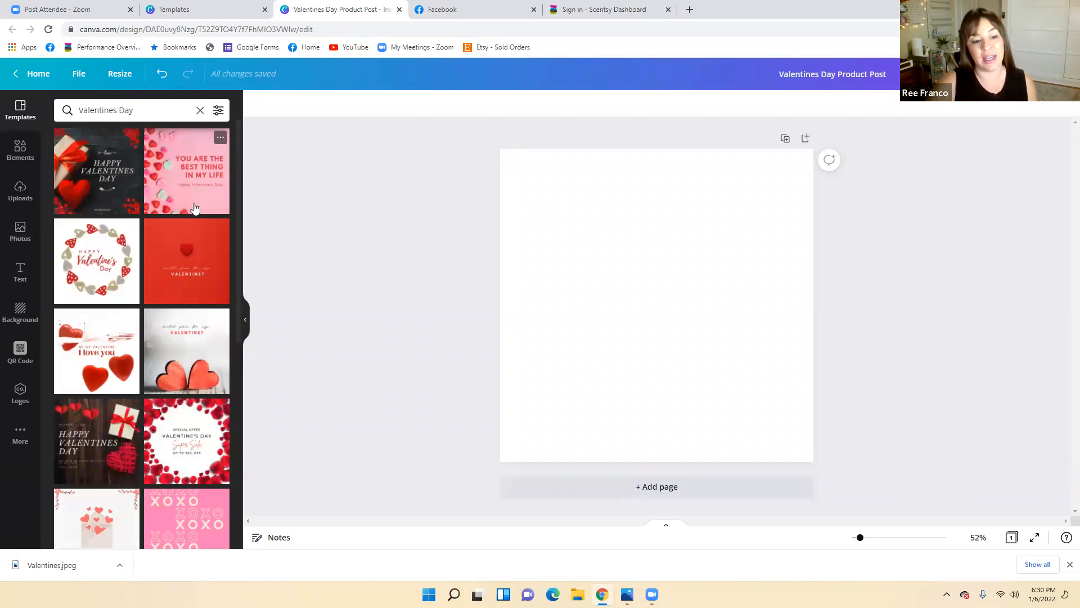
pyautogui.scroll(-5, 153, 233)
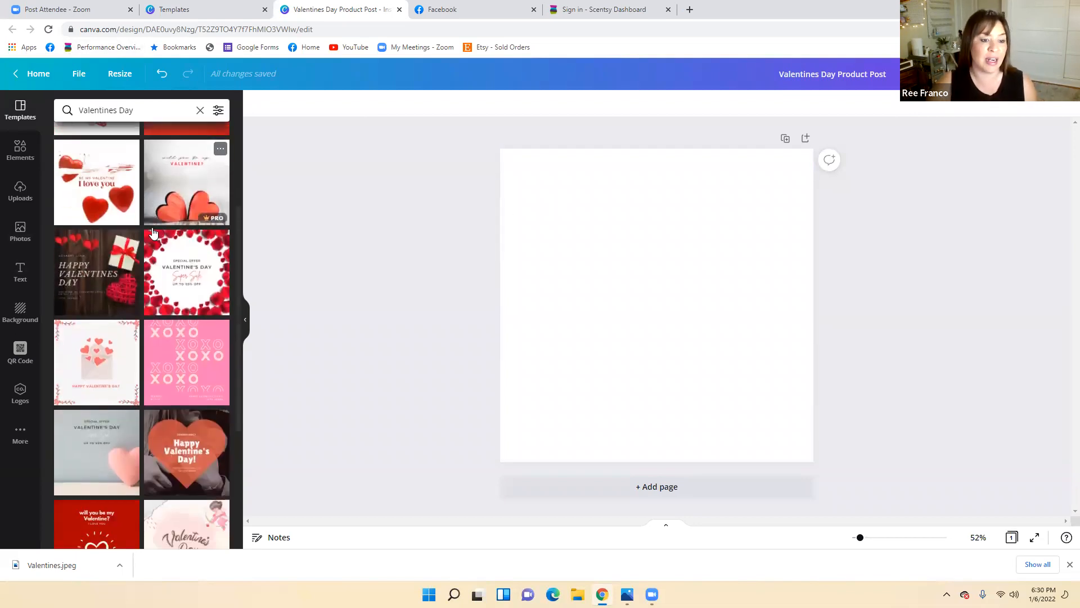
pyautogui.scroll(-2, 151, 235)
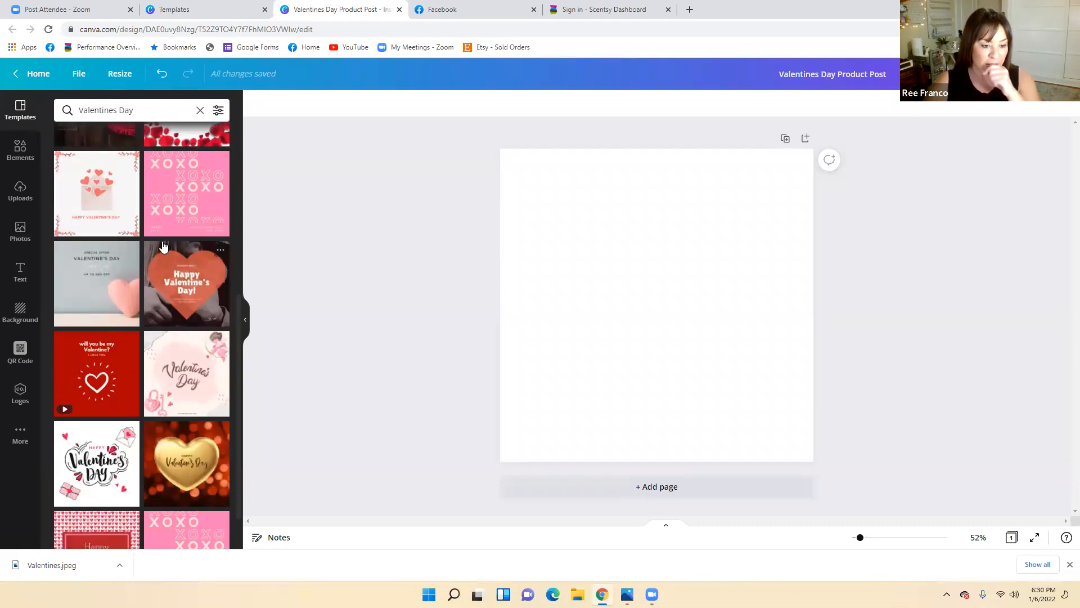
pyautogui.scroll(-2, 166, 243)
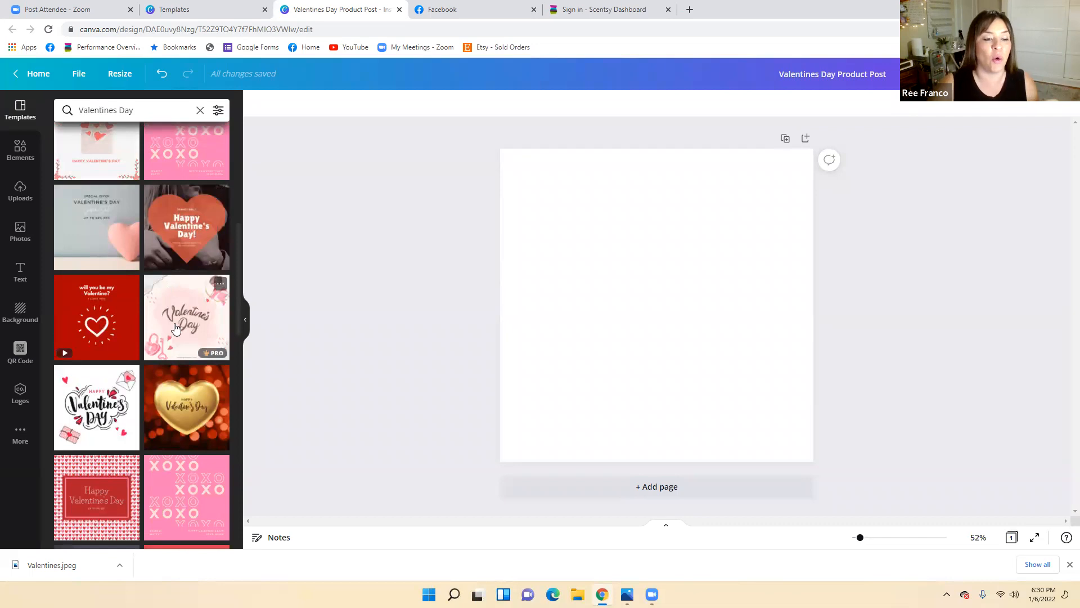
pyautogui.scroll(-2, 176, 333)
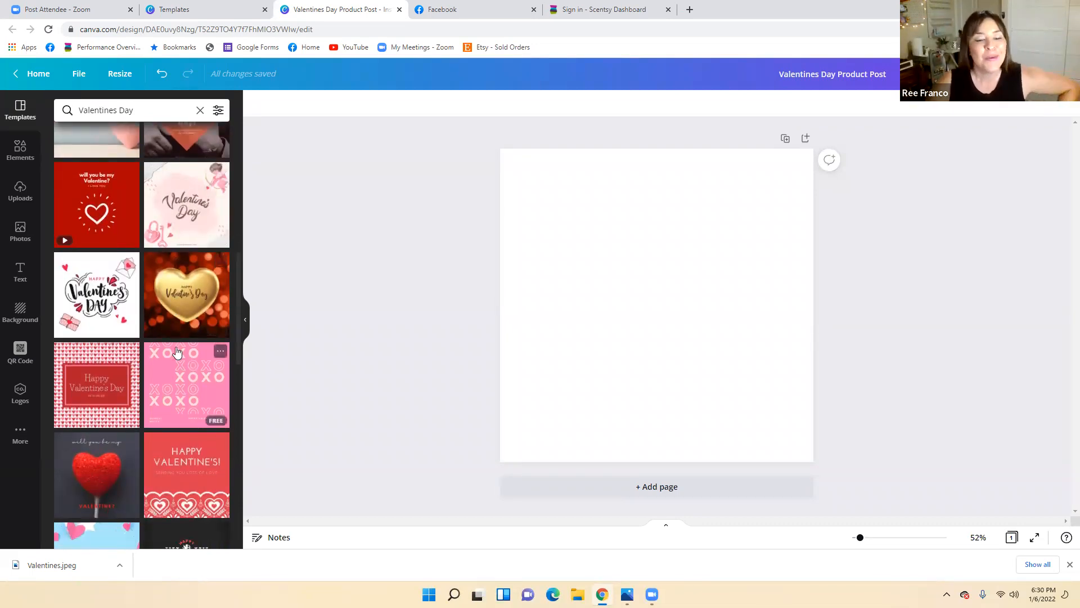
pyautogui.scroll(-3, 169, 349)
pyautogui.scroll(-5, 159, 346)
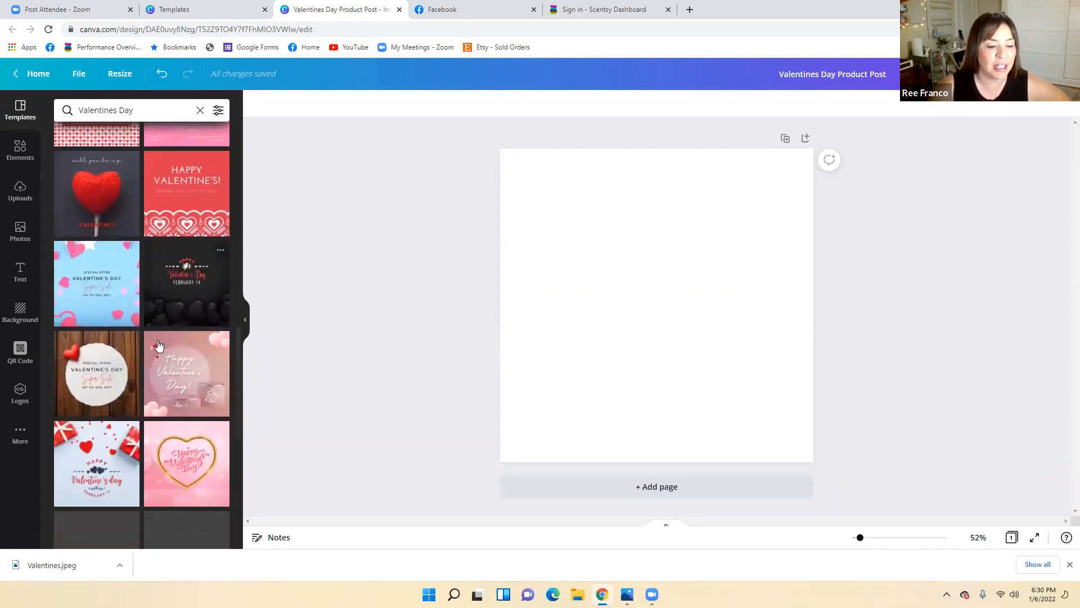
pyautogui.scroll(-1, 157, 344)
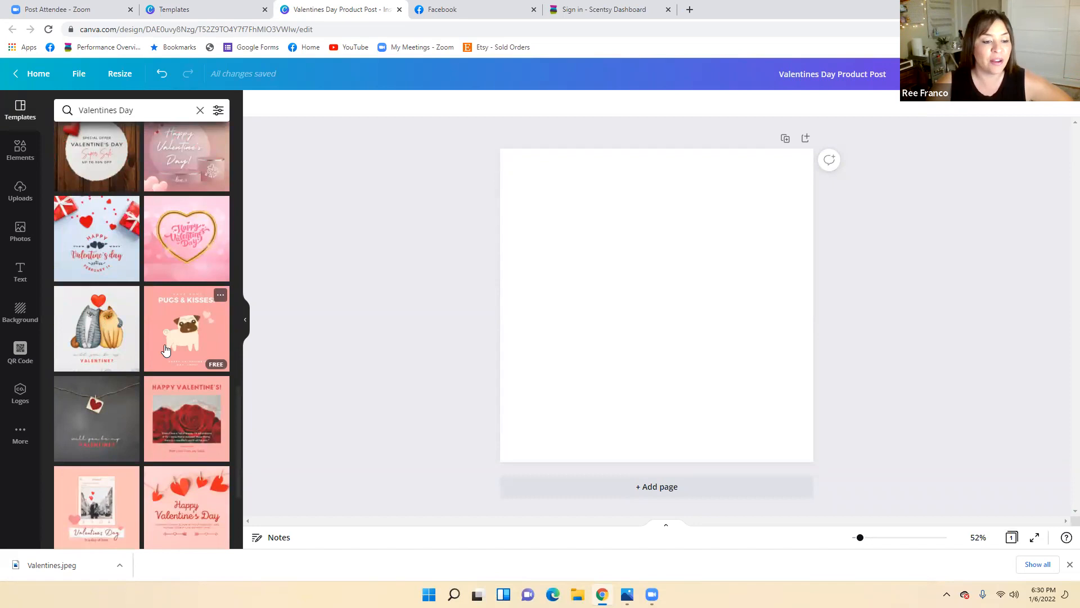
pyautogui.scroll(-2, 165, 350)
pyautogui.scroll(-2, 165, 350)
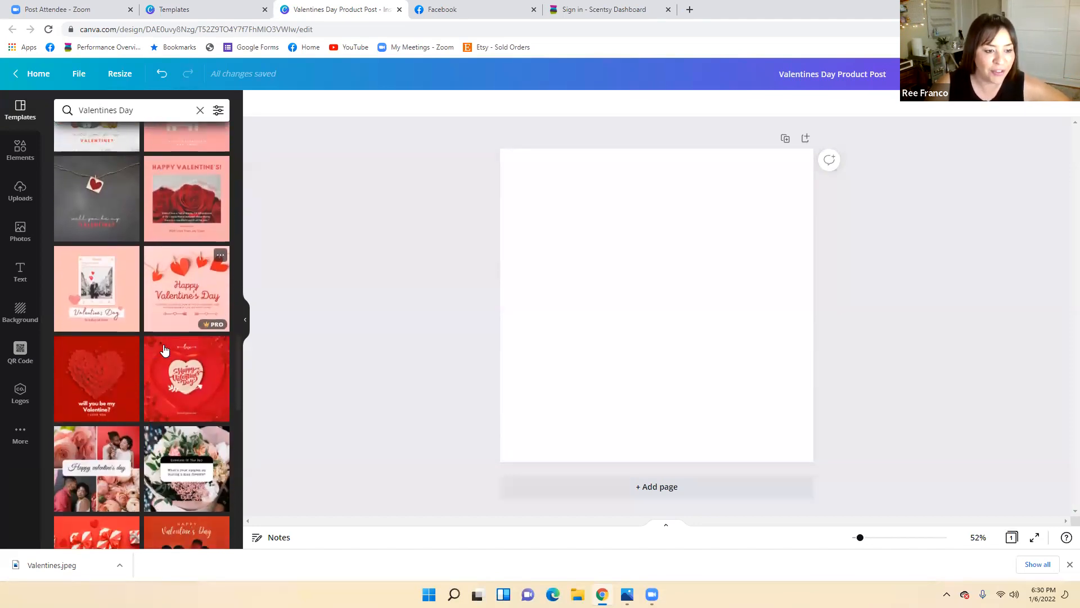
pyautogui.click(126, 274)
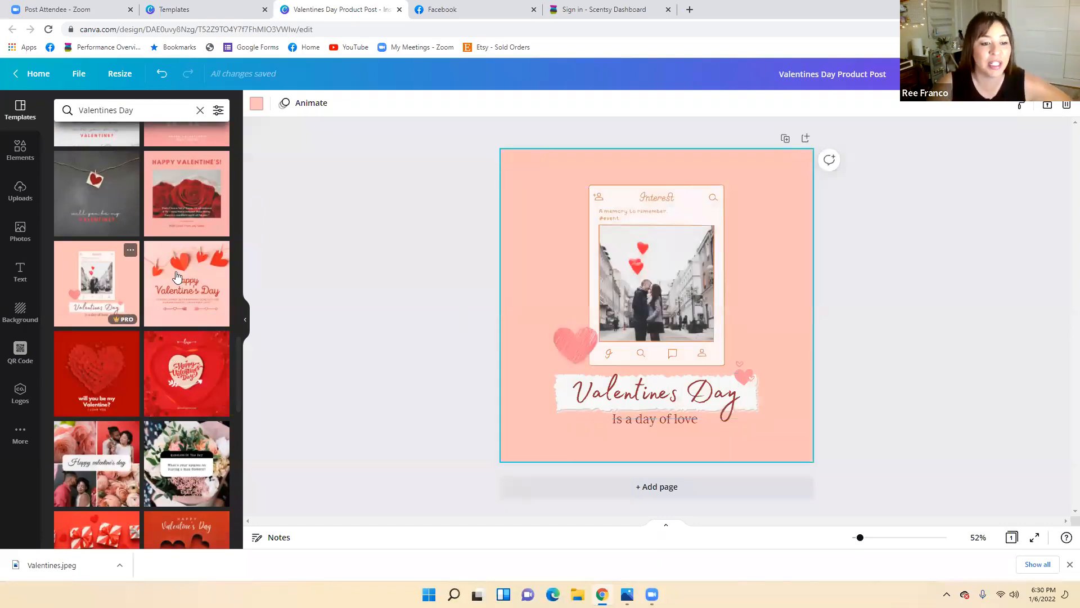
# Step: Try the purple and grey palette colours on the page background, and restore the template's peach background
pyautogui.scroll(1, 177, 276)
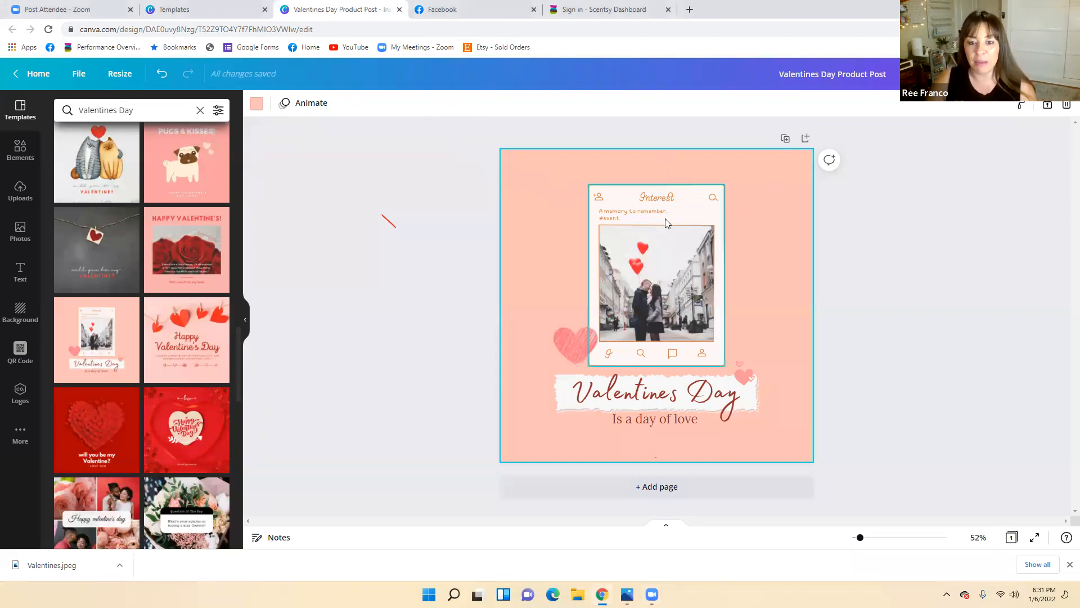
pyautogui.click(258, 104)
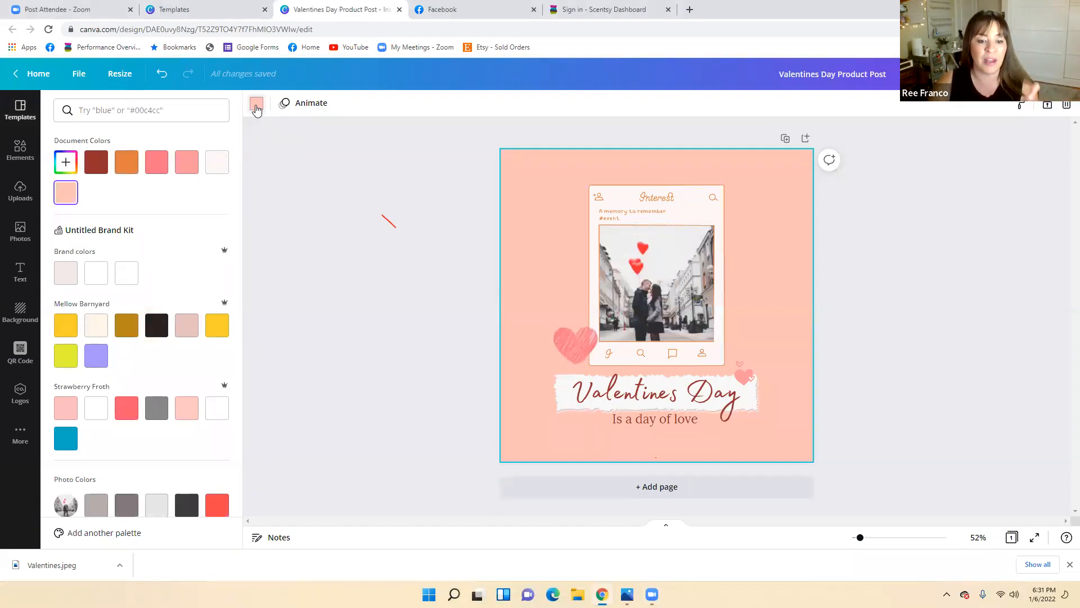
pyautogui.click(96, 355)
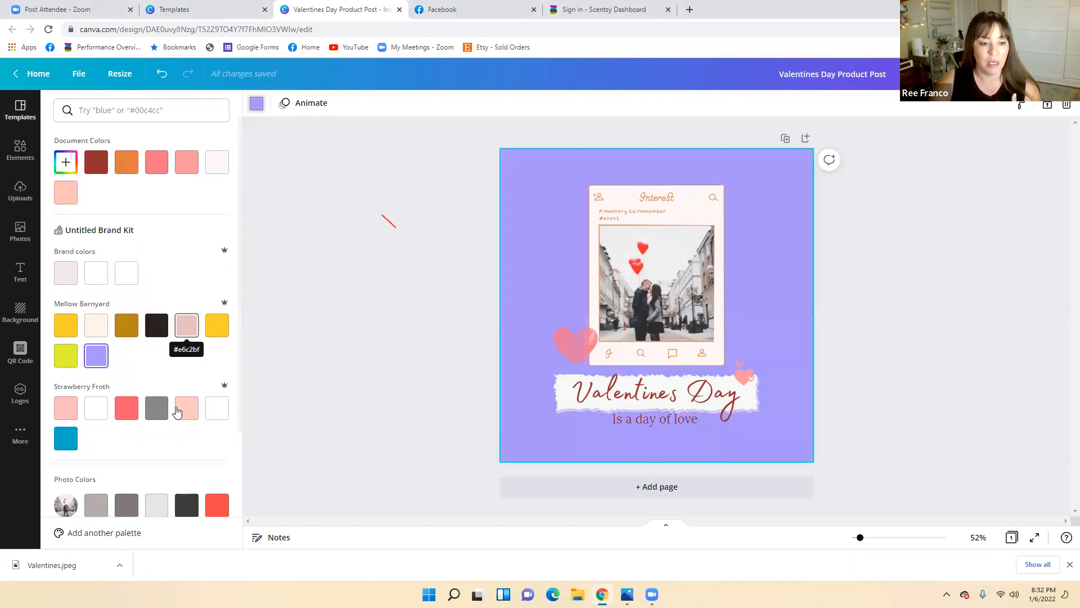
pyautogui.click(155, 412)
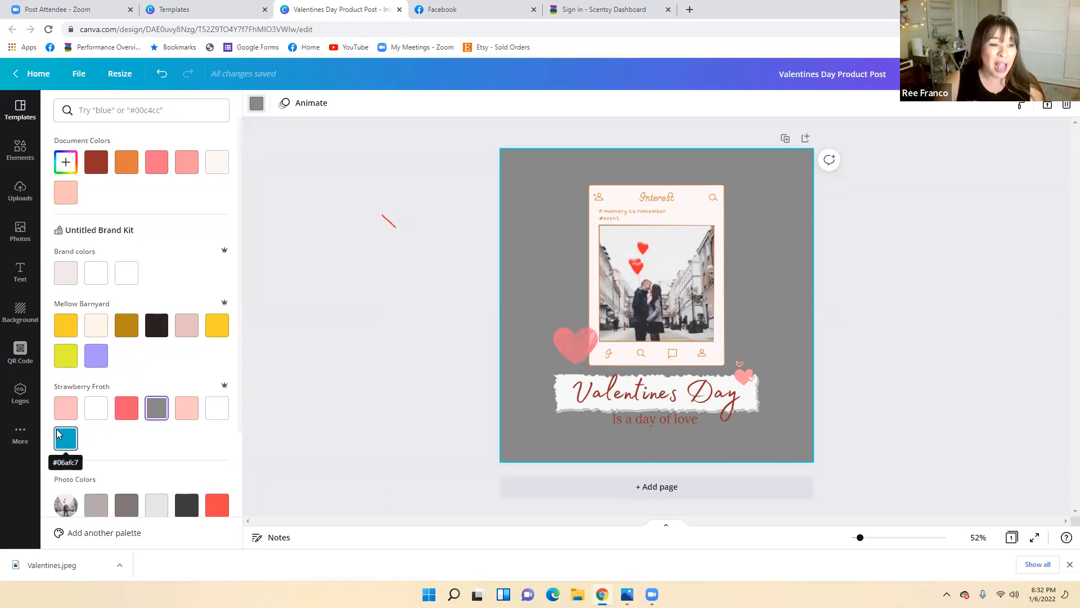
pyautogui.click(66, 192)
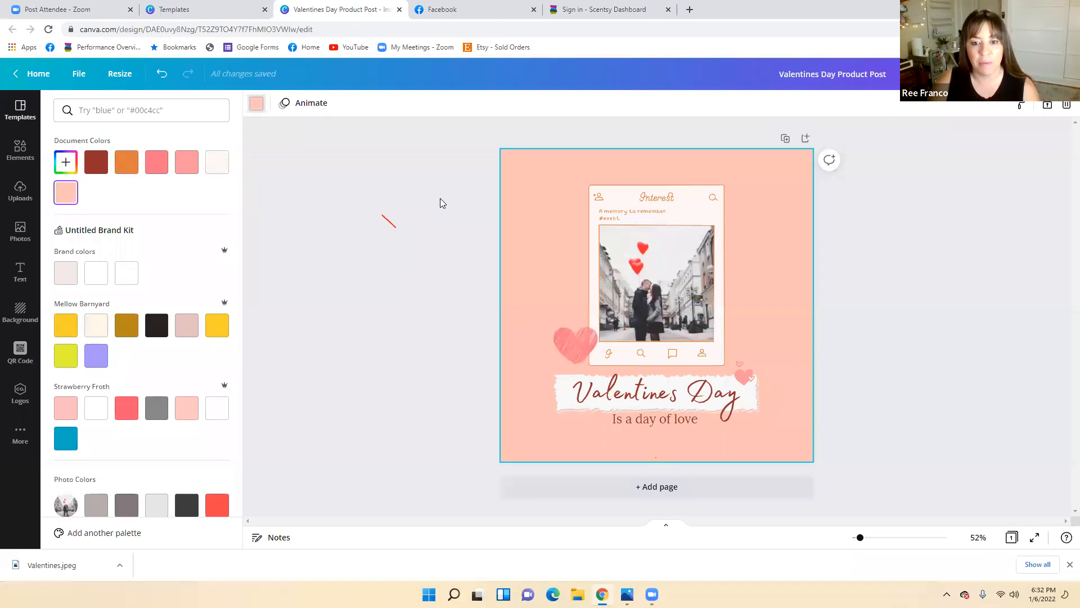
pyautogui.click(478, 161)
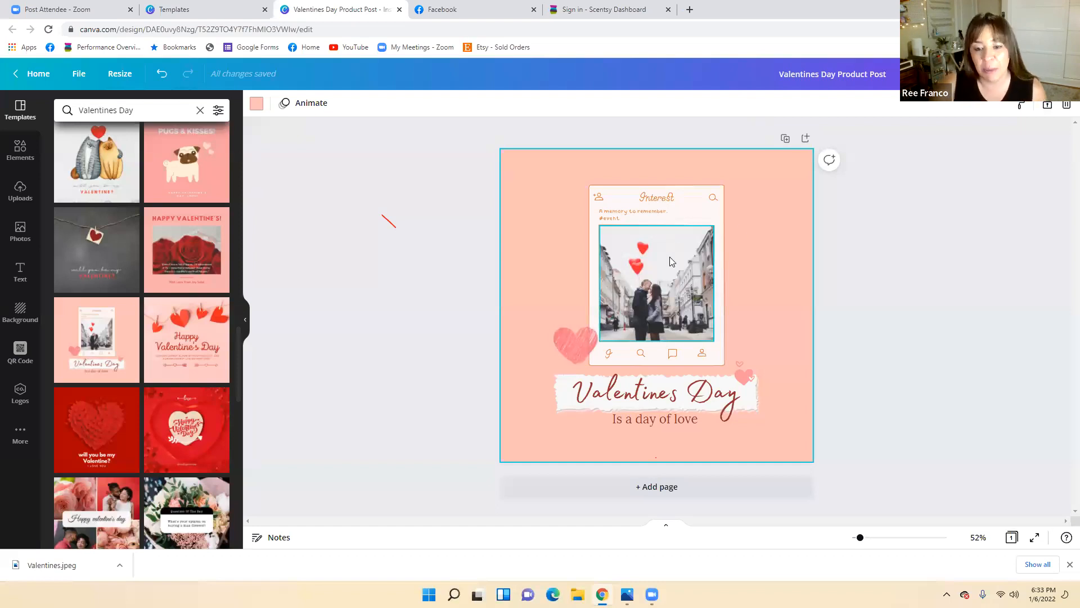
# Step: Move the couple photo out of the post card graphic and delete it from the design
pyautogui.moveTo(666, 279); pyautogui.dragTo(575, 275)
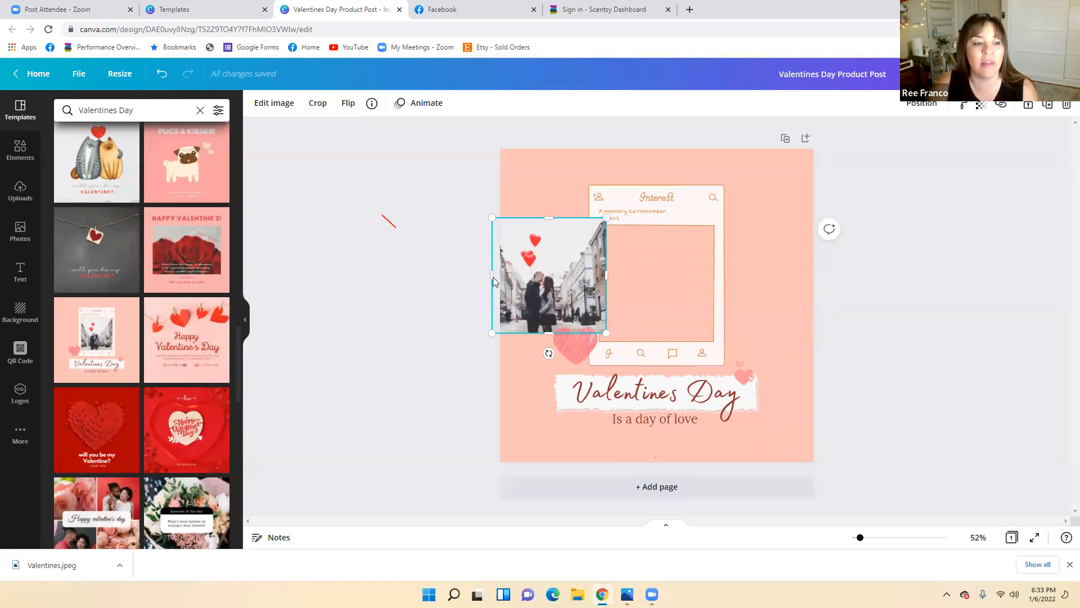
pyautogui.click(22, 151)
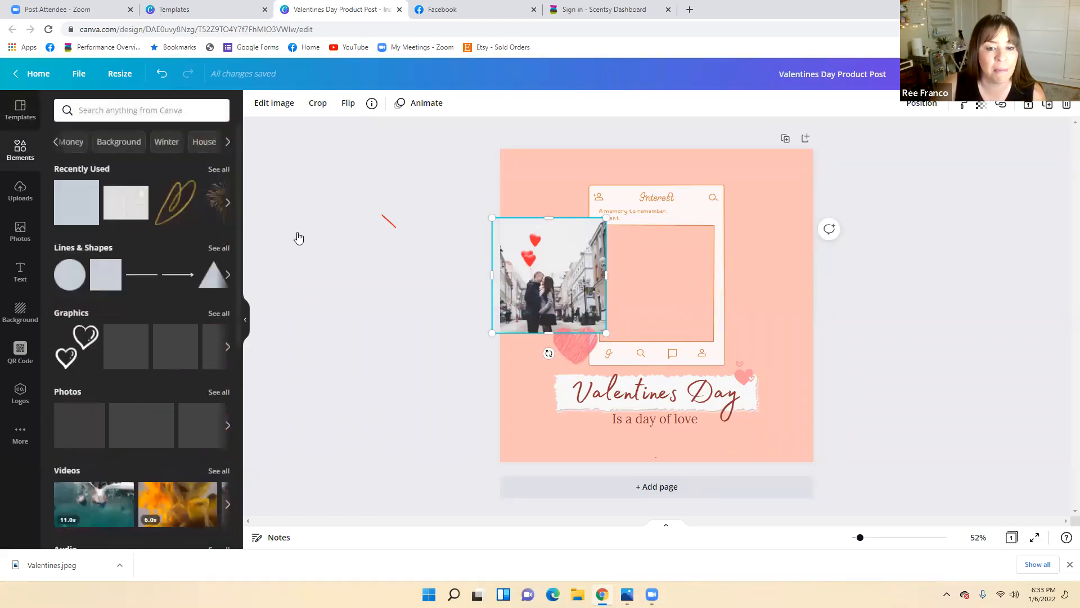
pyautogui.press('Delete')
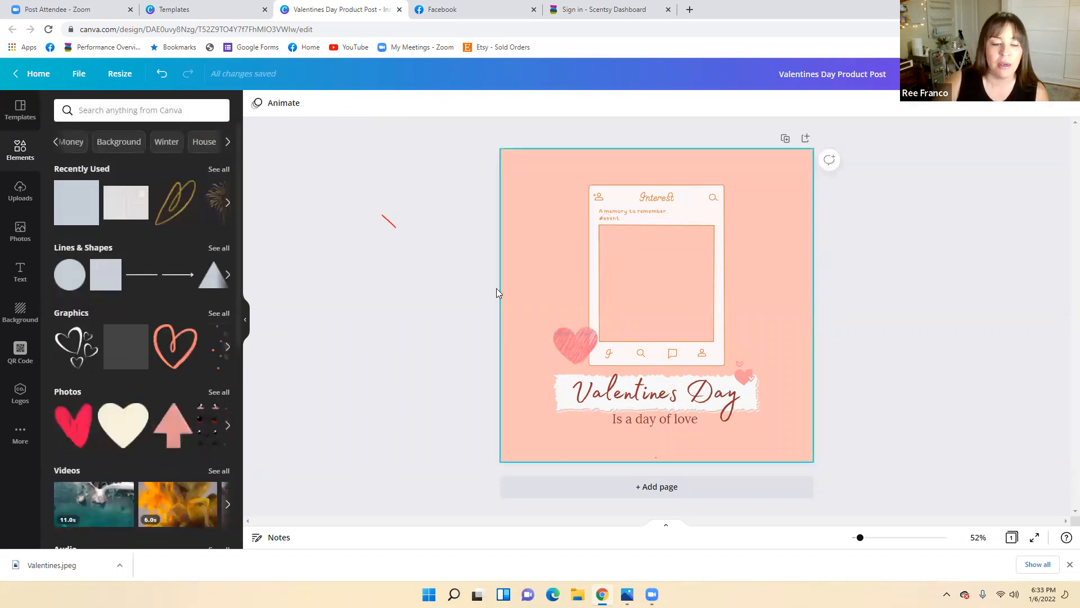
# Step: Add a plain square photo frame and fit it over the empty picture area of the post card graphic
pyautogui.scroll(-7, 107, 315)
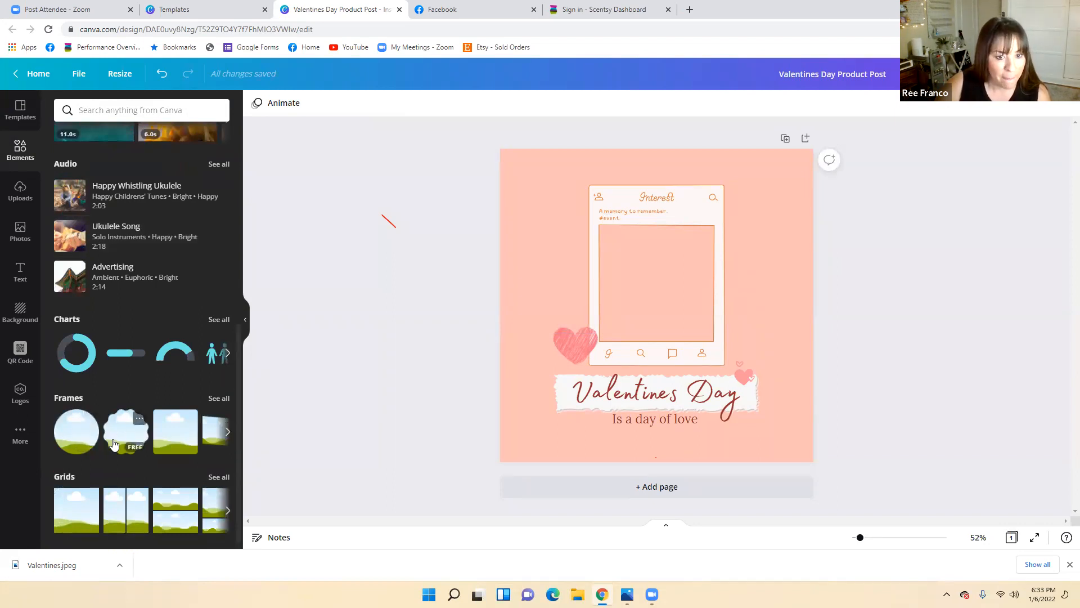
pyautogui.click(182, 446)
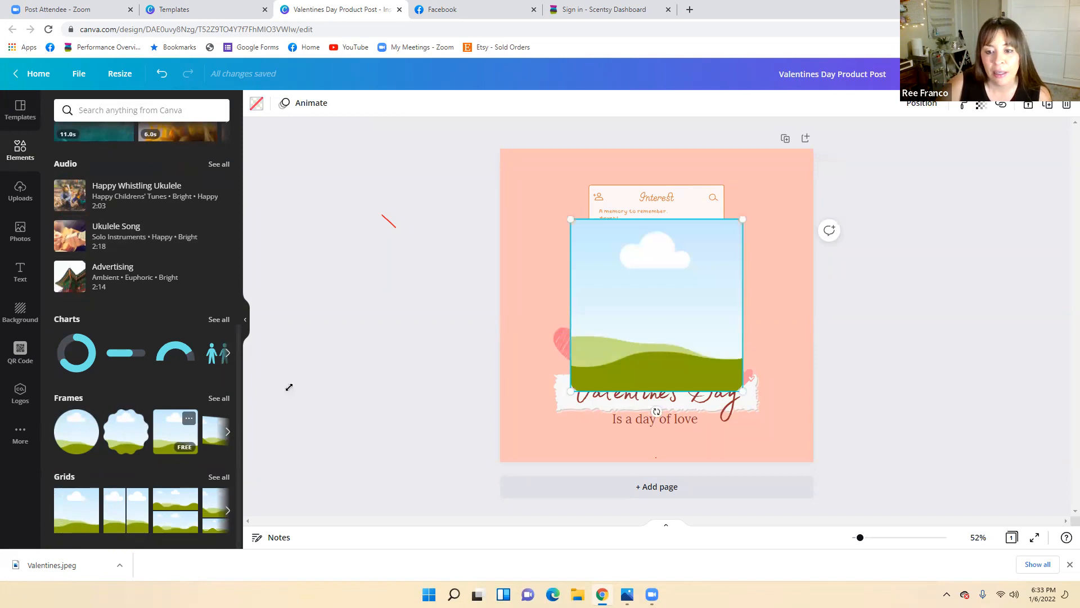
pyautogui.moveTo(743, 219); pyautogui.dragTo(704, 258)
pyautogui.moveTo(629, 302); pyautogui.dragTo(653, 262)
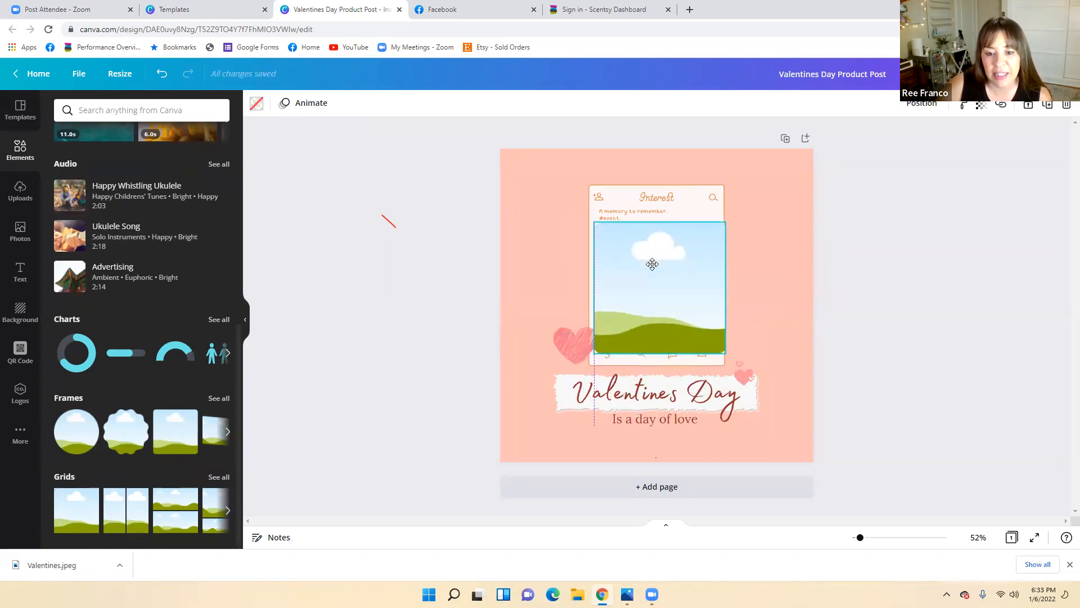
pyautogui.moveTo(725, 221); pyautogui.dragTo(716, 231)
pyautogui.moveTo(674, 268); pyautogui.dragTo(676, 260)
pyautogui.moveTo(716, 226); pyautogui.dragTo(711, 230)
pyautogui.moveTo(693, 269); pyautogui.dragTo(694, 268)
pyautogui.click(748, 208)
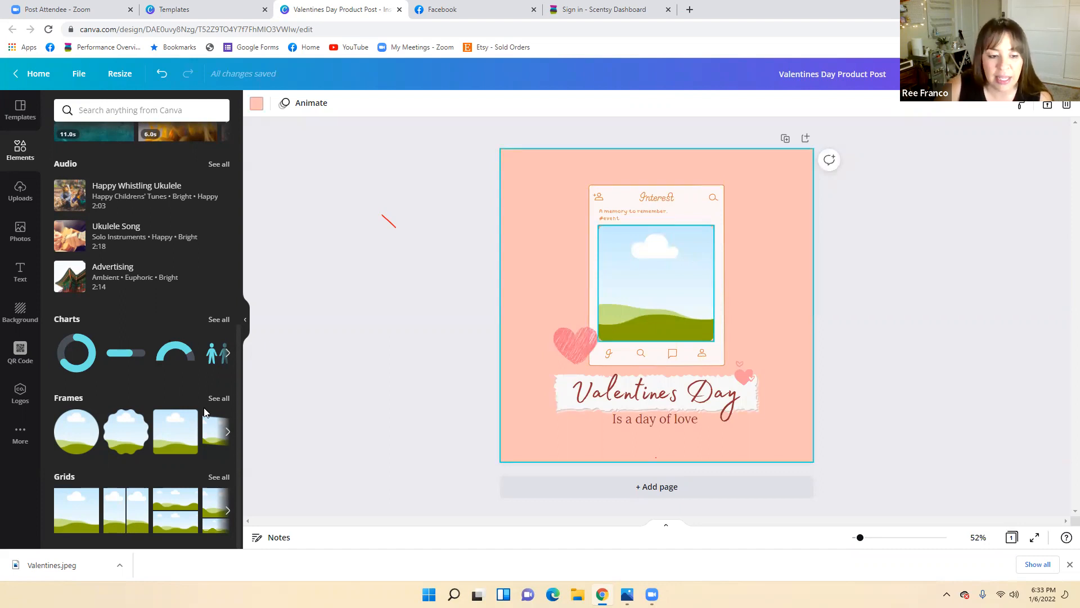
# Step: Try a torn-paper frame and a single-image grid on the page, undo the grid and delete the frame
pyautogui.click(226, 432)
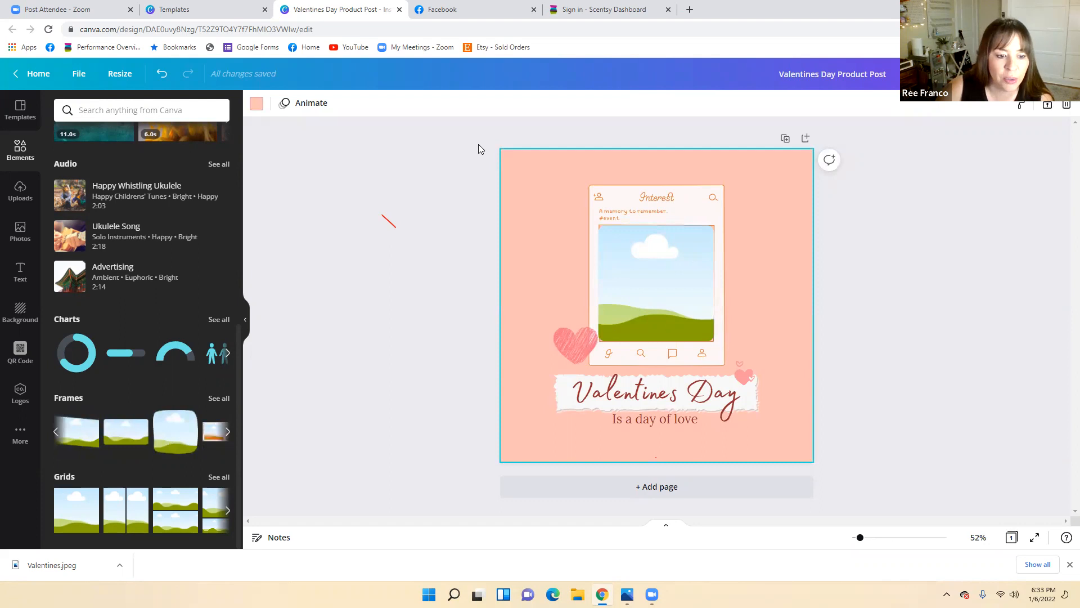
pyautogui.click(227, 431)
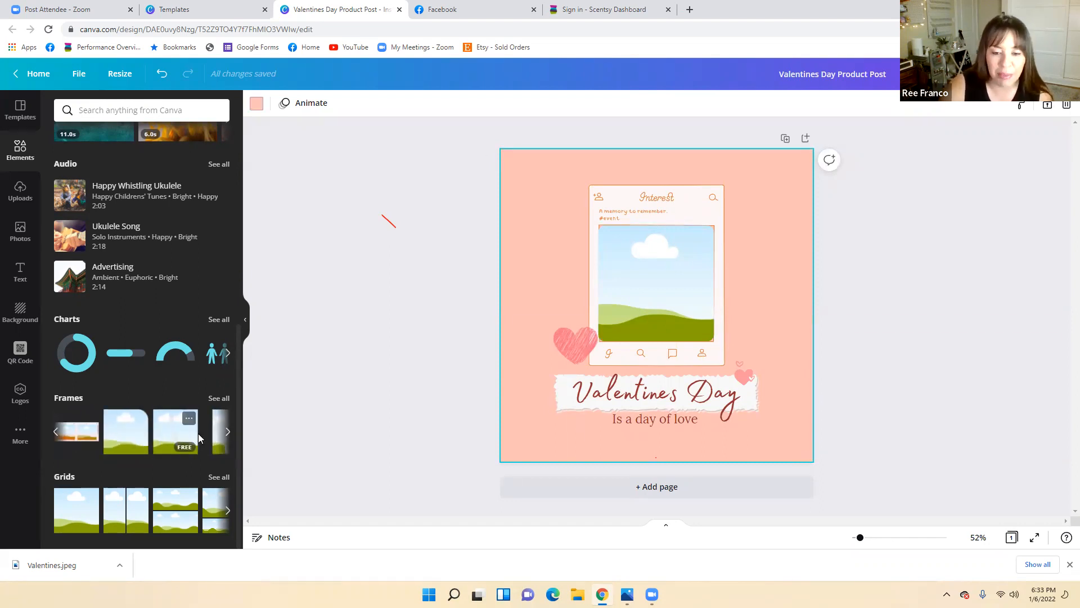
pyautogui.moveTo(198, 433); pyautogui.dragTo(631, 277)
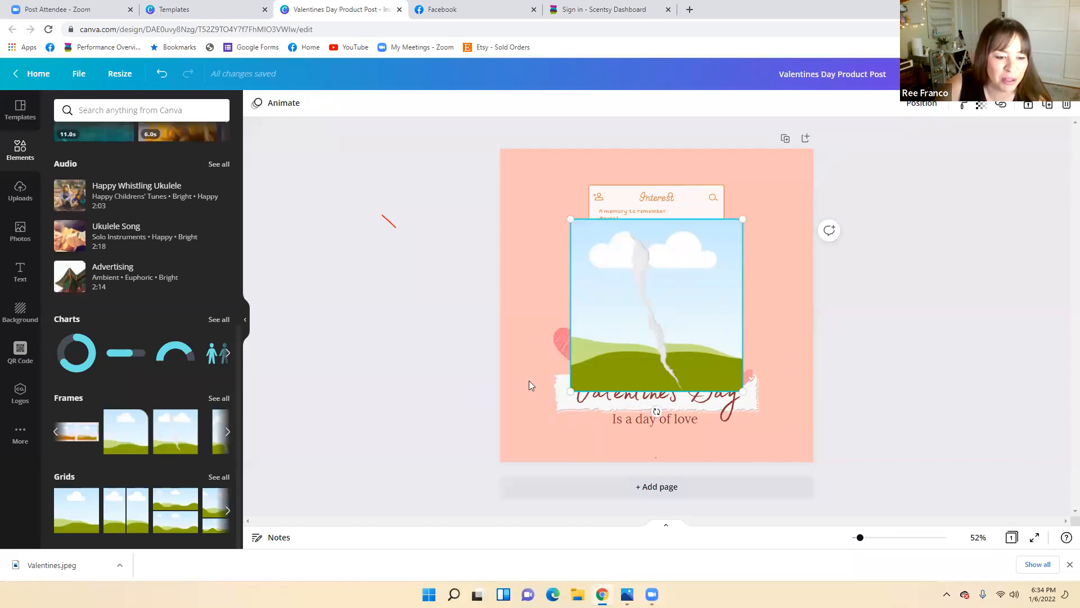
pyautogui.click(228, 431)
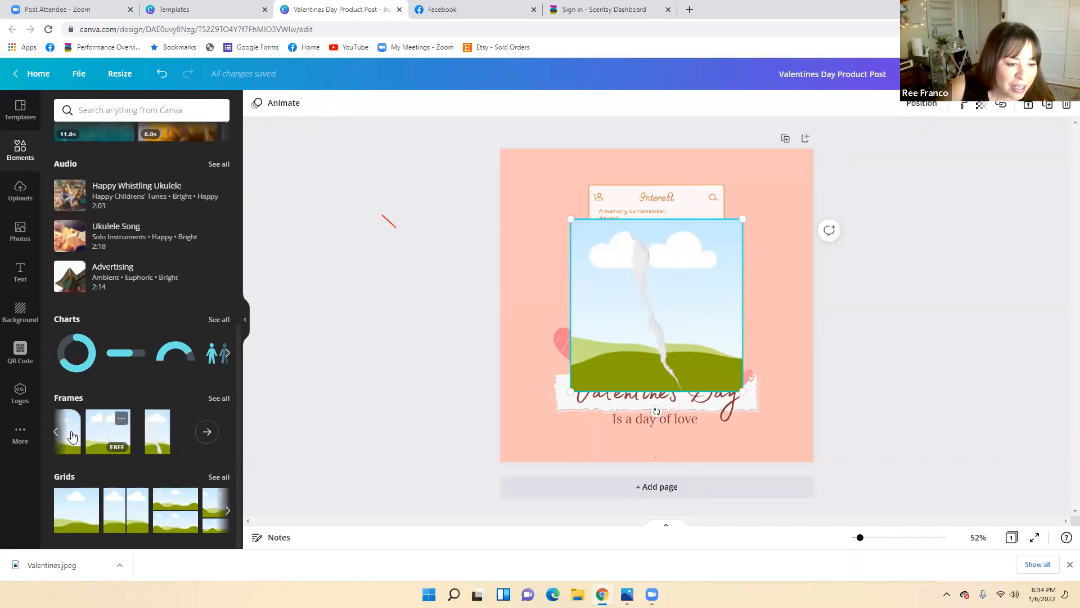
pyautogui.click(76, 515)
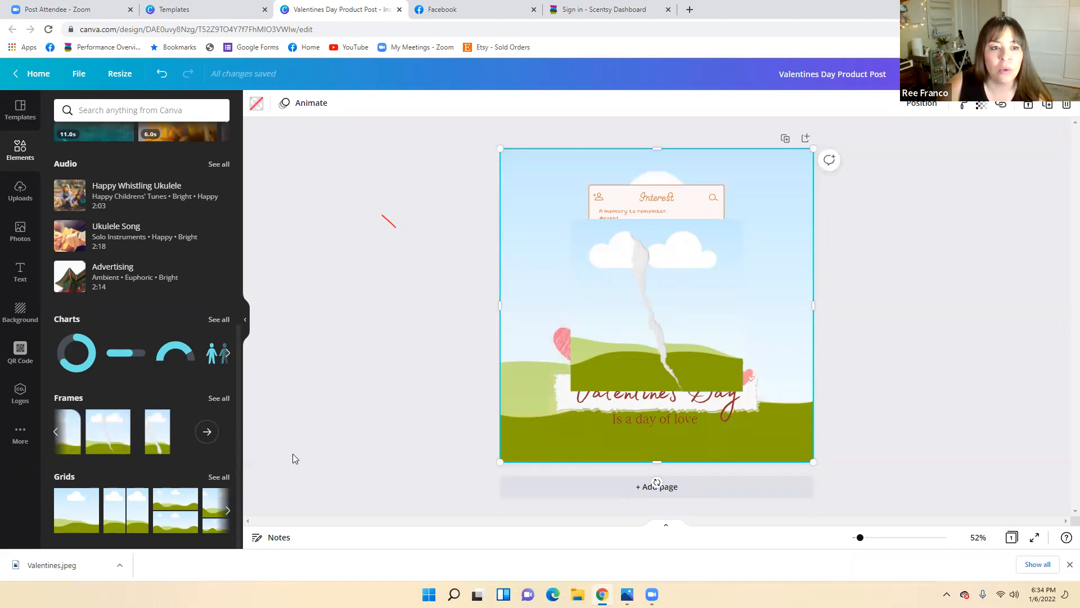
pyautogui.click(162, 73)
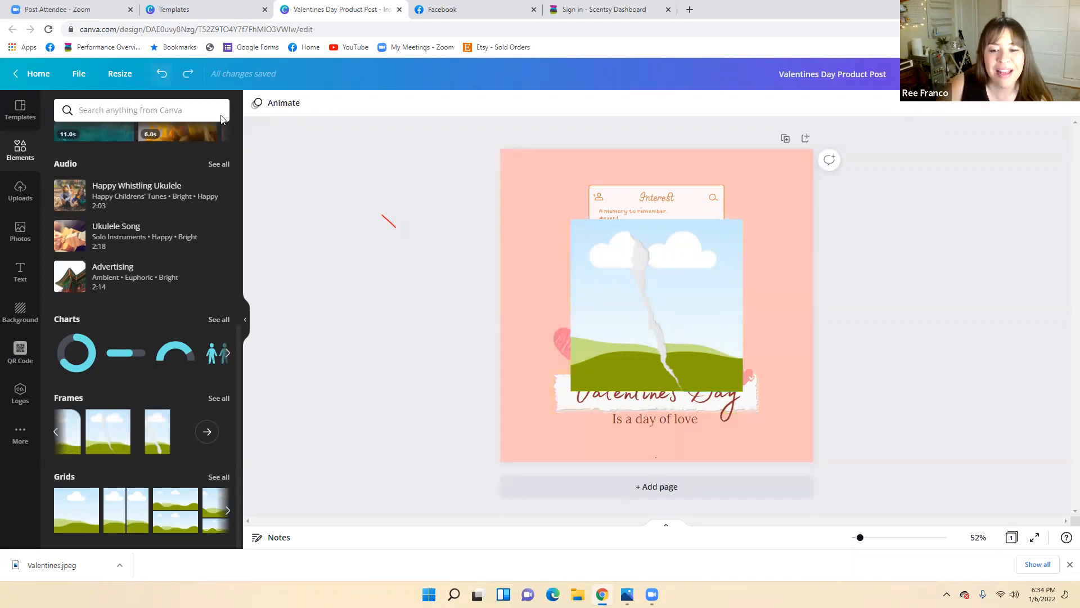
pyautogui.press('Delete')
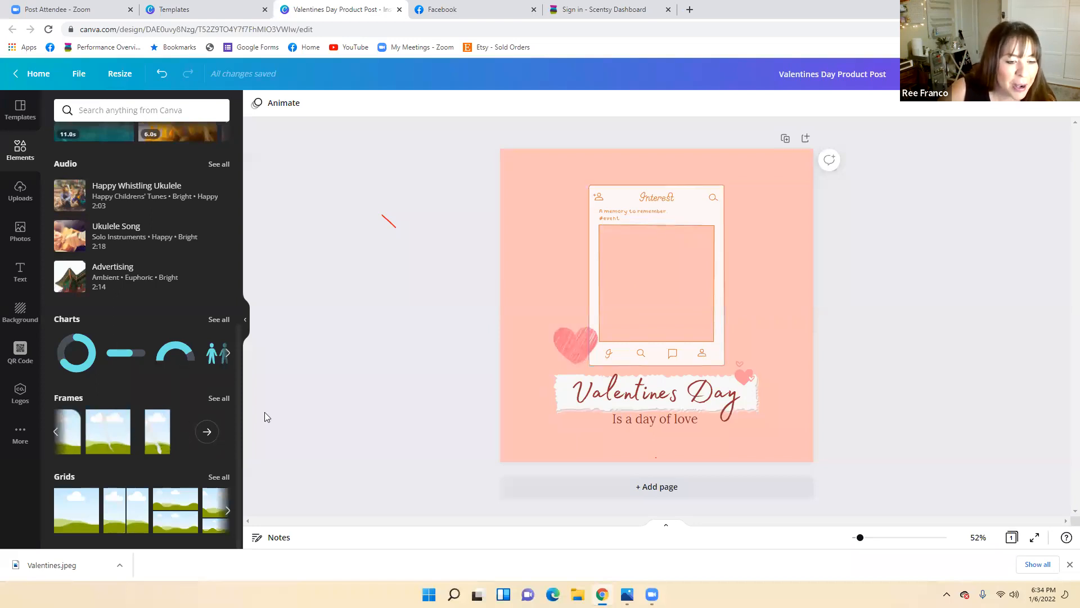
# Step: Show the full collection of frames, and add the torn-paper frame from it and delete it again
pyautogui.click(217, 398)
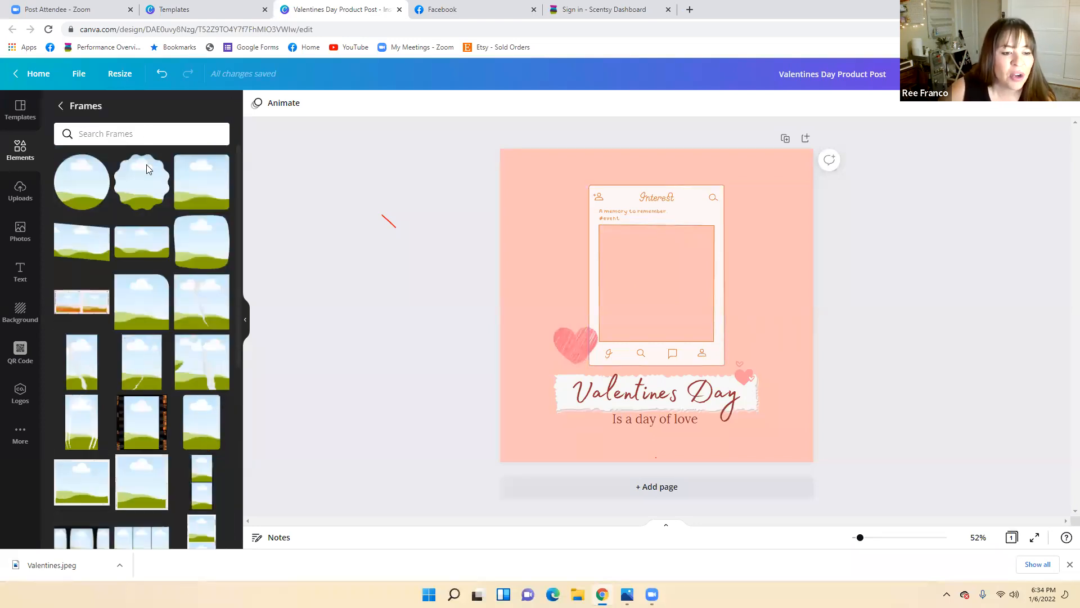
pyautogui.click(217, 304)
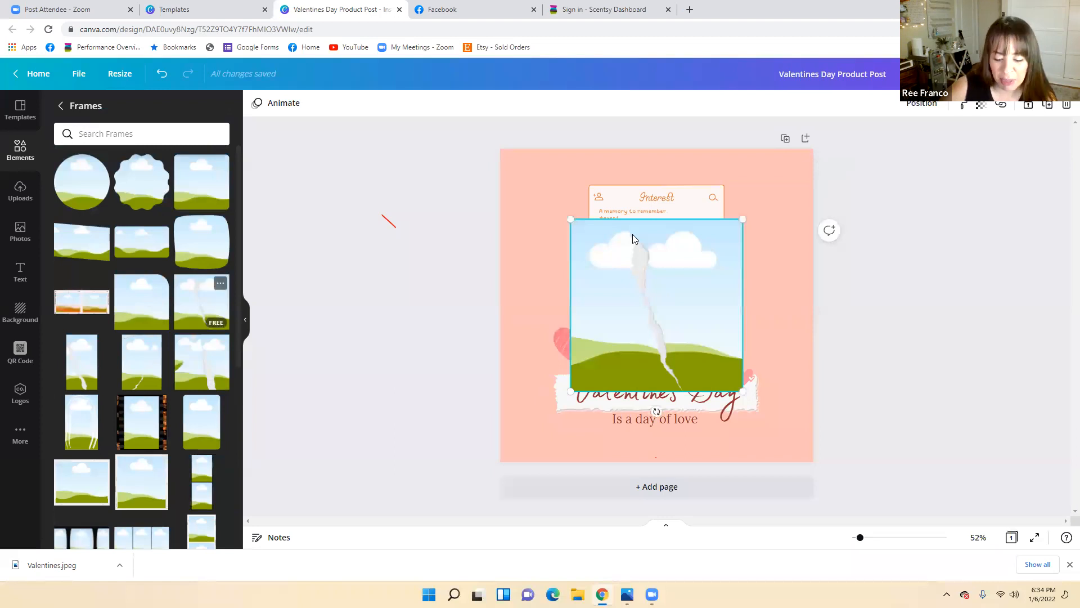
pyautogui.press('Delete')
pyautogui.click(499, 246)
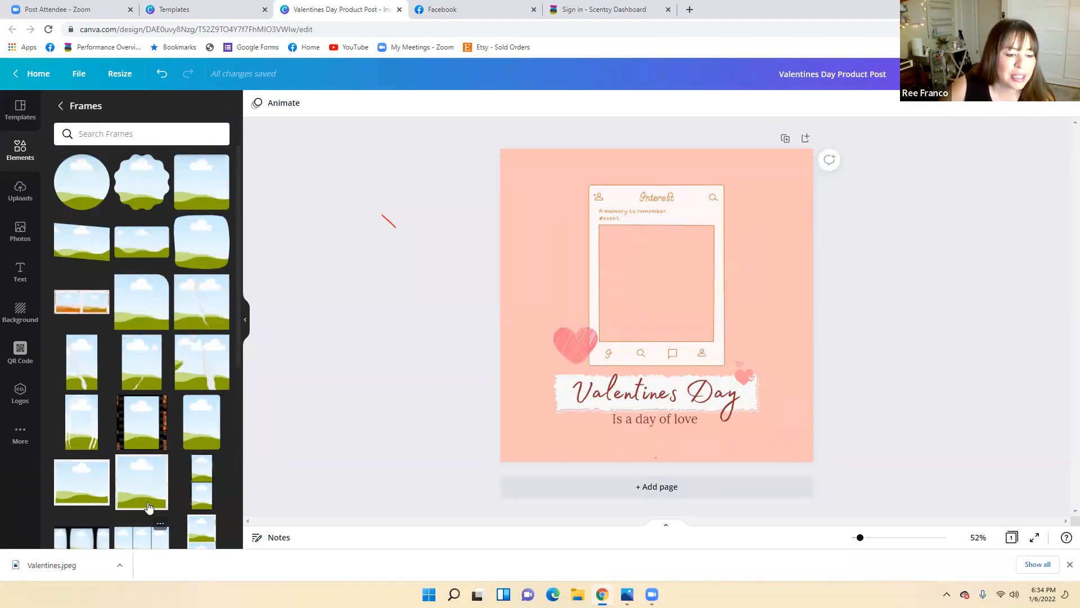
# Step: Add the plain square frame and scale and position it to cover the card's empty picture area
pyautogui.click(211, 181)
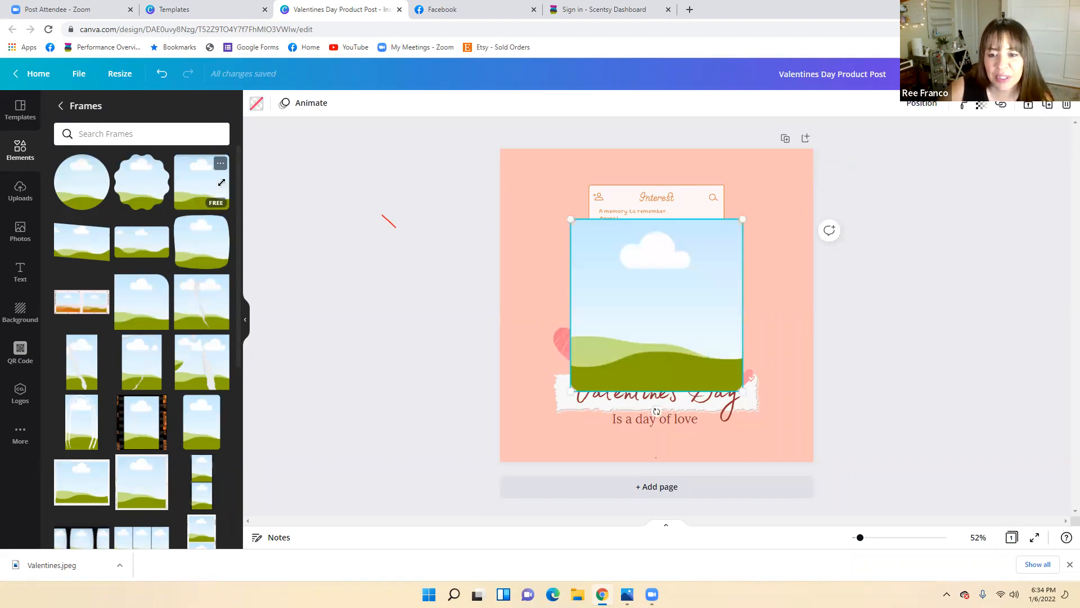
pyautogui.moveTo(743, 219); pyautogui.dragTo(704, 273)
pyautogui.moveTo(582, 337); pyautogui.dragTo(608, 299)
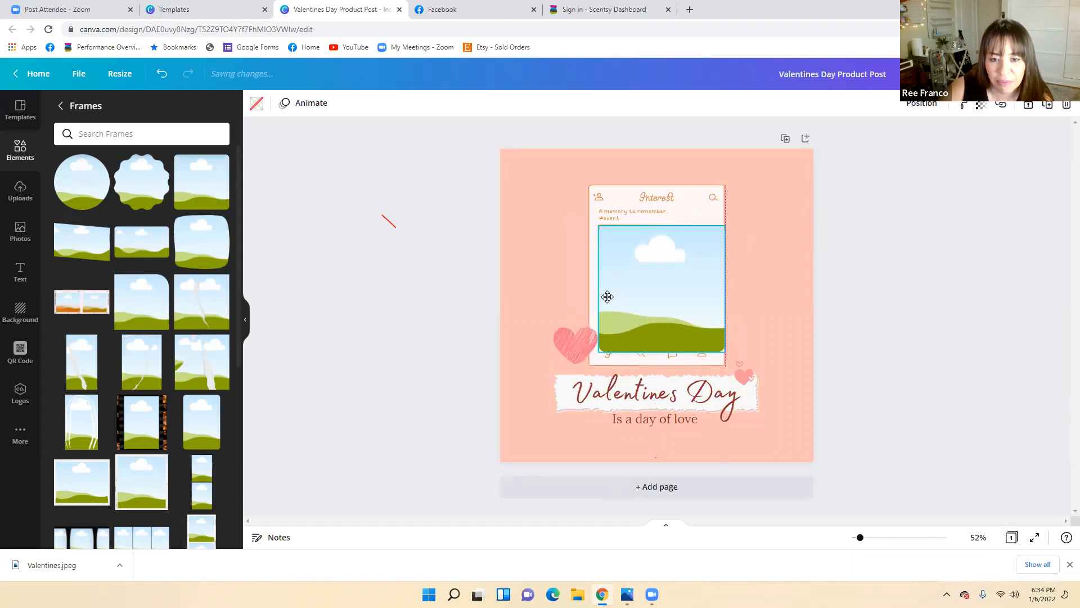
pyautogui.moveTo(725, 224); pyautogui.dragTo(719, 230)
pyautogui.moveTo(675, 265); pyautogui.dragTo(675, 254)
pyautogui.moveTo(724, 224); pyautogui.dragTo(717, 223)
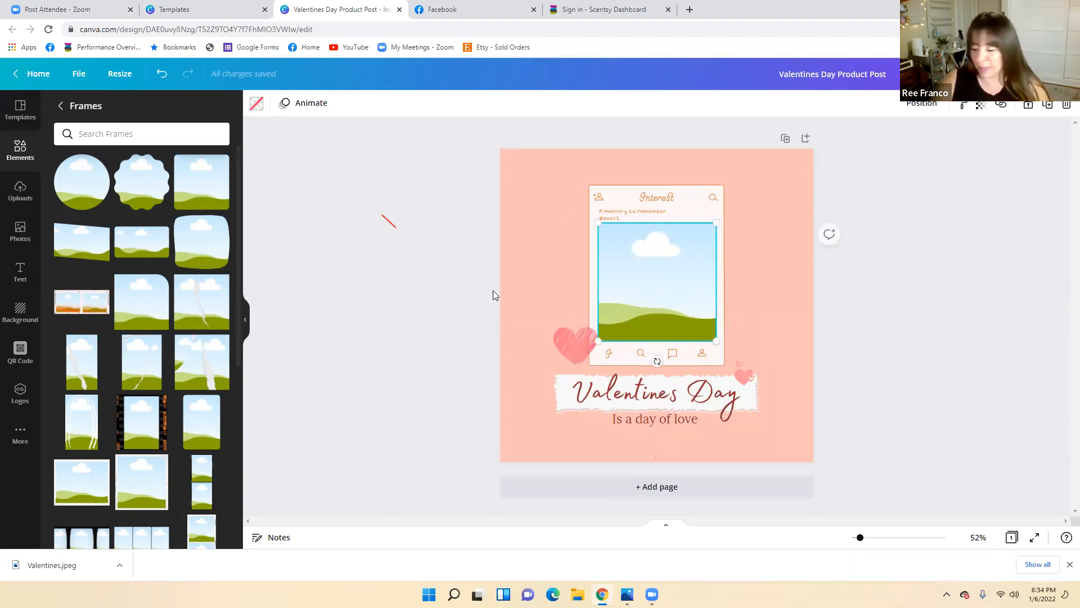
# Step: Upload the Valentines image from the Desktop folder and place it inside the square frame
pyautogui.click(21, 191)
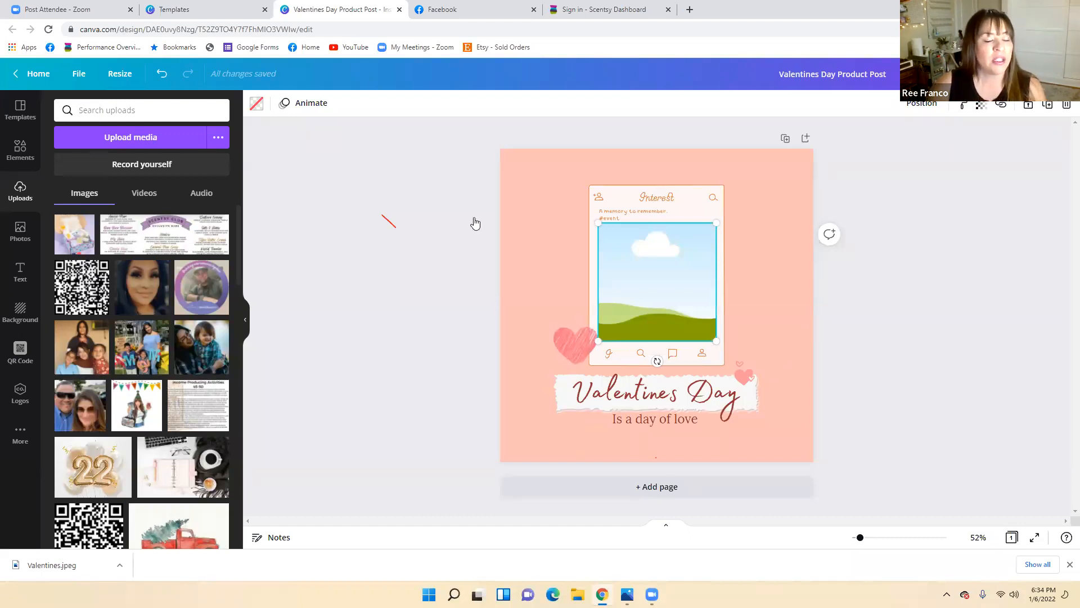
pyautogui.click(128, 137)
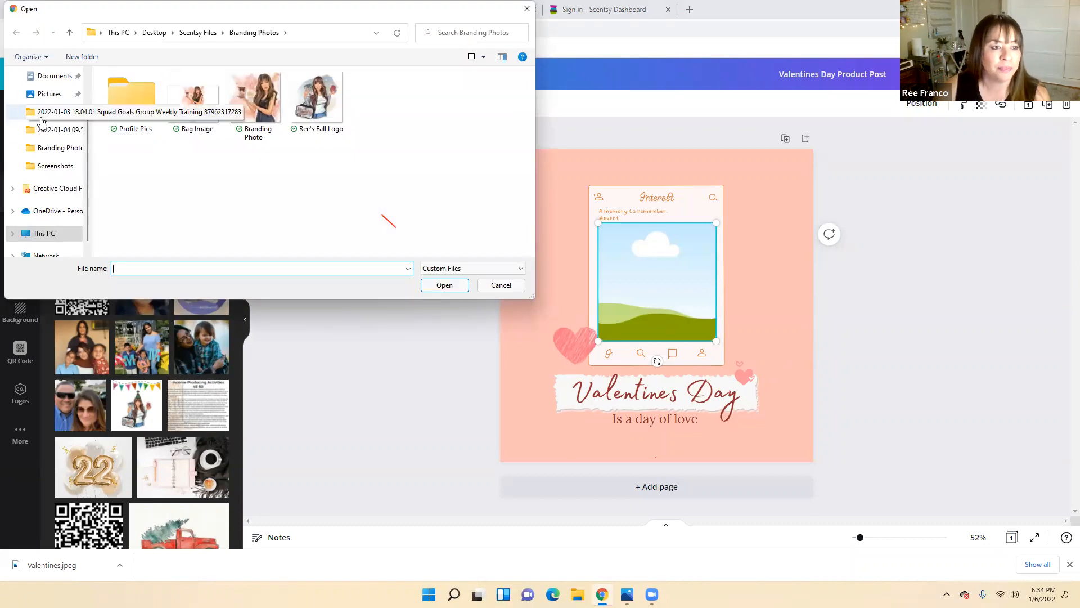
pyautogui.scroll(2, 42, 122)
pyautogui.click(50, 99)
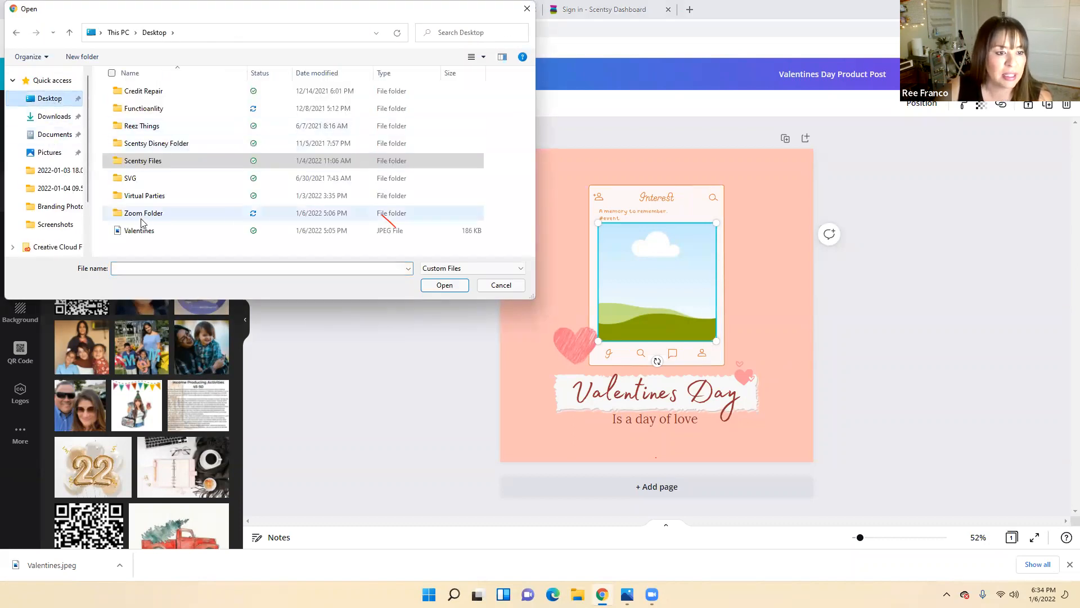
pyautogui.click(148, 230)
pyautogui.click(444, 286)
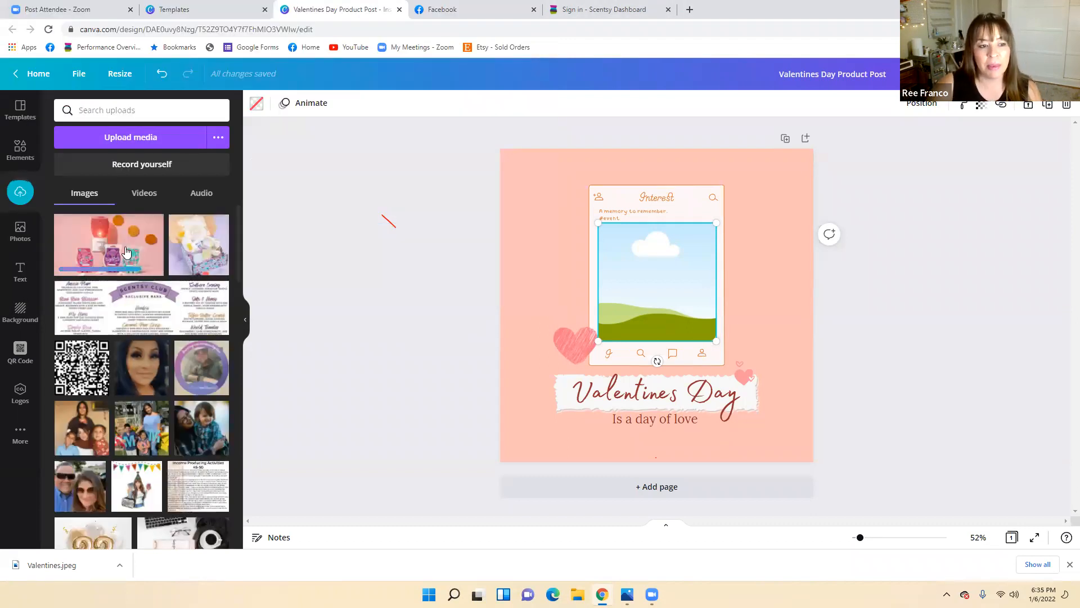
pyautogui.click(126, 252)
pyautogui.moveTo(634, 319); pyautogui.dragTo(636, 293)
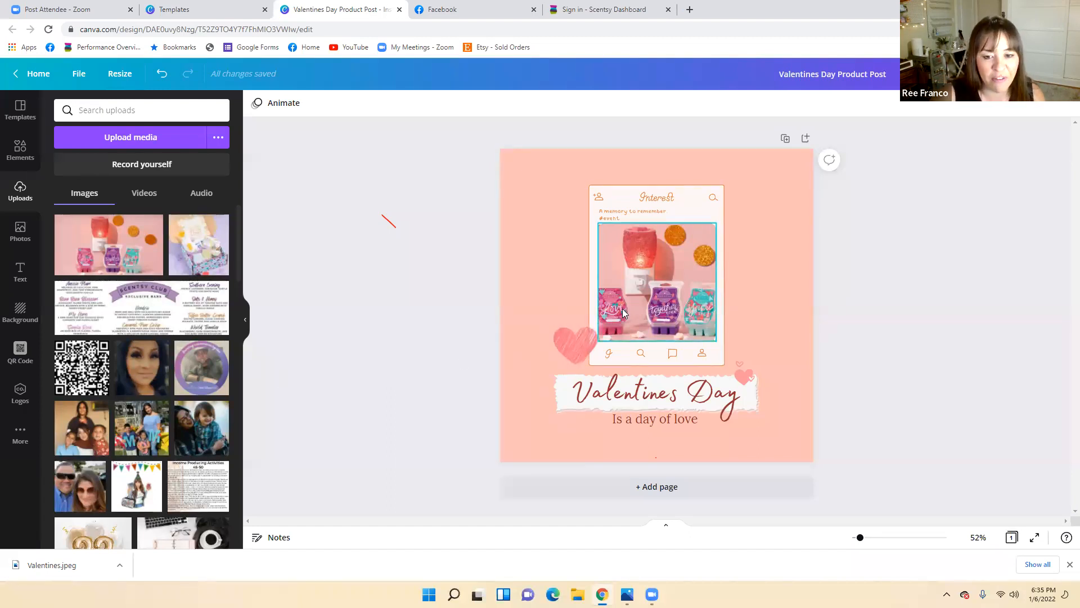
# Step: Try to edit the "Interest" heading on the post card graphic, and leave the graphic's crop mode
pyautogui.click(724, 254)
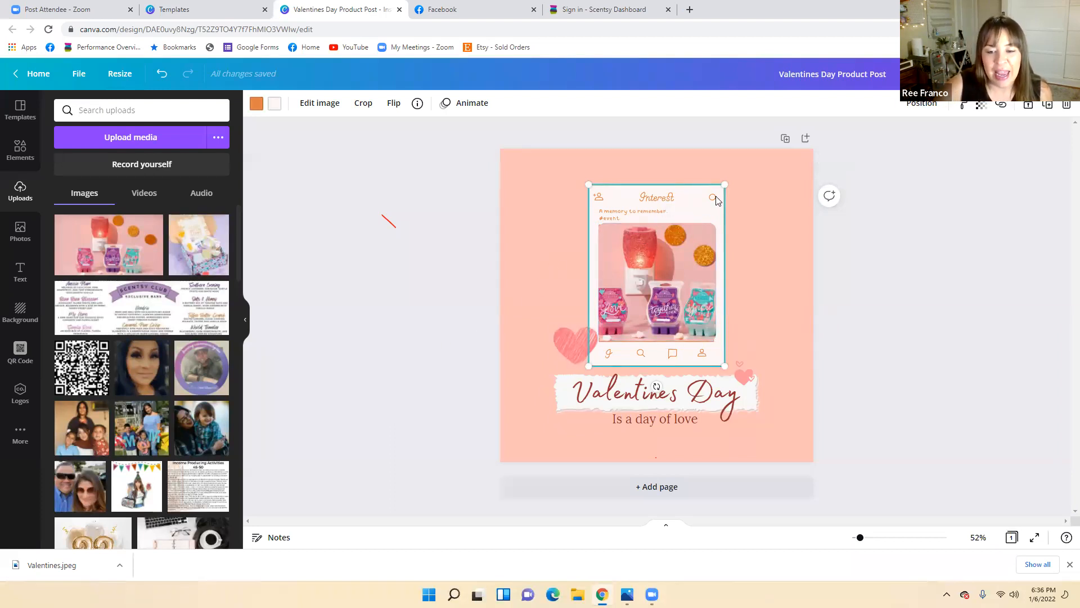
pyautogui.doubleClick(663, 195)
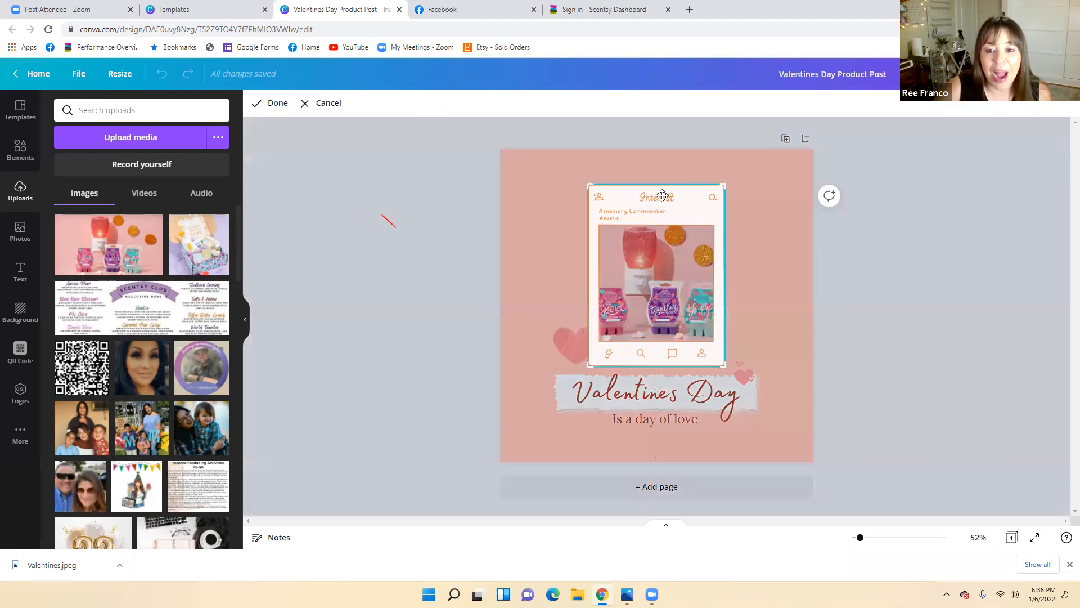
pyautogui.doubleClick(663, 197)
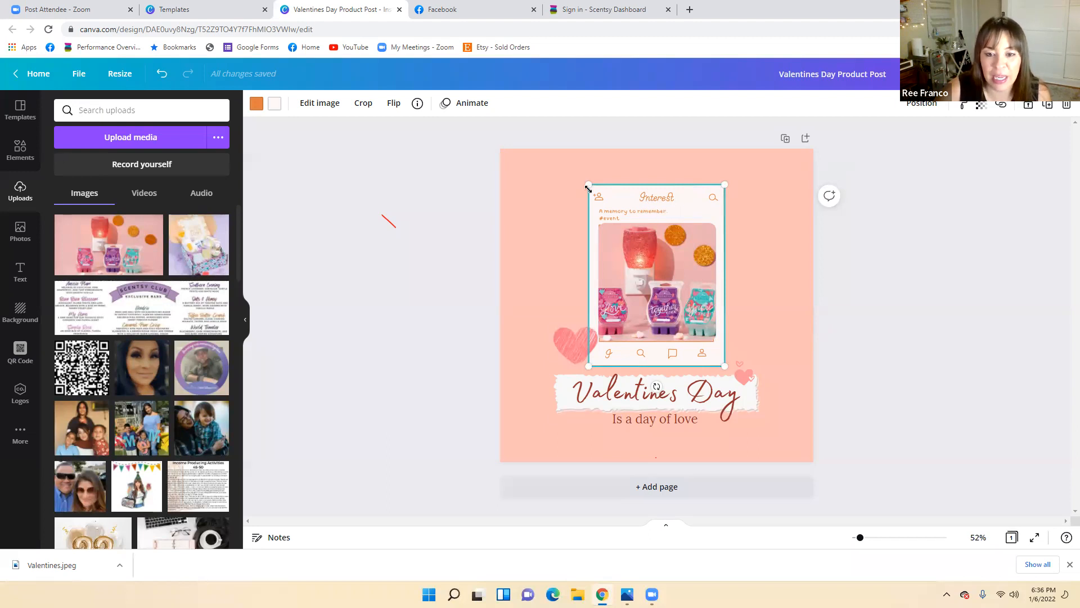
pyautogui.click(780, 285)
# Step: Recolour the large scribbled heart beside the card with the blue from the Strawberry Froth palette
pyautogui.click(561, 349)
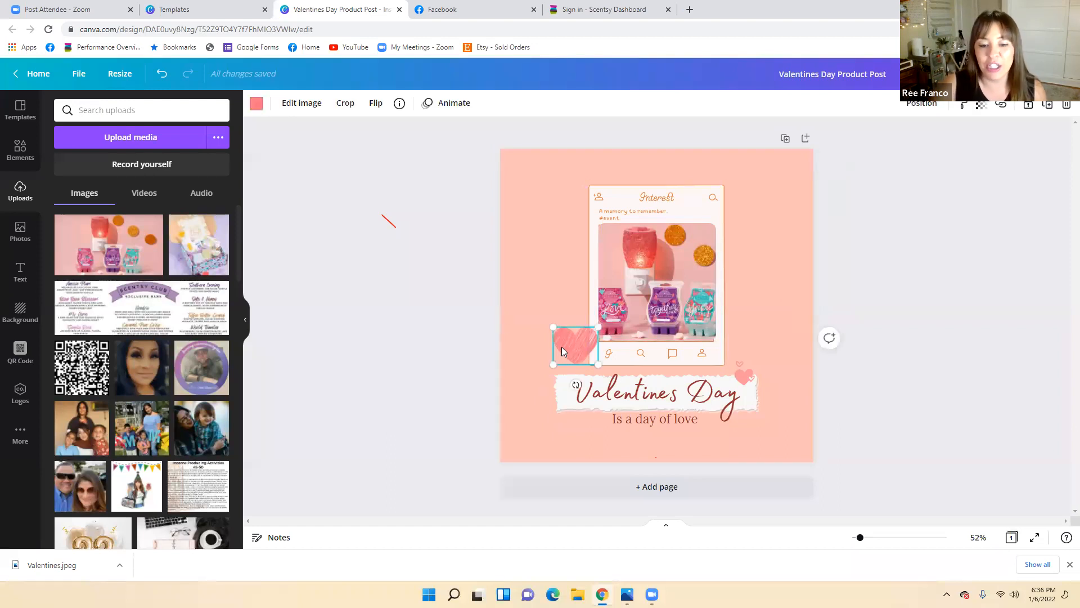
pyautogui.click(256, 103)
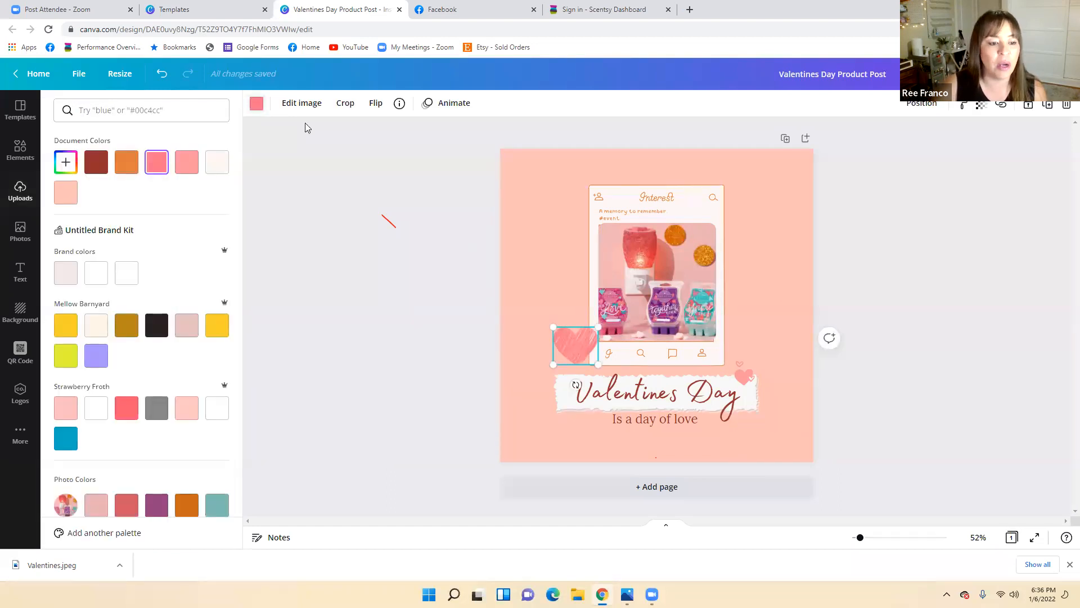
pyautogui.click(75, 443)
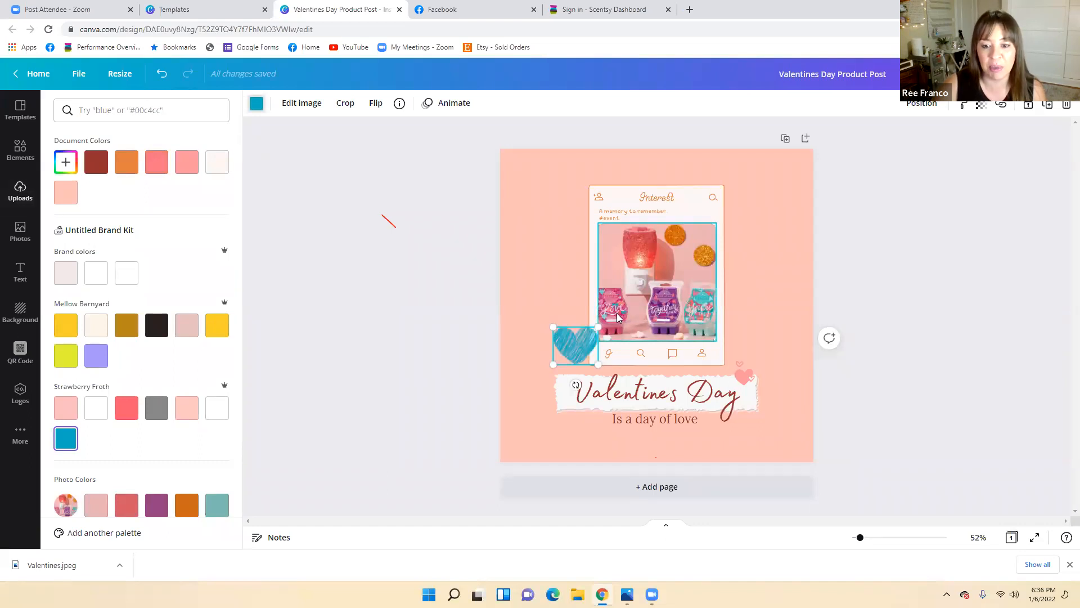
# Step: Recolour the small hearts above the end of "Valentines Day" with the purple from the Mellow Barnyard palette
pyautogui.click(749, 380)
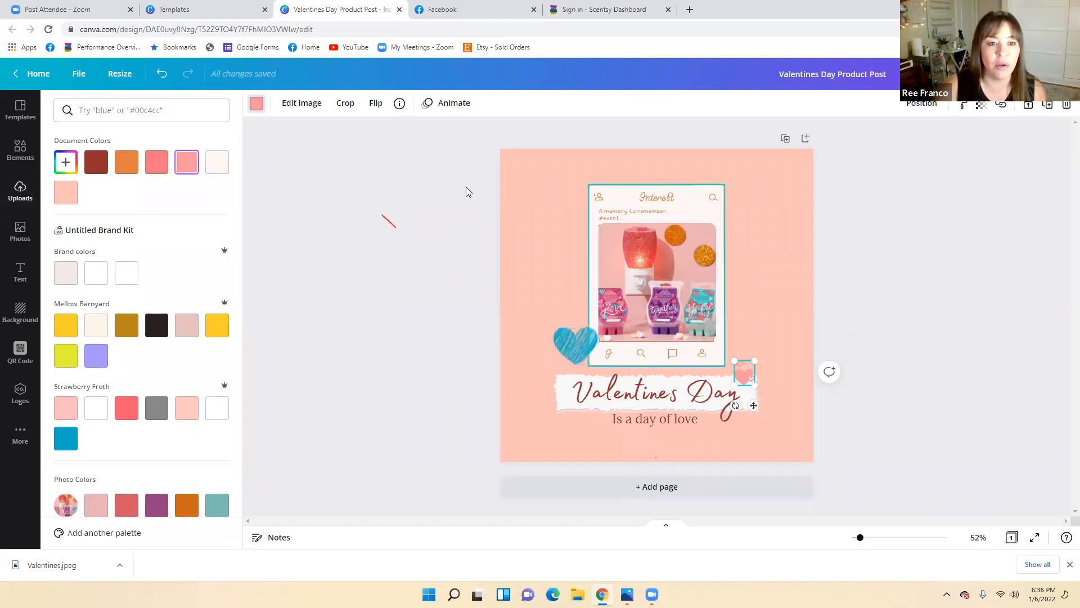
pyautogui.click(257, 103)
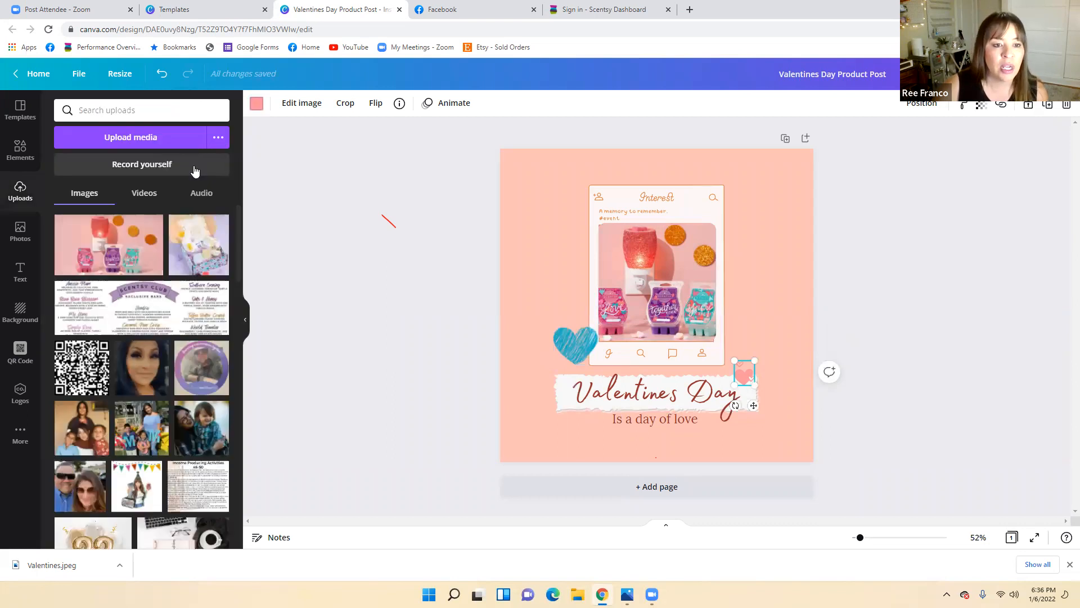
pyautogui.click(257, 110)
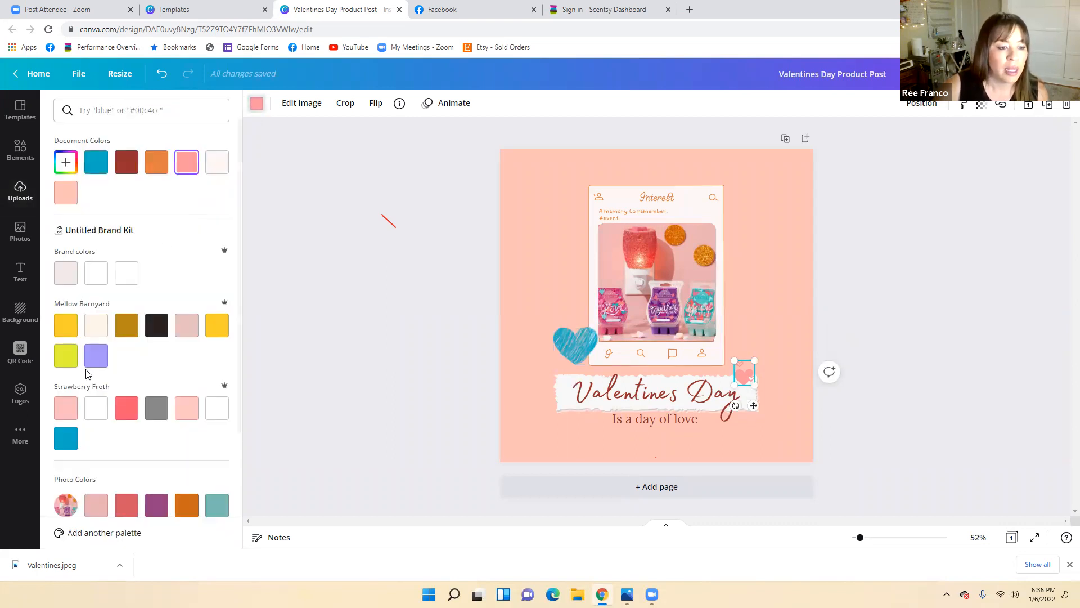
pyautogui.click(96, 356)
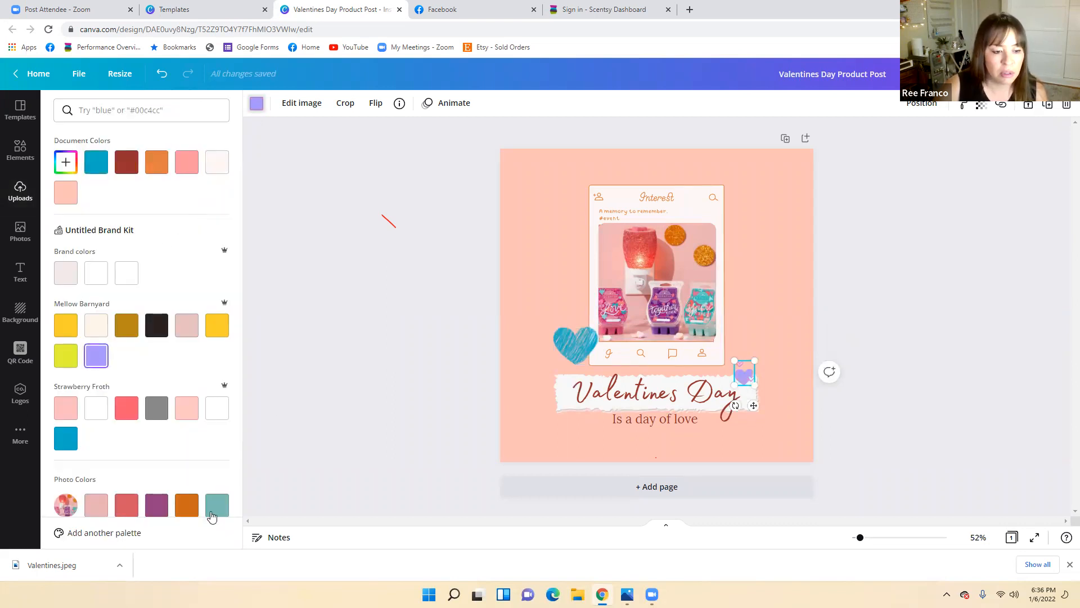
# Step: Recolour the small hearts above the end of "Valentines Day" with the dark purple from the photo colours
pyautogui.click(156, 507)
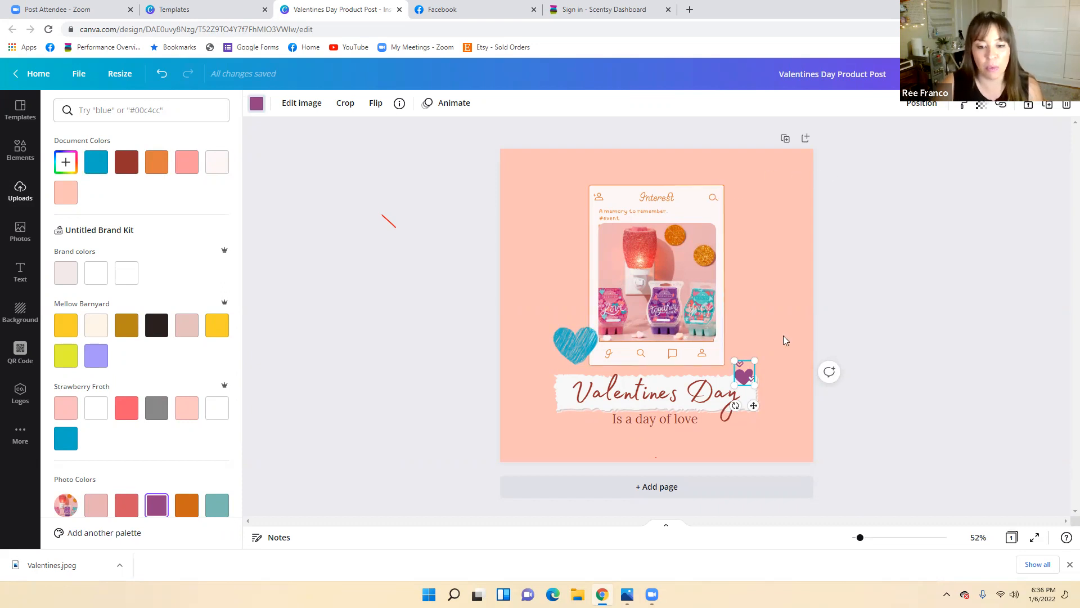
# Step: Replace the "Valentines Day" heading text with "Valentines Collection"
pyautogui.click(712, 401)
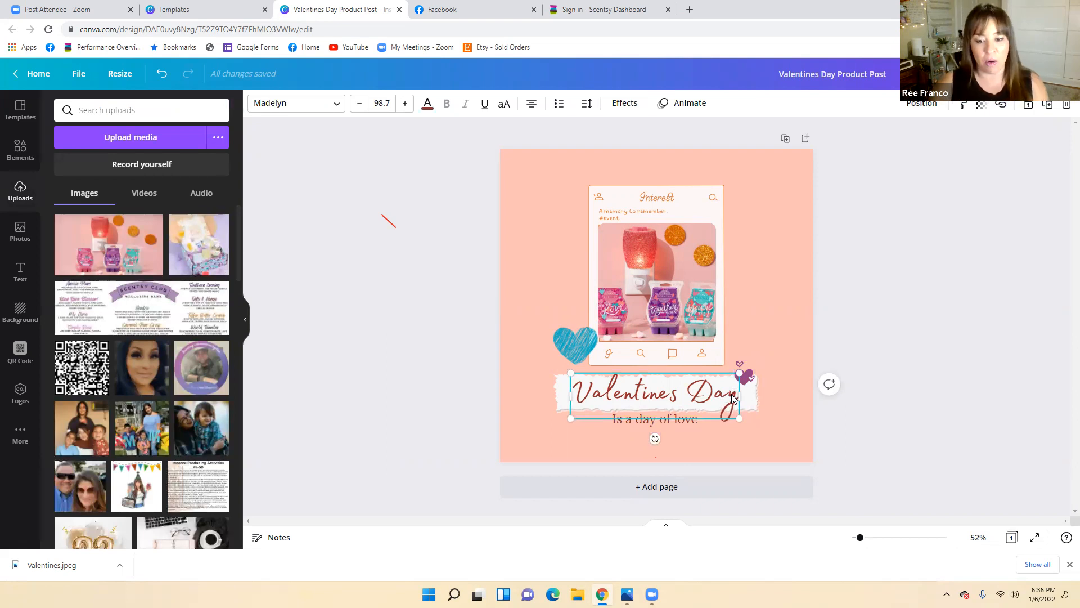
pyautogui.doubleClick(727, 394)
pyautogui.write('Valentines')
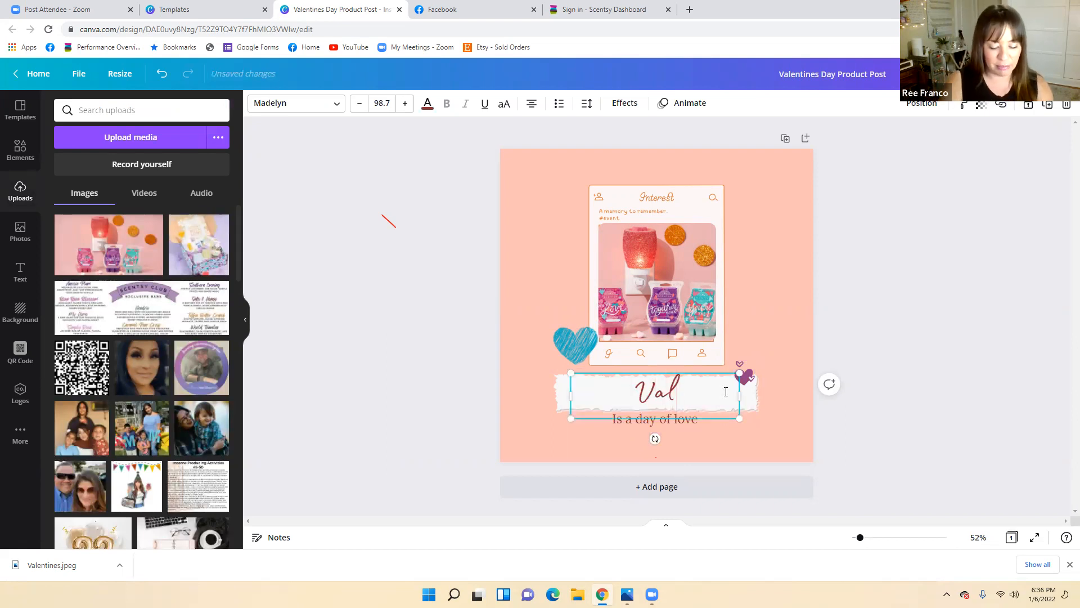
pyautogui.press('BackSpace')
pyautogui.press('BackSpace')
pyautogui.press('BackSpace')
pyautogui.write('nes Collectoip')
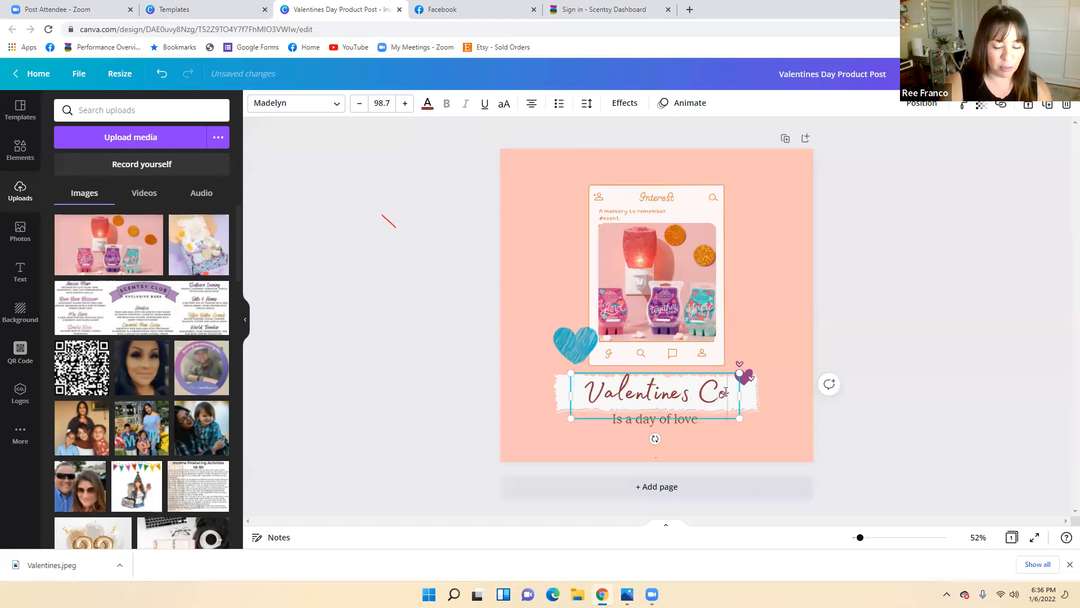
pyautogui.press('BackSpace')
pyautogui.press('BackSpace')
pyautogui.press('BackSpace')
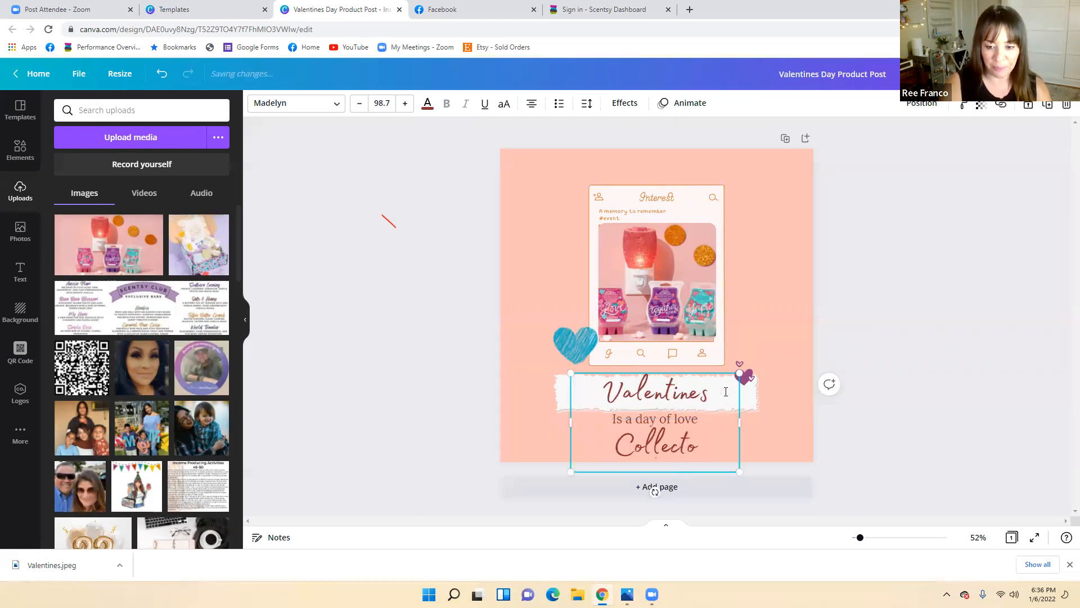
pyautogui.write('ion')
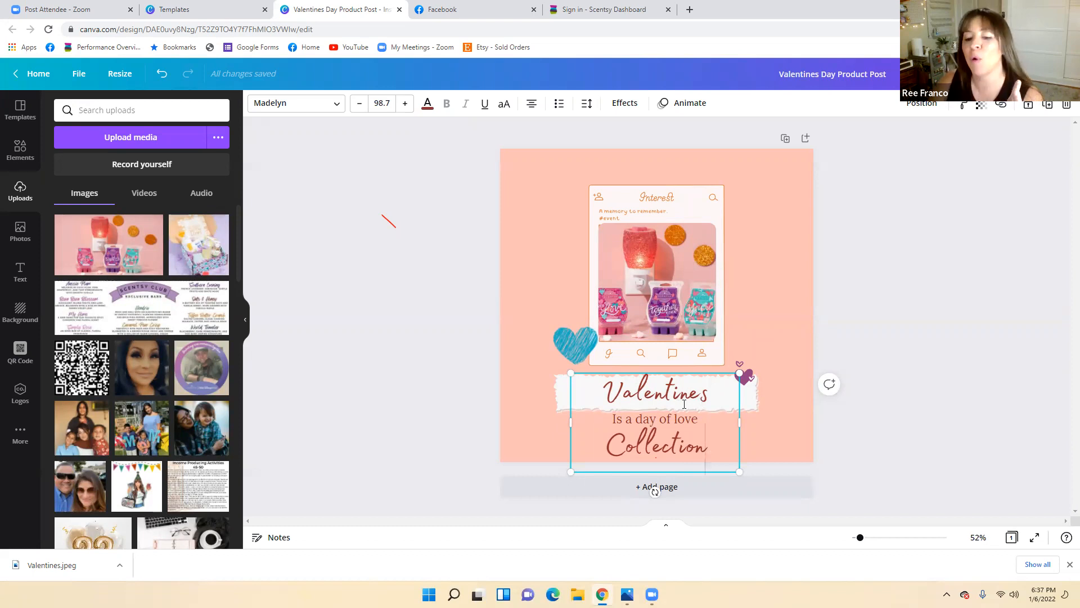
# Step: Reduce the "Valentines Collection" heading's font size to 71.7 so it fits on one line
pyautogui.click(791, 412)
pyautogui.click(695, 428)
pyautogui.click(360, 103)
pyautogui.click(360, 103)
pyautogui.click(360, 104)
pyautogui.click(360, 103)
pyautogui.click(360, 103)
pyautogui.click(360, 103)
pyautogui.click(360, 104)
pyautogui.click(360, 103)
pyautogui.click(360, 103)
pyautogui.click(360, 103)
pyautogui.click(361, 103)
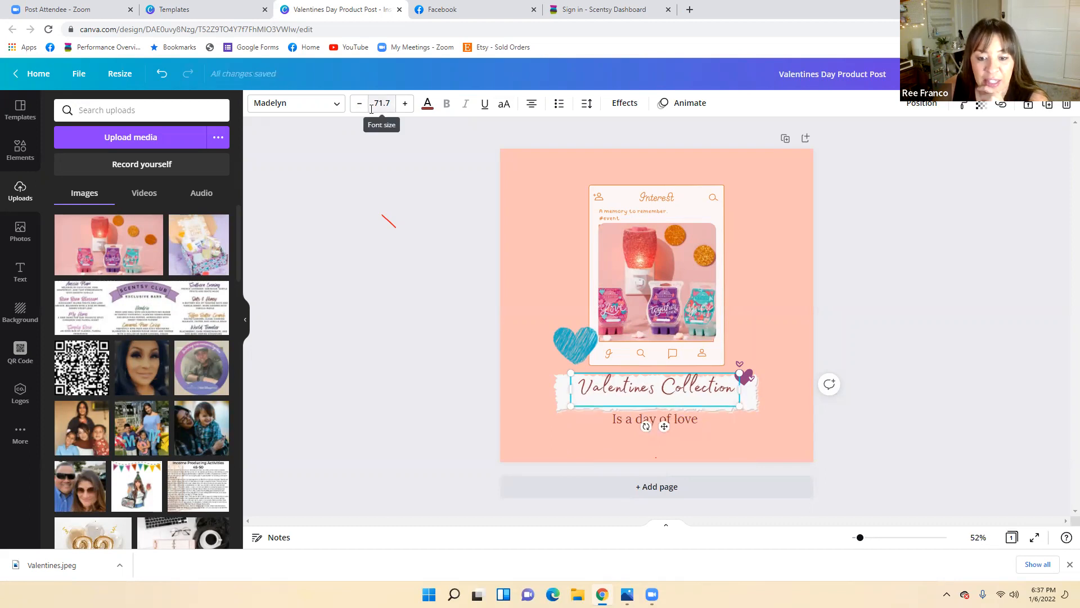
# Step: Nudge the "Valentines Collection" heading down until it is vertically centred on the white brush strip
pyautogui.click(736, 436)
pyautogui.click(696, 394)
pyautogui.press('Down')
pyautogui.press('Down')
pyautogui.press('Down')
pyautogui.press('Down')
pyautogui.press('Down')
pyautogui.press('Down')
pyautogui.press('Down')
pyautogui.press('Down')
pyautogui.press('Down')
pyautogui.press('Down')
pyautogui.press('Down')
pyautogui.press('Down')
pyautogui.press('Down')
pyautogui.press('Down')
pyautogui.press('Down')
pyautogui.press('Down')
pyautogui.press('Down')
pyautogui.press('Down')
pyautogui.press('Down')
pyautogui.press('Down')
pyautogui.press('Down')
pyautogui.press('Down')
pyautogui.press('Down')
pyautogui.press('Down')
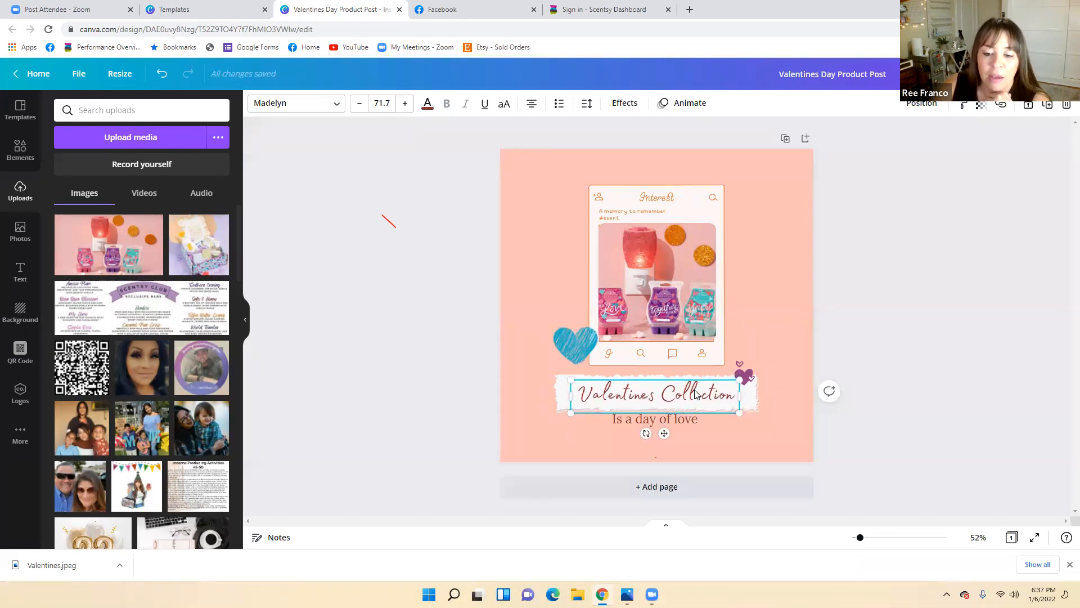
pyautogui.click(758, 431)
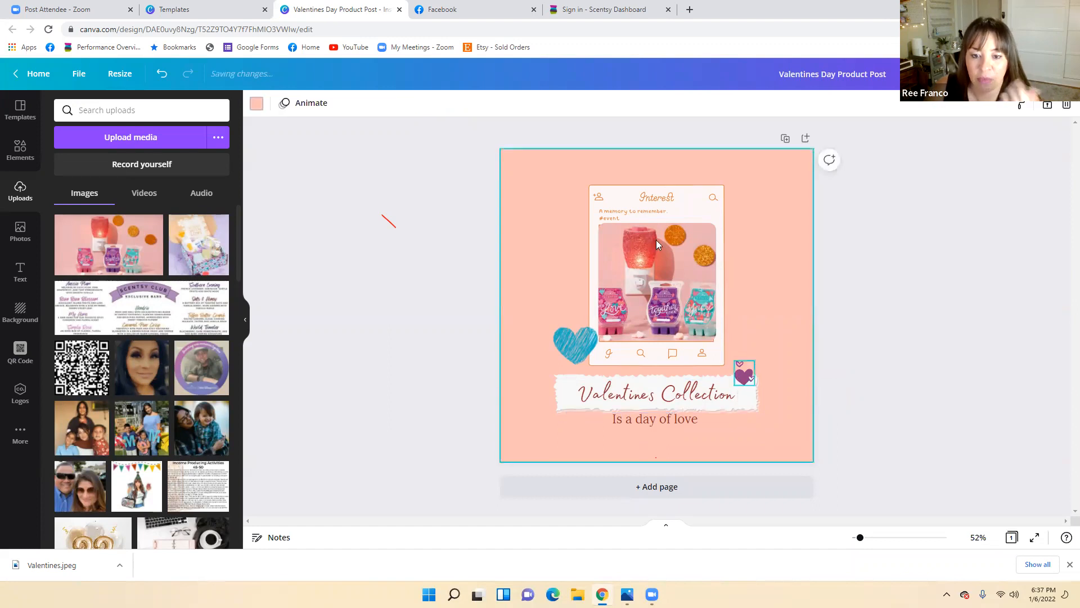
# Step: Replace the "Is a day of love" subtitle with "Galentines Gifts at your finger tips!"
pyautogui.click(679, 423)
pyautogui.click(679, 420)
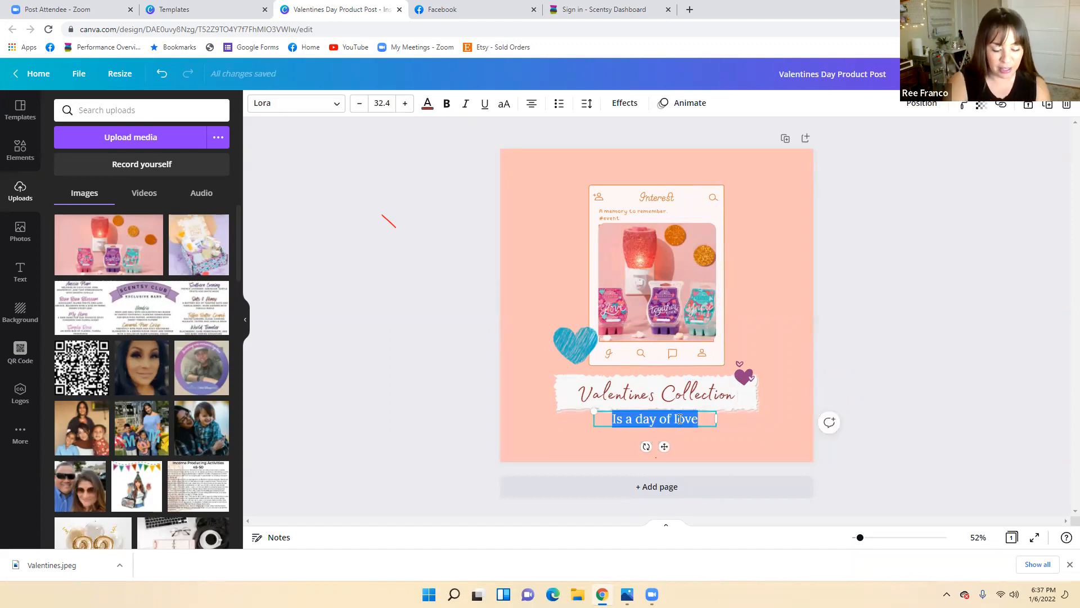
pyautogui.write('Gaelen')
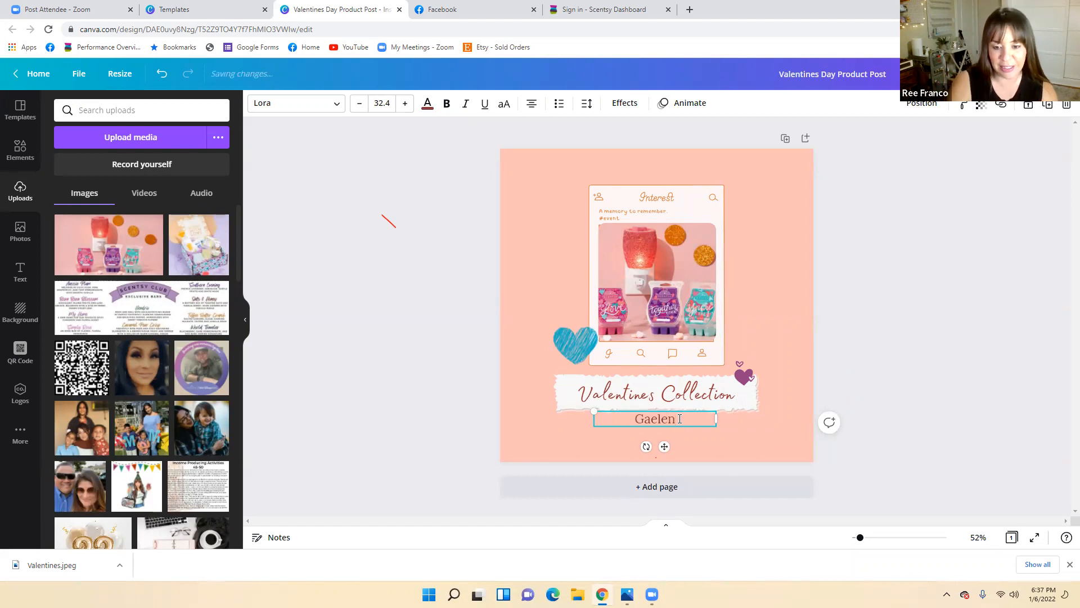
pyautogui.press('BackSpace')
pyautogui.press('BackSpace')
pyautogui.press('BackSpace')
pyautogui.write('lentines')
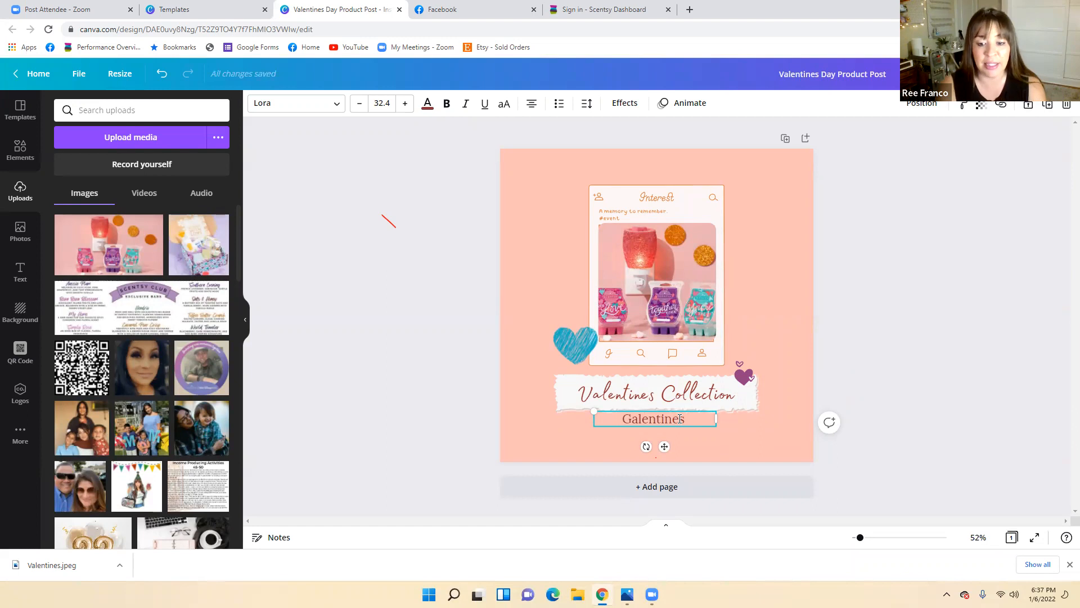
pyautogui.write(' Gift')
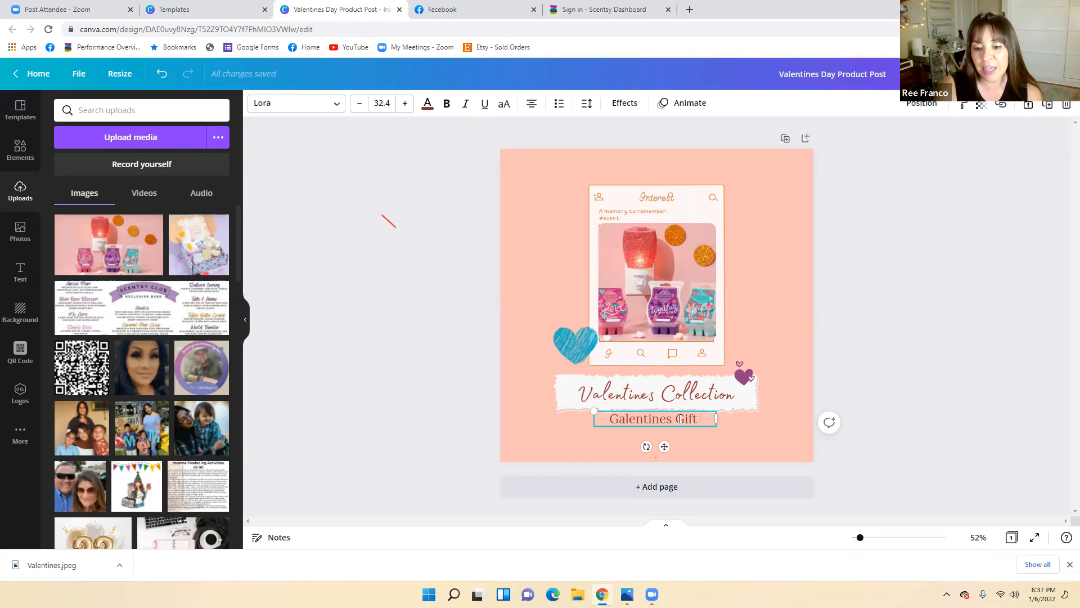
pyautogui.write('s')
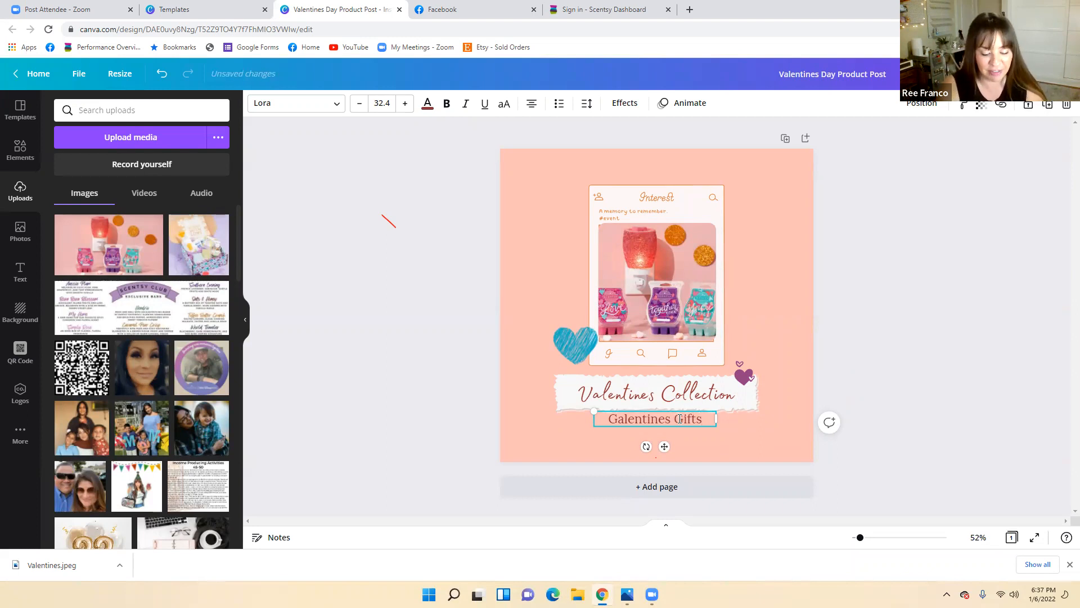
pyautogui.write(' at your frognter')
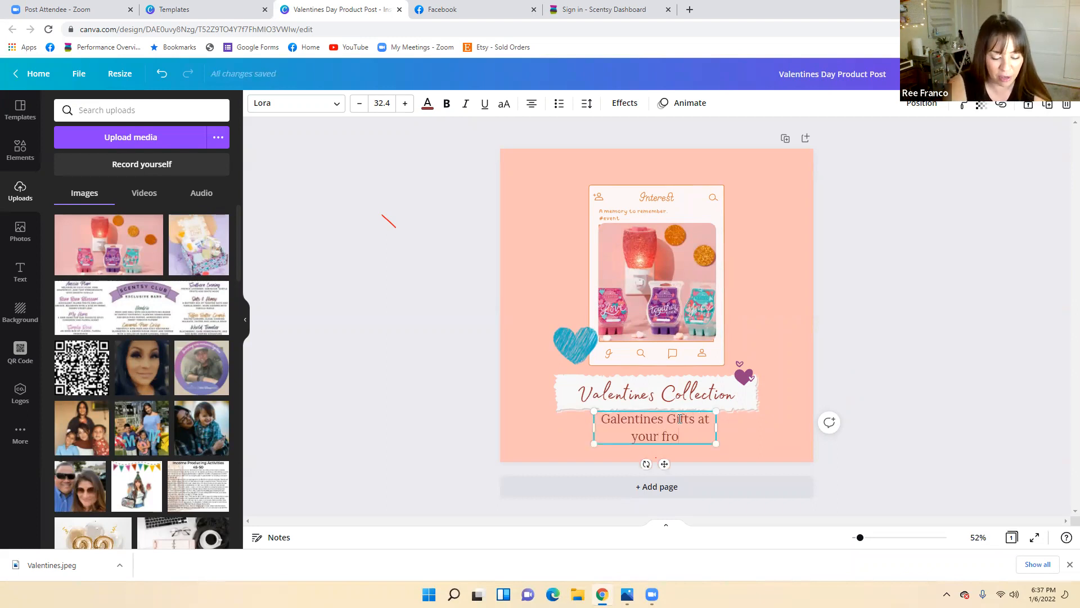
pyautogui.press('BackSpace')
pyautogui.press('BackSpace')
pyautogui.press('BackSpace')
pyautogui.press('BackSpace')
pyautogui.press('BackSpace')
pyautogui.press('BackSpace')
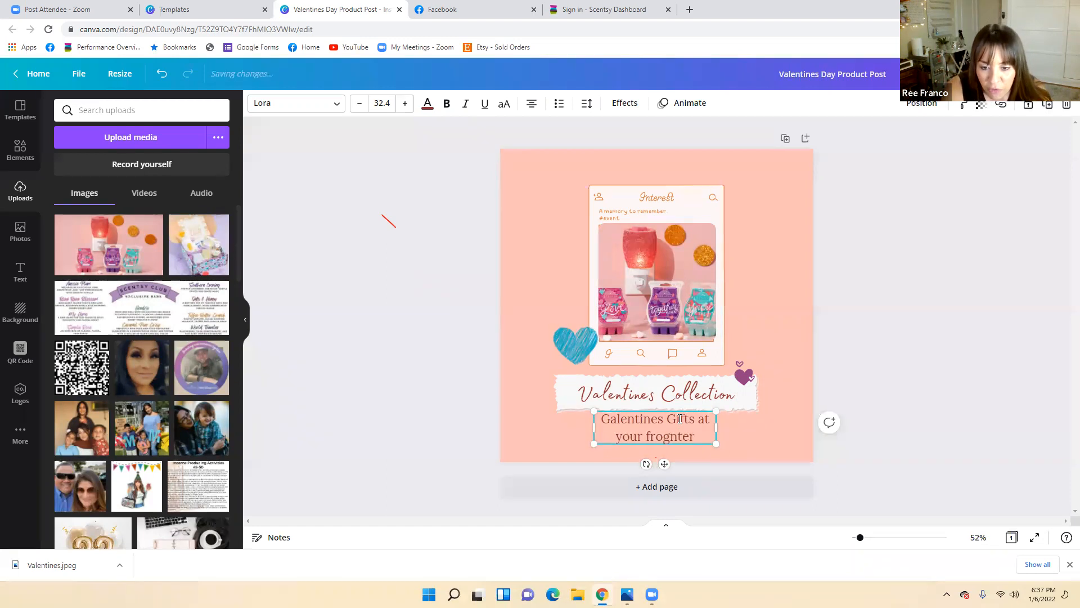
pyautogui.press('BackSpace')
pyautogui.write('inger tips')
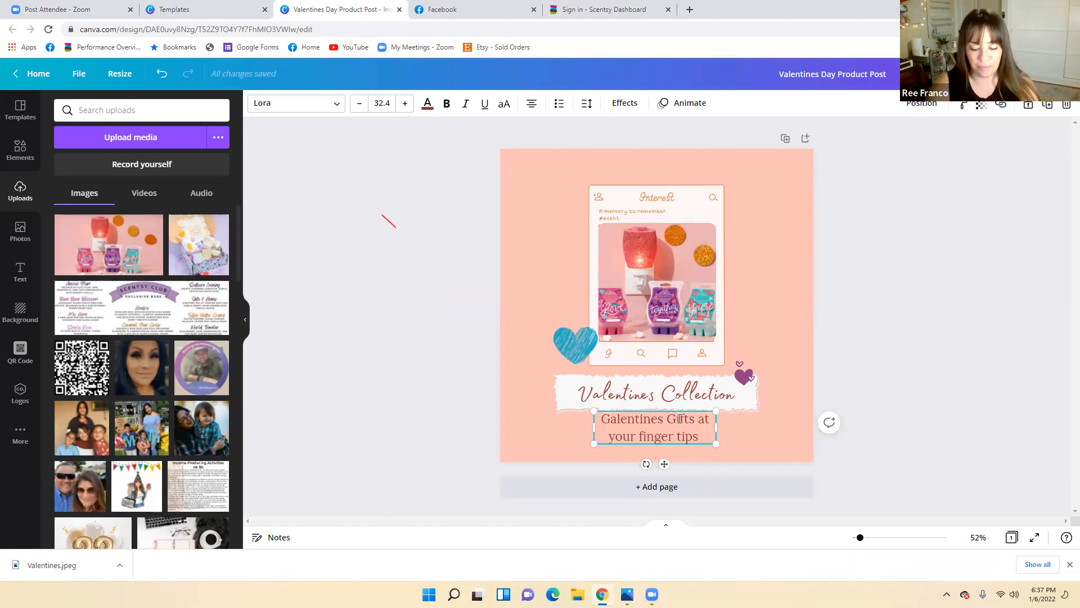
pyautogui.press('BackSpace')
pyautogui.write('!')
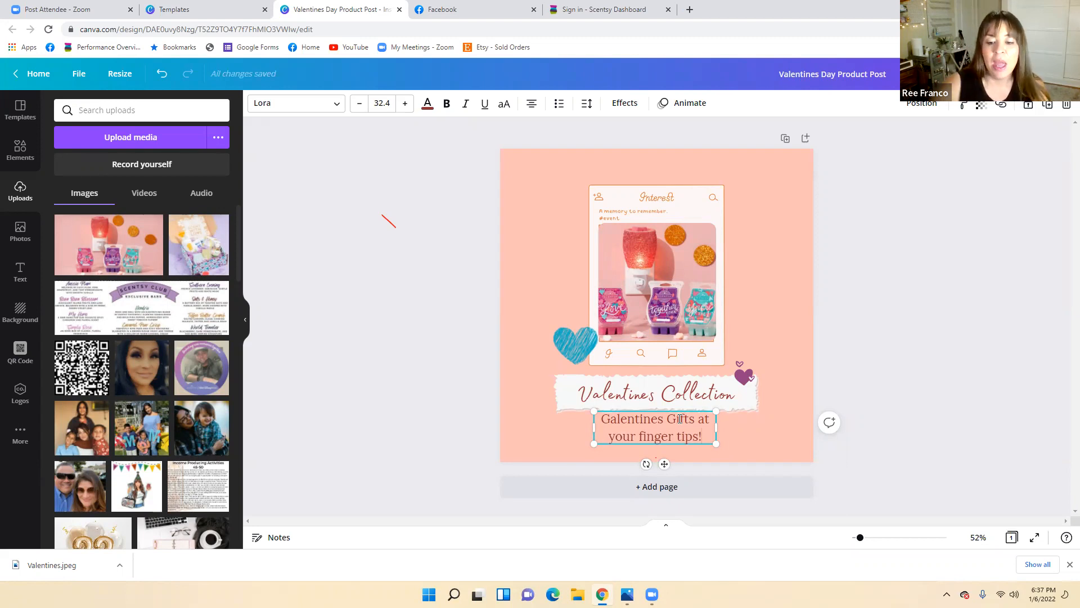
pyautogui.click(765, 215)
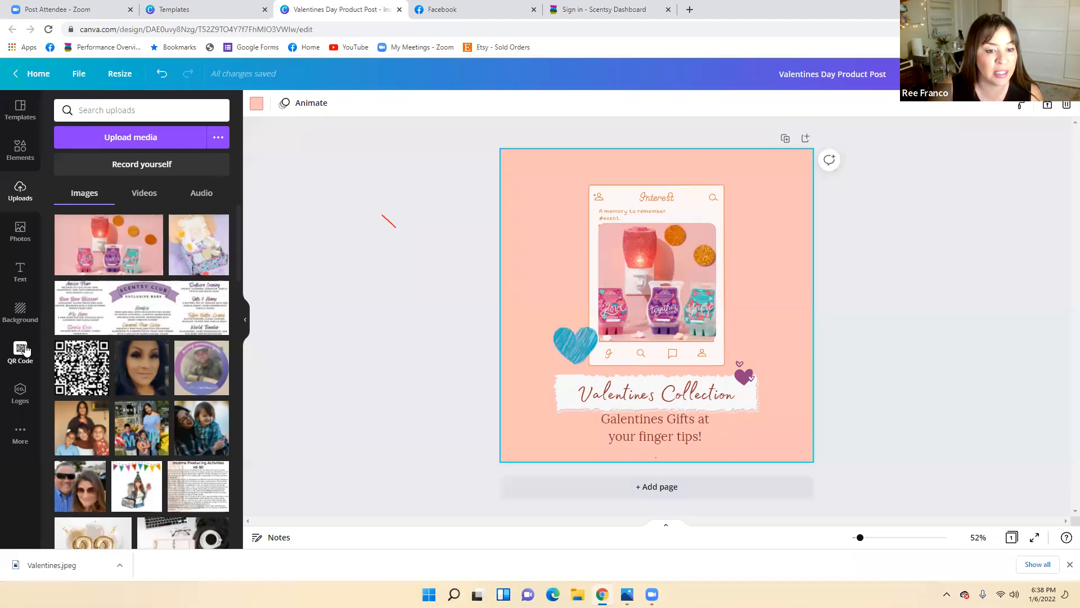
# Step: Open the QR code generator, and load the consultant's personal Scentsy store website in a new browser tab
pyautogui.click(22, 349)
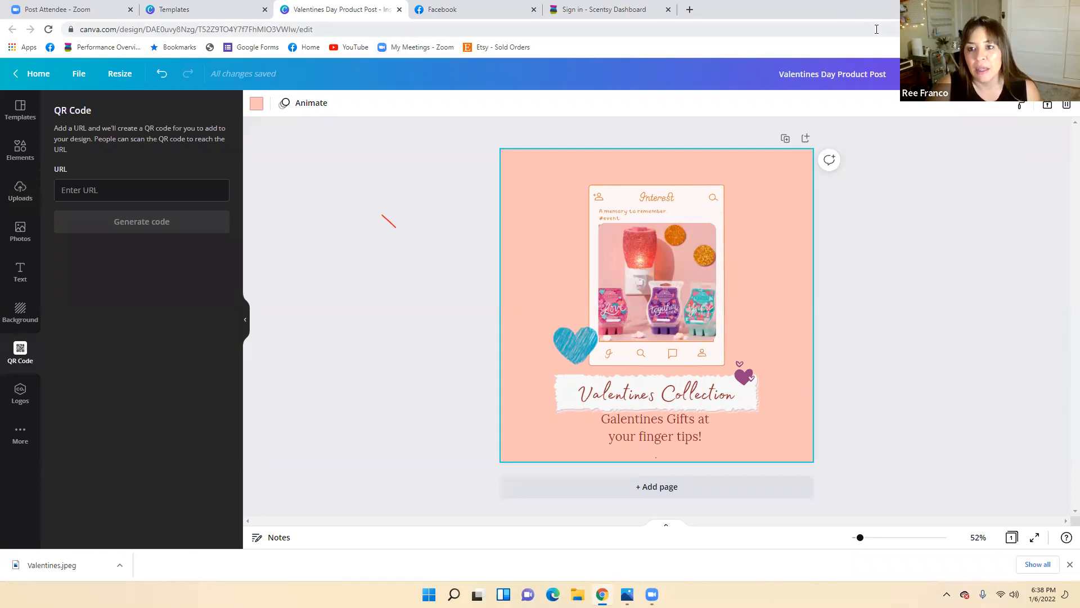
pyautogui.click(818, 34)
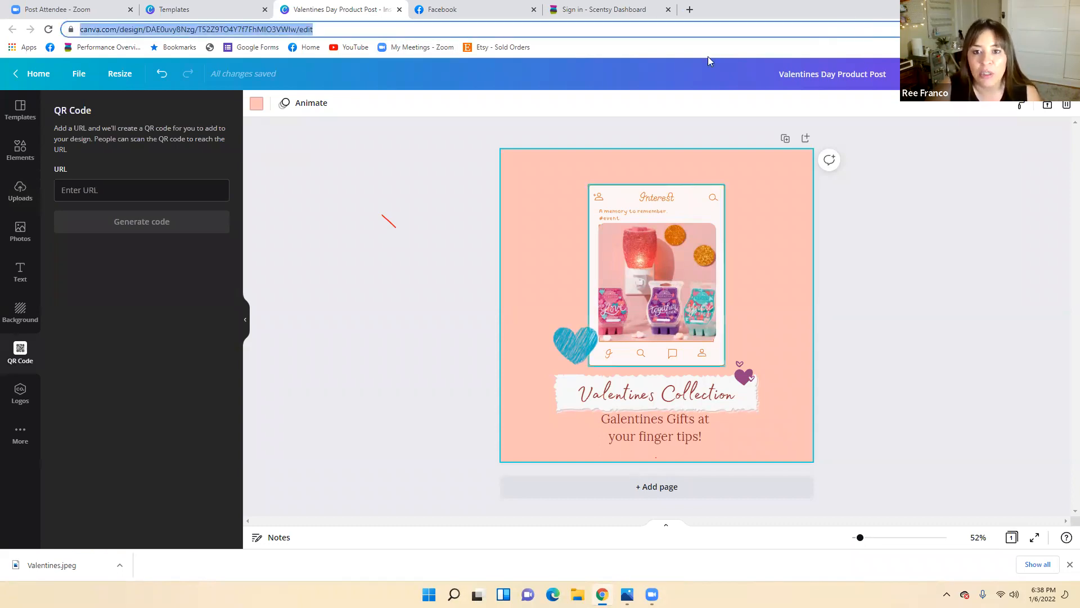
pyautogui.click(690, 9)
pyautogui.click(680, 29)
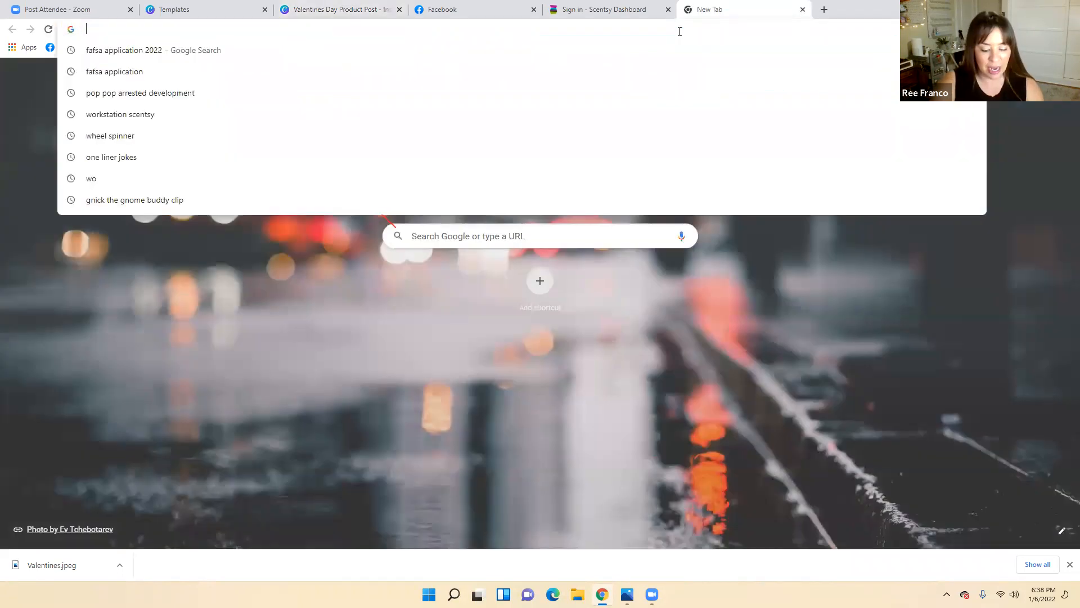
pyautogui.write('wo')
pyautogui.press('Return')
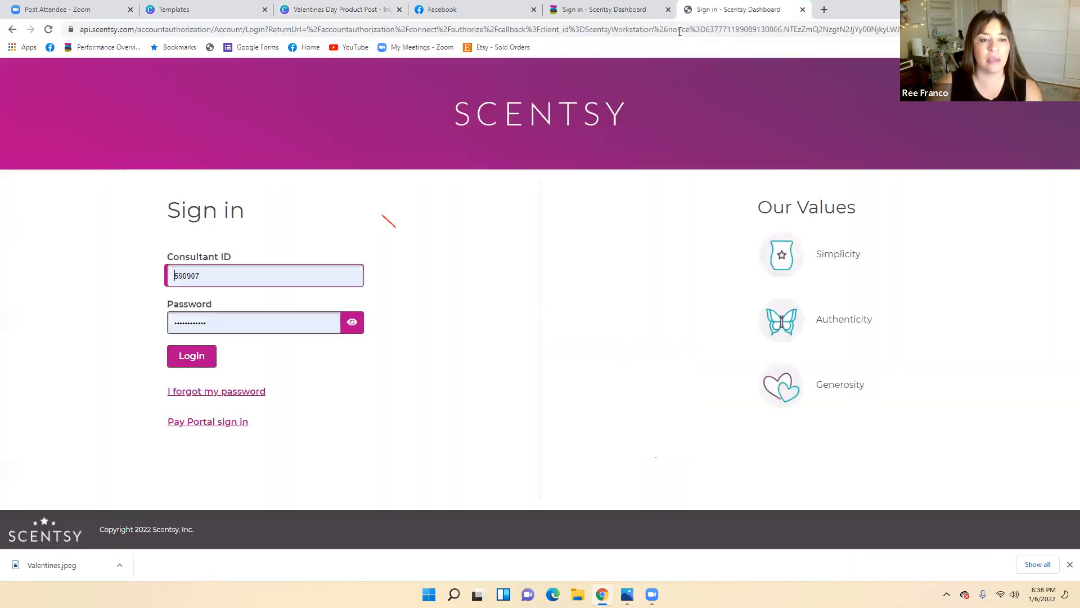
pyautogui.click(728, 33)
pyautogui.write('rhiannafranco.scentsy.us')
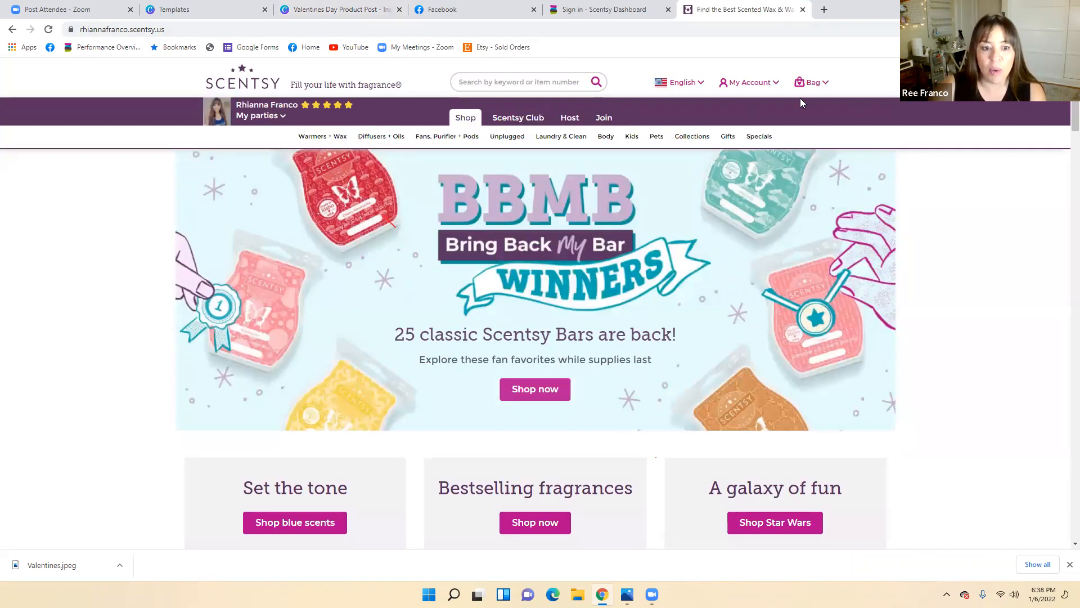
# Step: Open the store's Collections page and copy its web address
pyautogui.moveTo(703, 138)
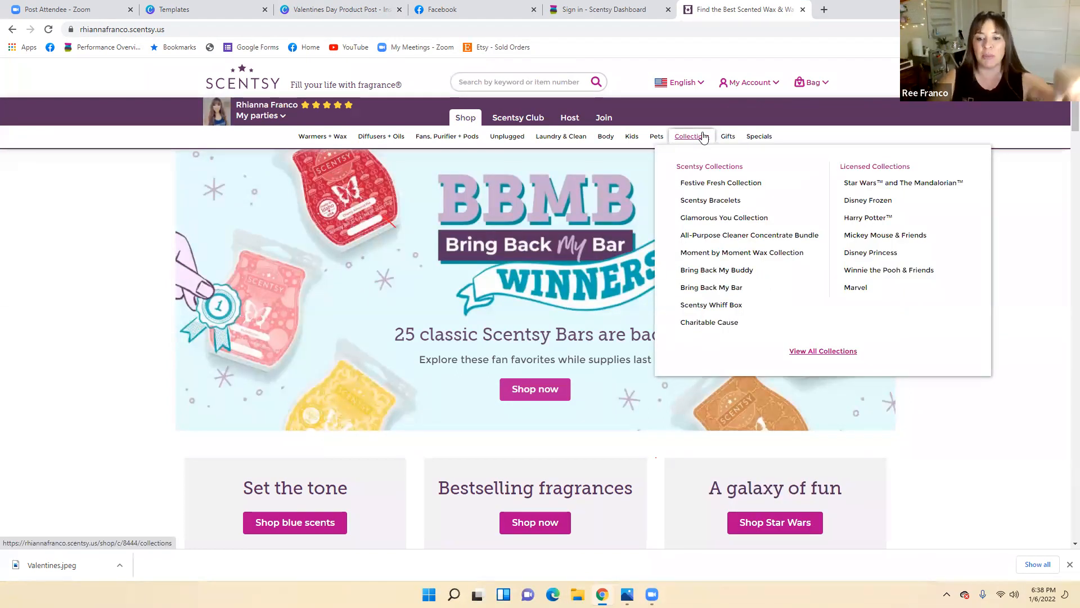
pyautogui.click(703, 137)
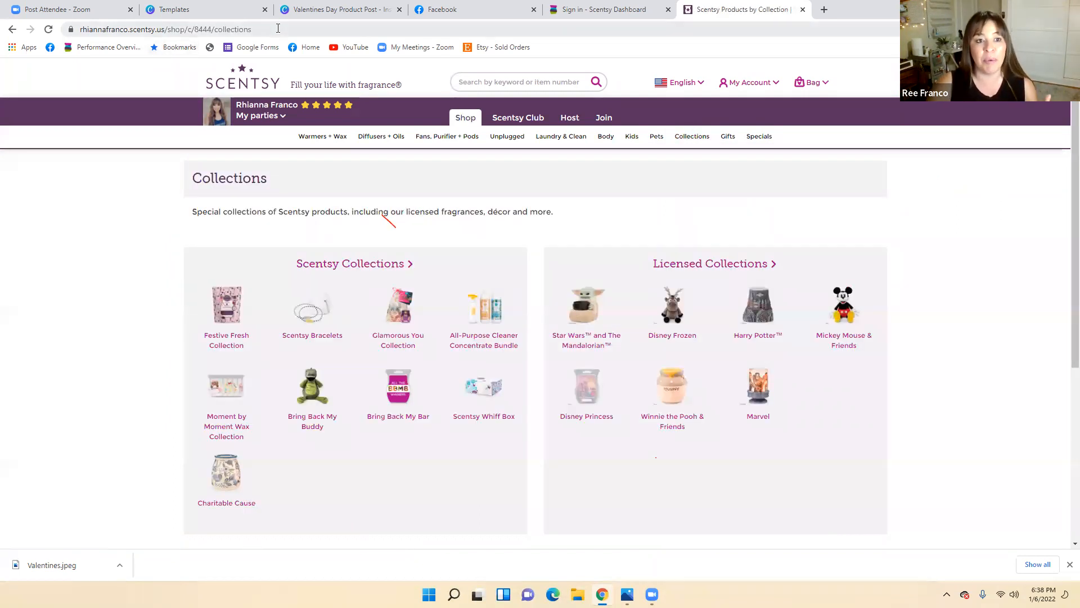
pyautogui.moveTo(277, 30); pyautogui.dragTo(72, 32)
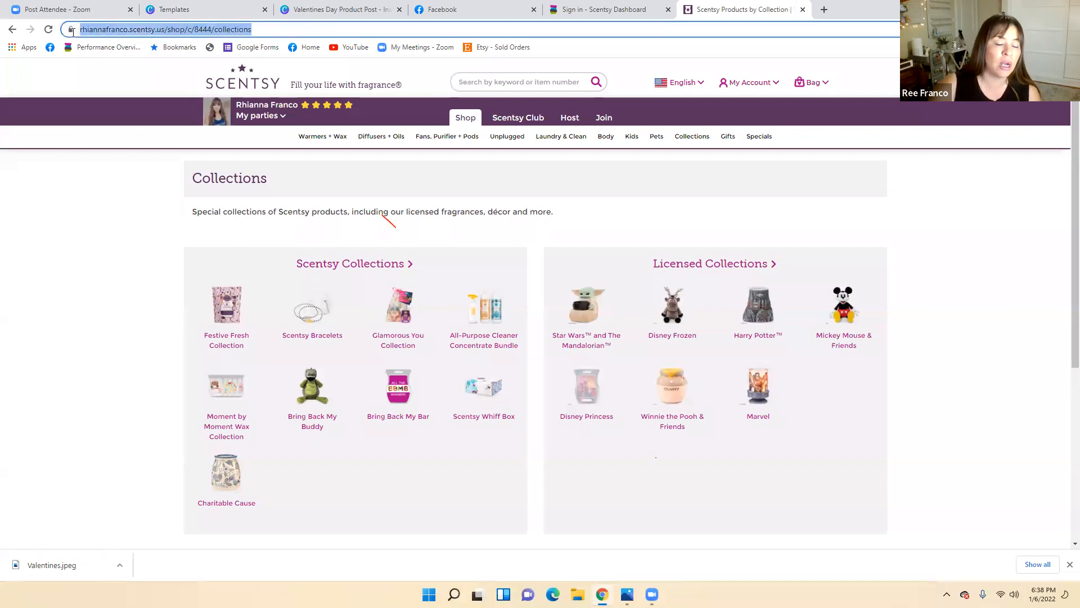
pyautogui.rightClick(137, 31)
pyautogui.click(160, 94)
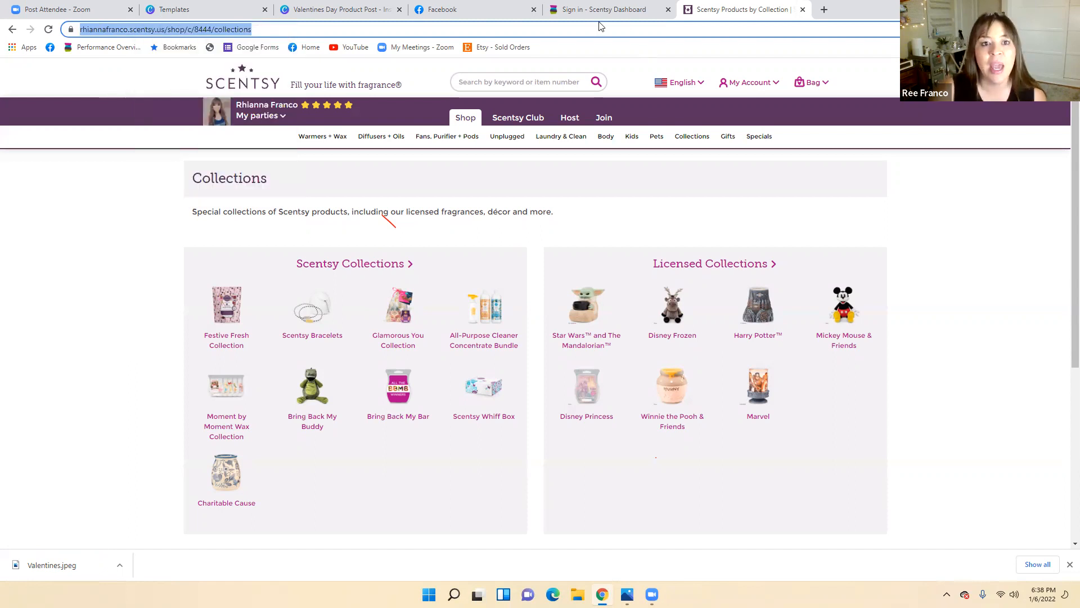
# Step: Back in the Canva design, generate a QR code from the copied Collections link and place it small in the post's upper-right corner
pyautogui.click(291, 11)
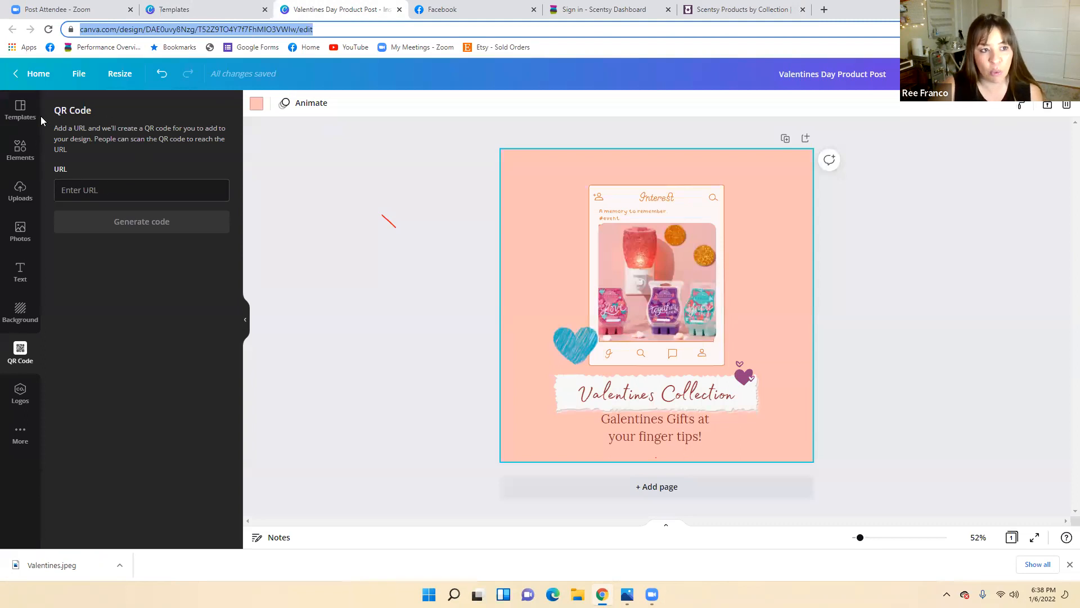
pyautogui.click(105, 191)
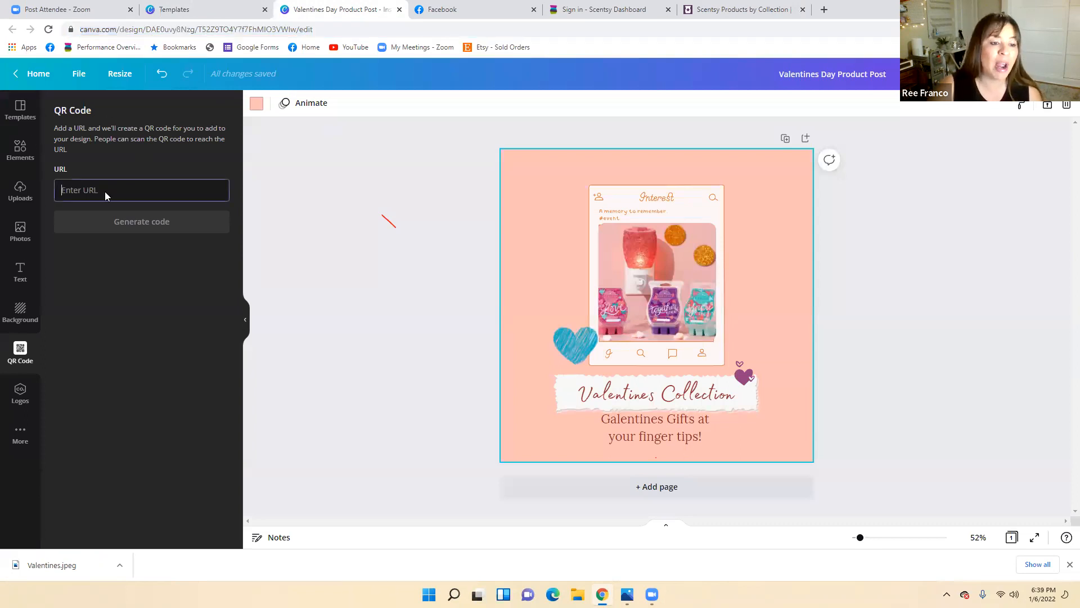
pyautogui.hotkey('ctrl', 'v')
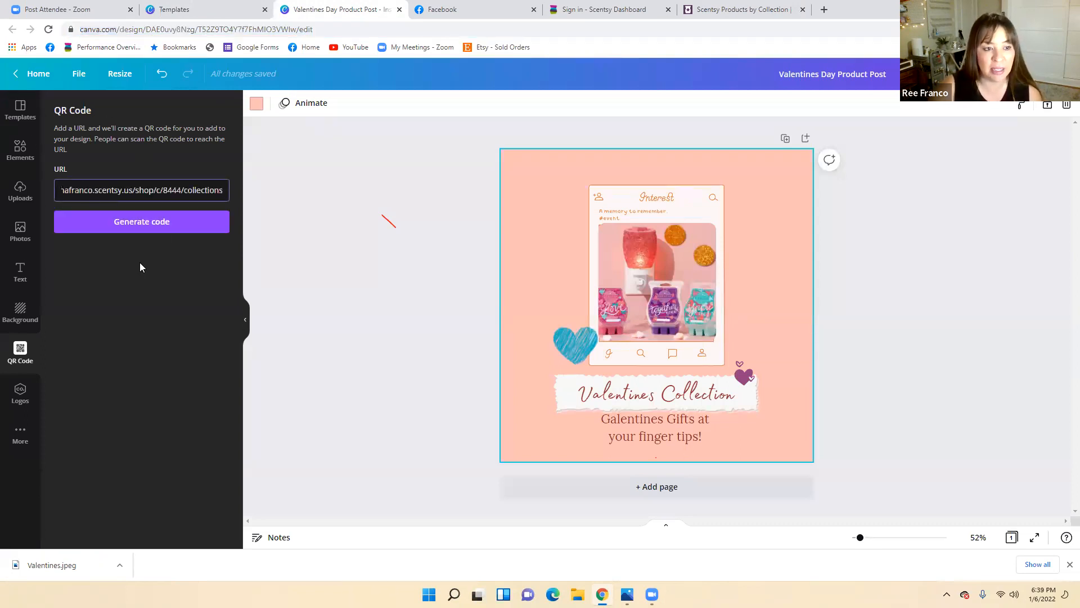
pyautogui.click(167, 224)
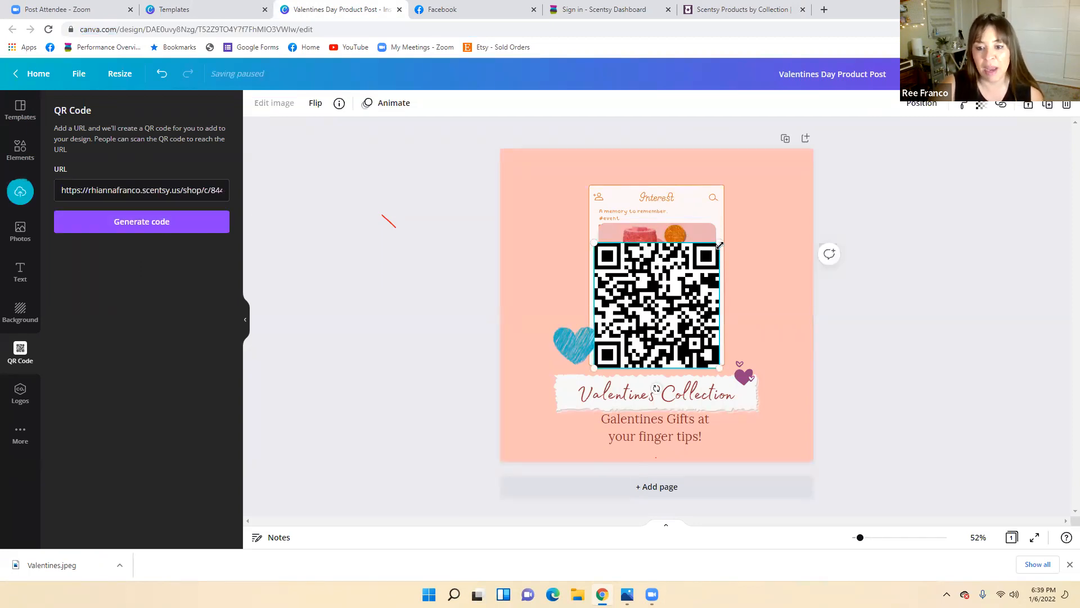
pyautogui.moveTo(720, 244); pyautogui.dragTo(784, 203)
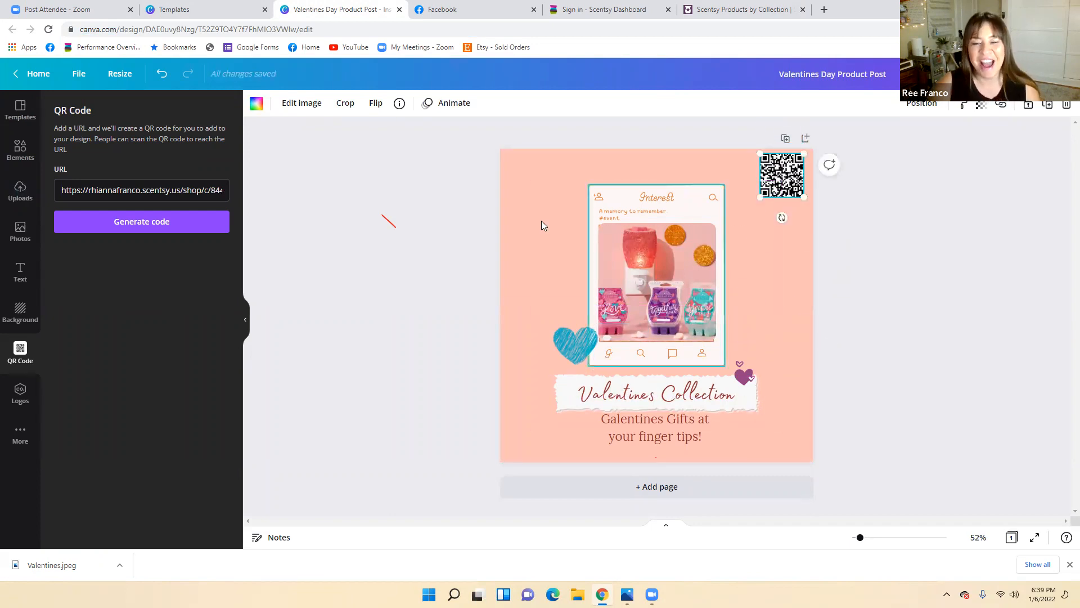
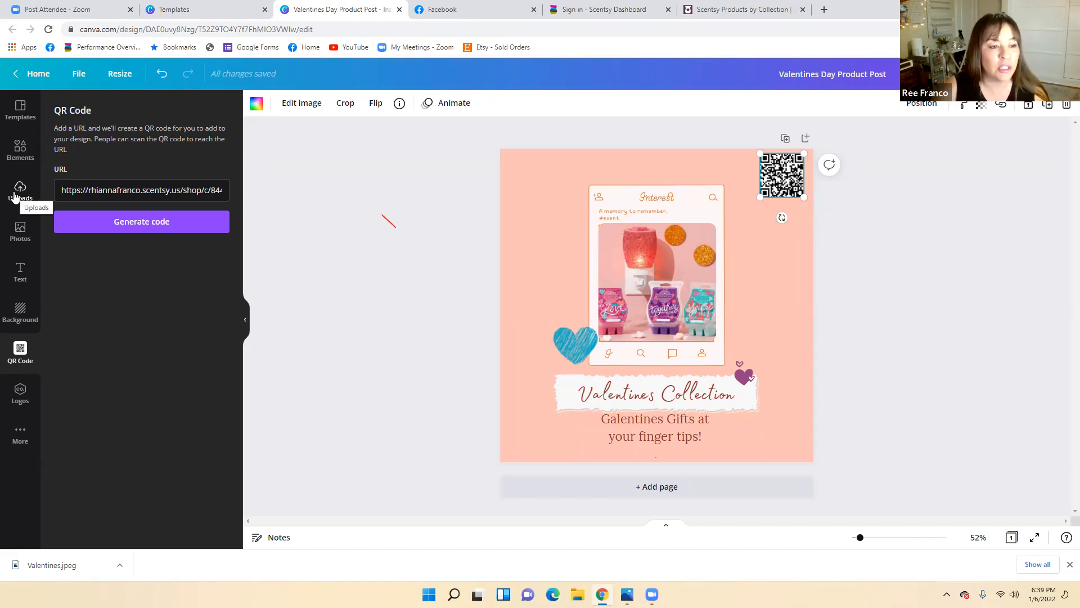
# Step: Add a subheading reading "Scan to Order!" beneath the QR code, widened to fit on one line and centred under the code
pyautogui.click(16, 272)
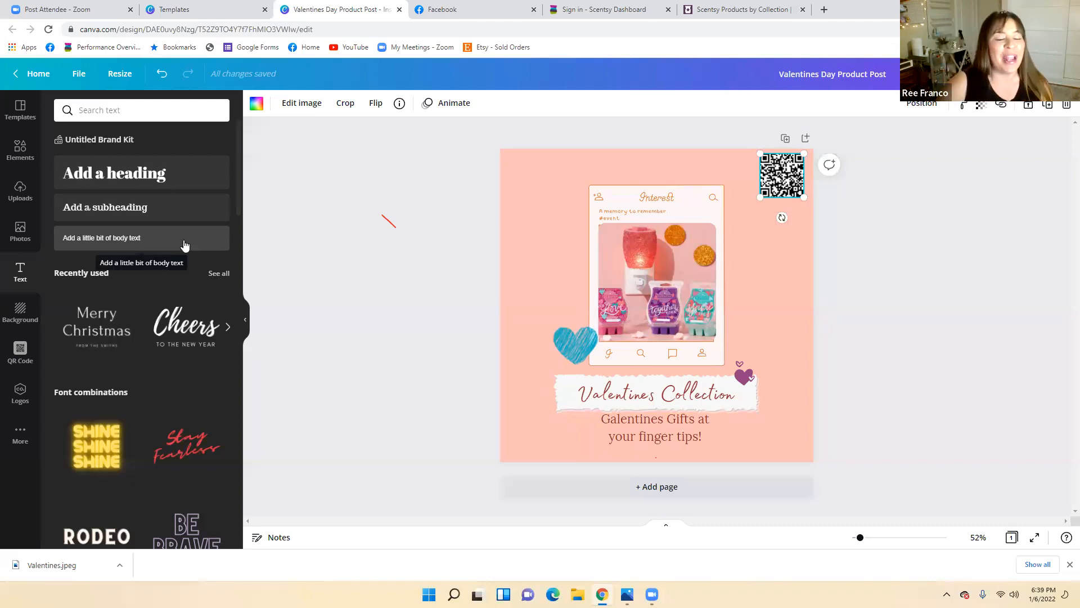
pyautogui.click(111, 208)
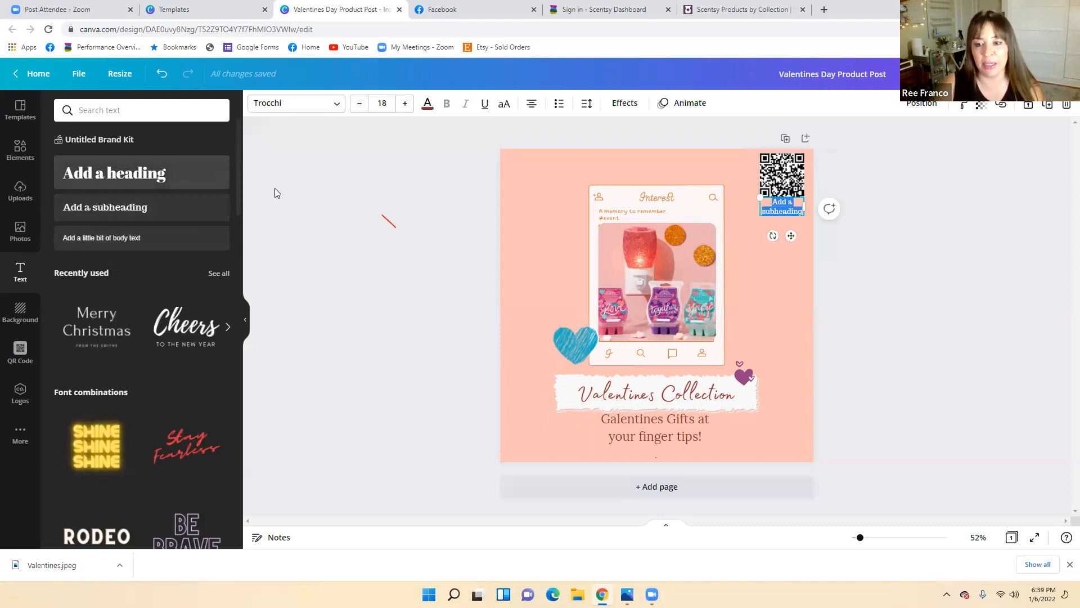
pyautogui.doubleClick(796, 209)
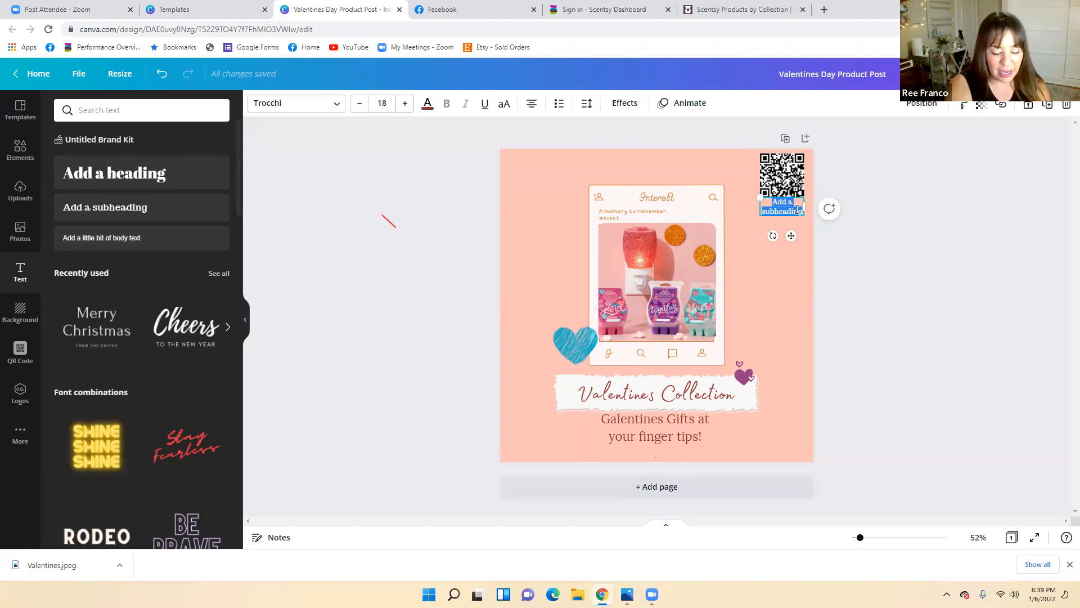
pyautogui.write('Scan to Order!')
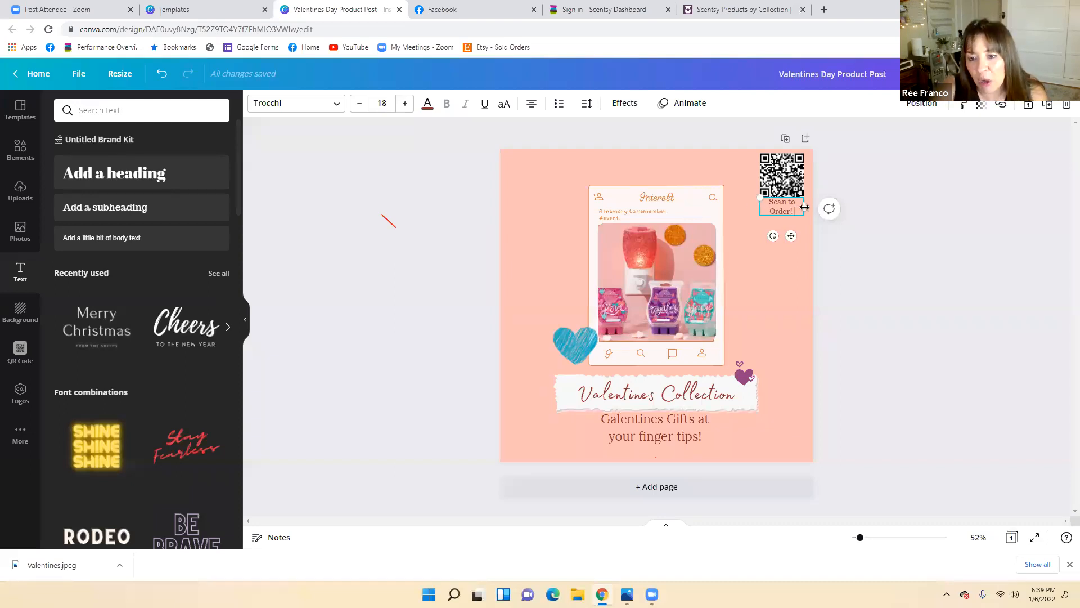
pyautogui.moveTo(807, 207); pyautogui.dragTo(814, 207)
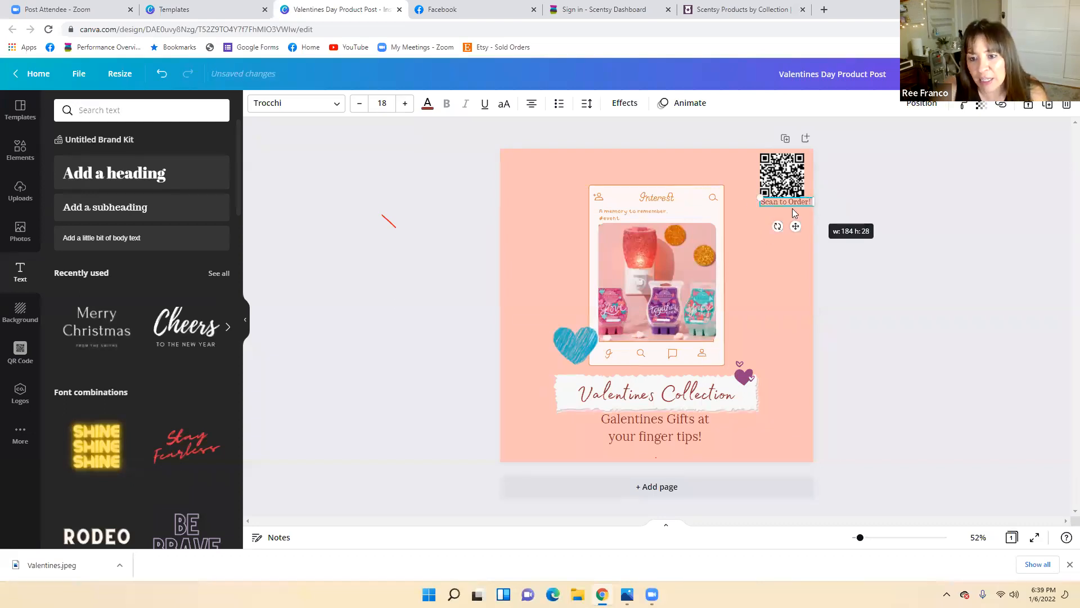
pyautogui.click(784, 213)
pyautogui.click(789, 204)
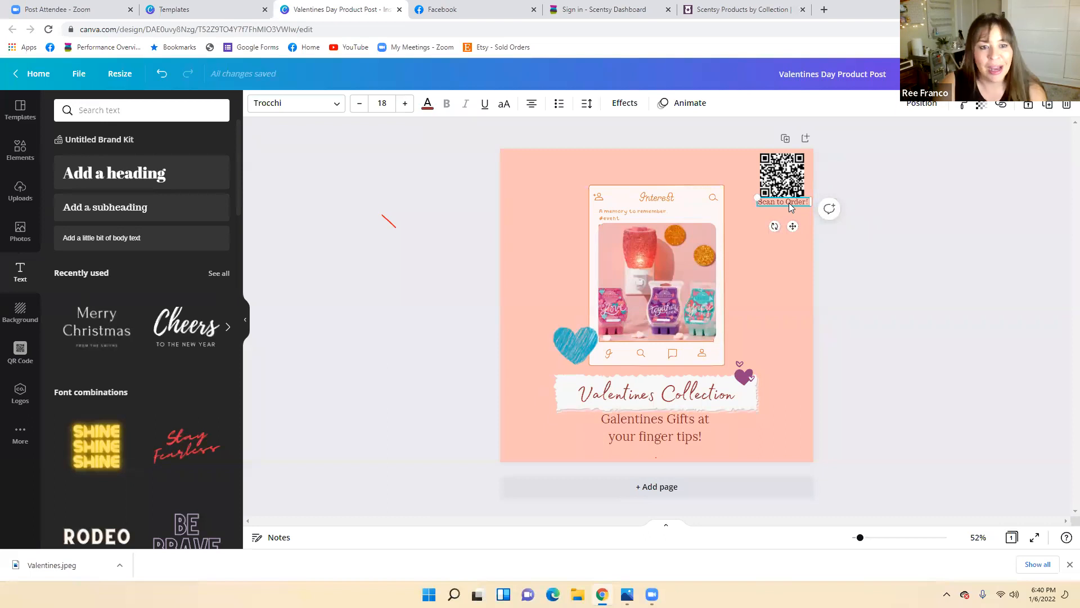
pyautogui.click(771, 286)
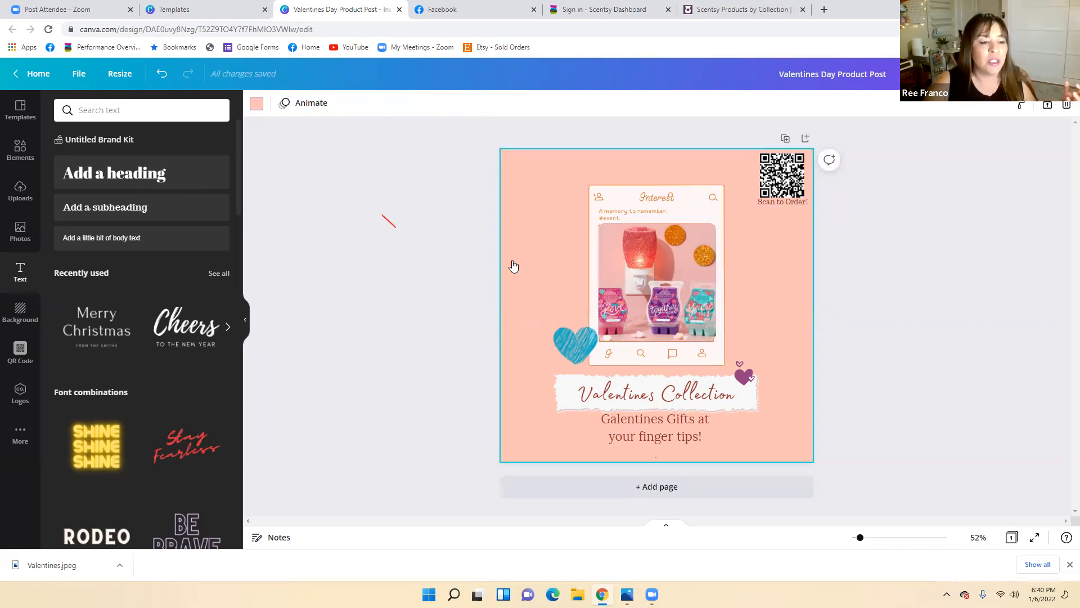
# Step: Apply the pink rose and green leaf photo from the Flowers backgrounds and set its transparency to 36
pyautogui.click(19, 313)
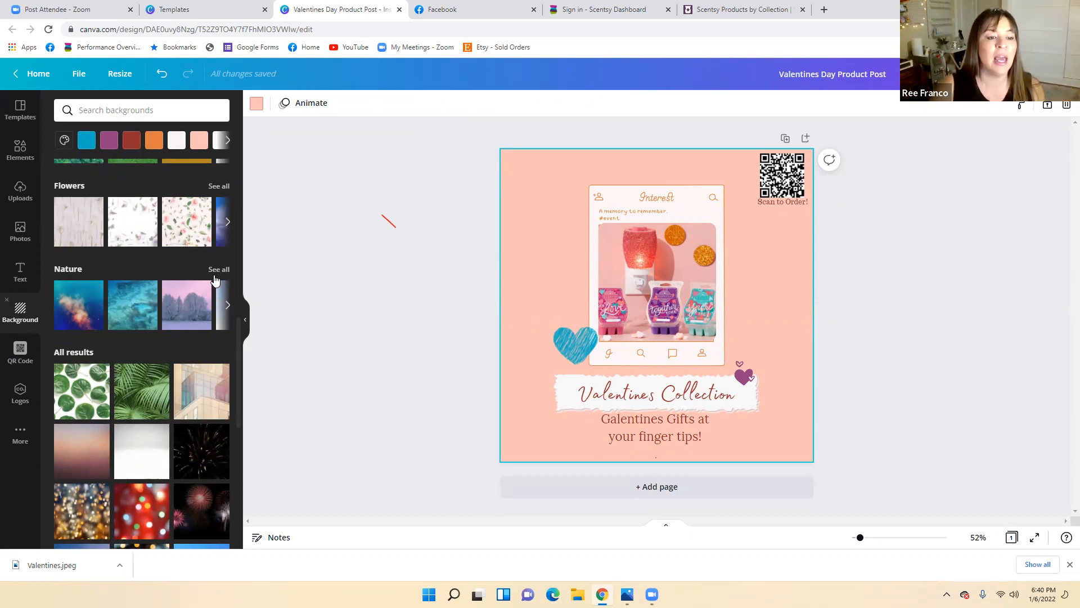
pyautogui.click(189, 238)
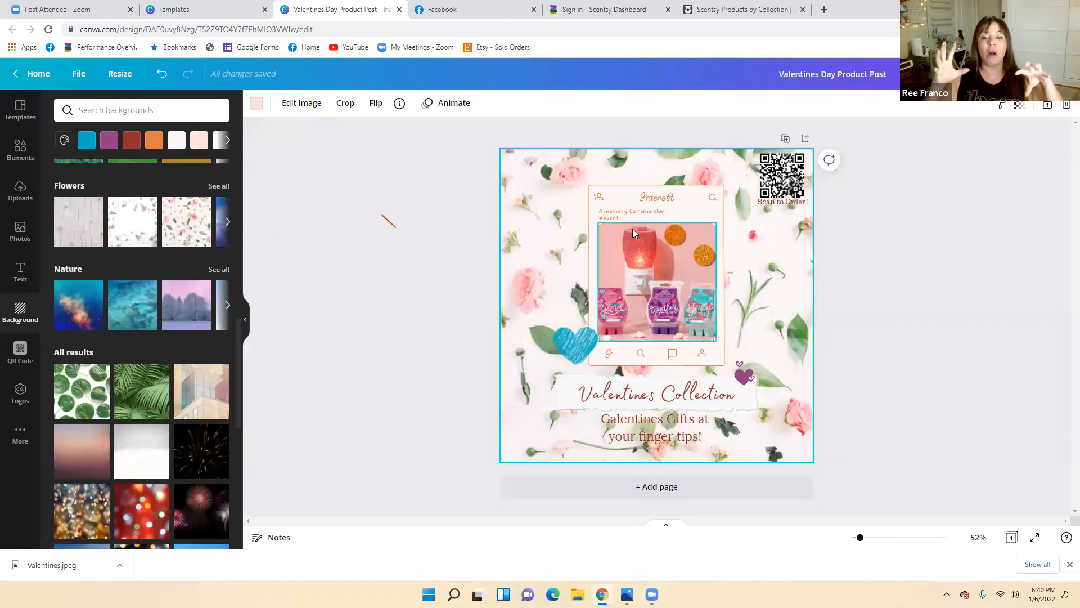
pyautogui.click(1021, 109)
pyautogui.moveTo(982, 139); pyautogui.dragTo(938, 147)
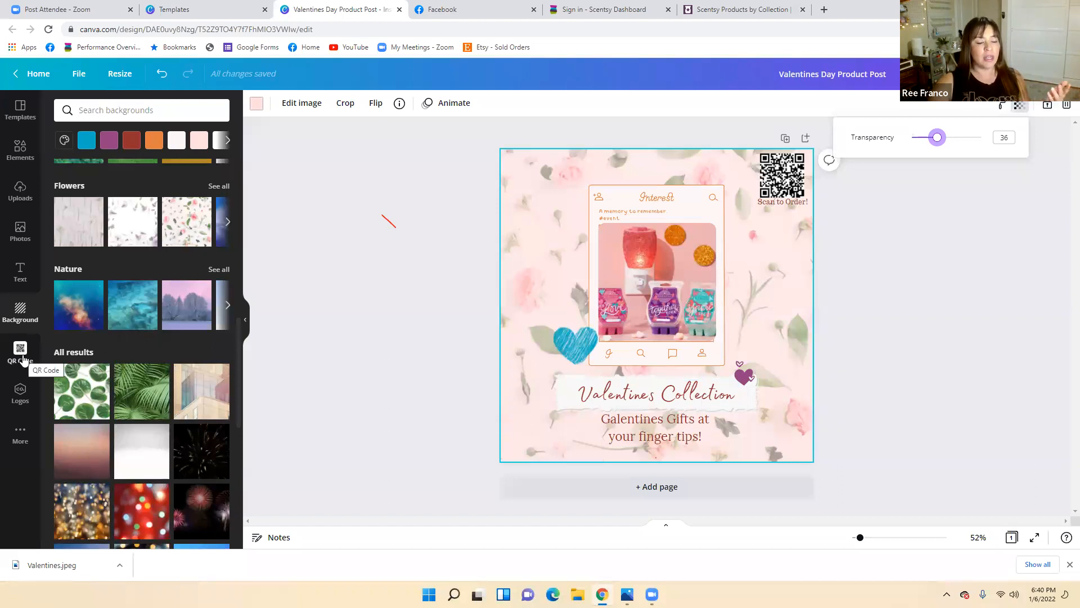
# Step: Search the frame elements for "facebook logo" and return to the full elements library
pyautogui.click(21, 158)
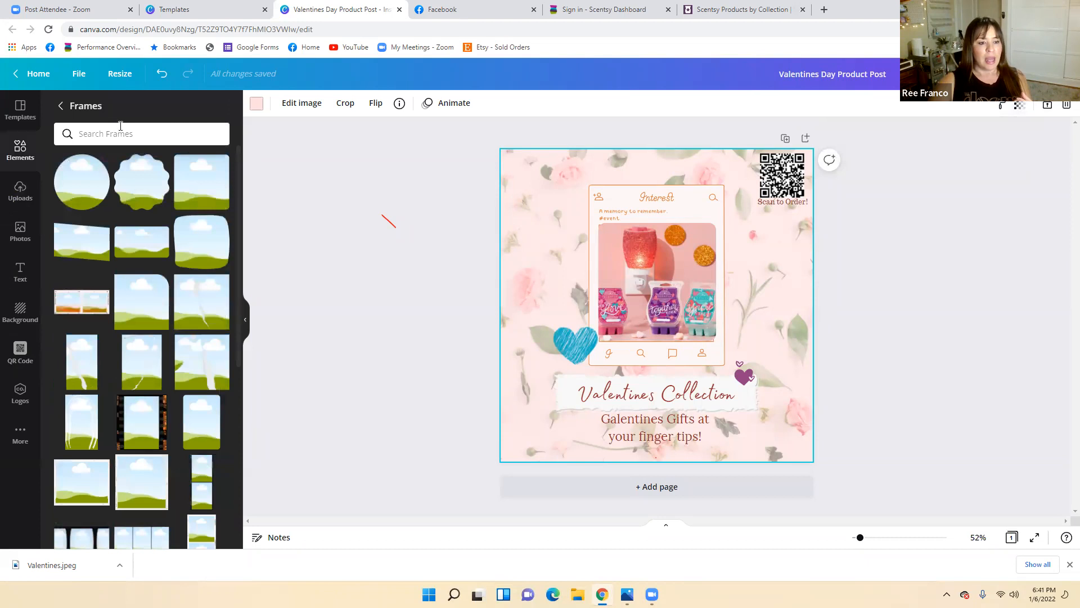
pyautogui.click(120, 127)
pyautogui.write('face')
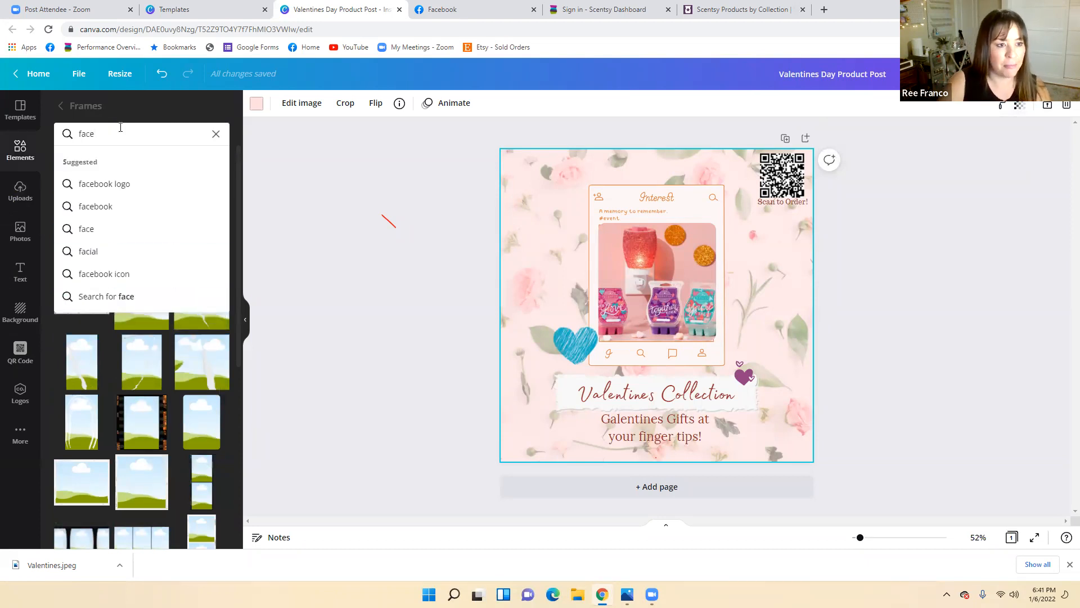
pyautogui.press('Down')
pyautogui.press('Return')
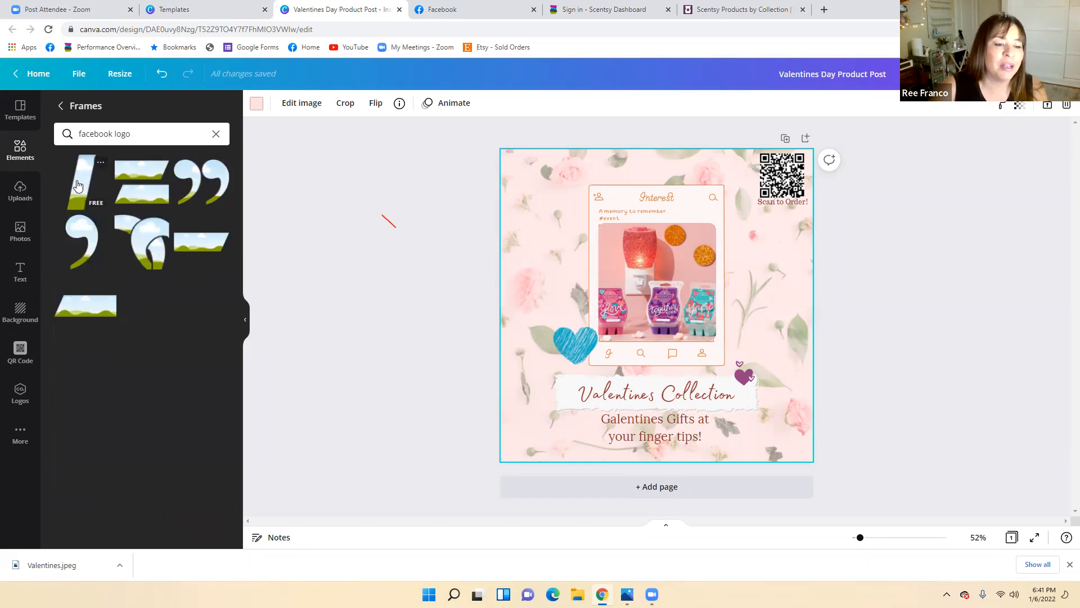
pyautogui.click(214, 135)
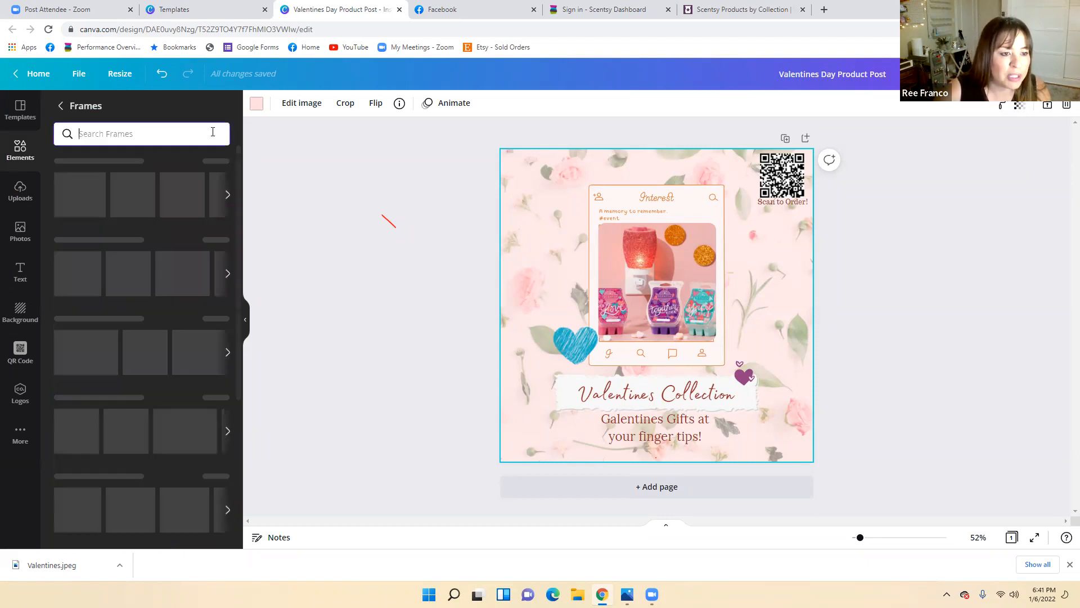
pyautogui.click(60, 107)
# Step: Search all elements for "facebook logo" and place the round blue logo small in the post's upper-left corner
pyautogui.click(129, 110)
pyautogui.write('facebook')
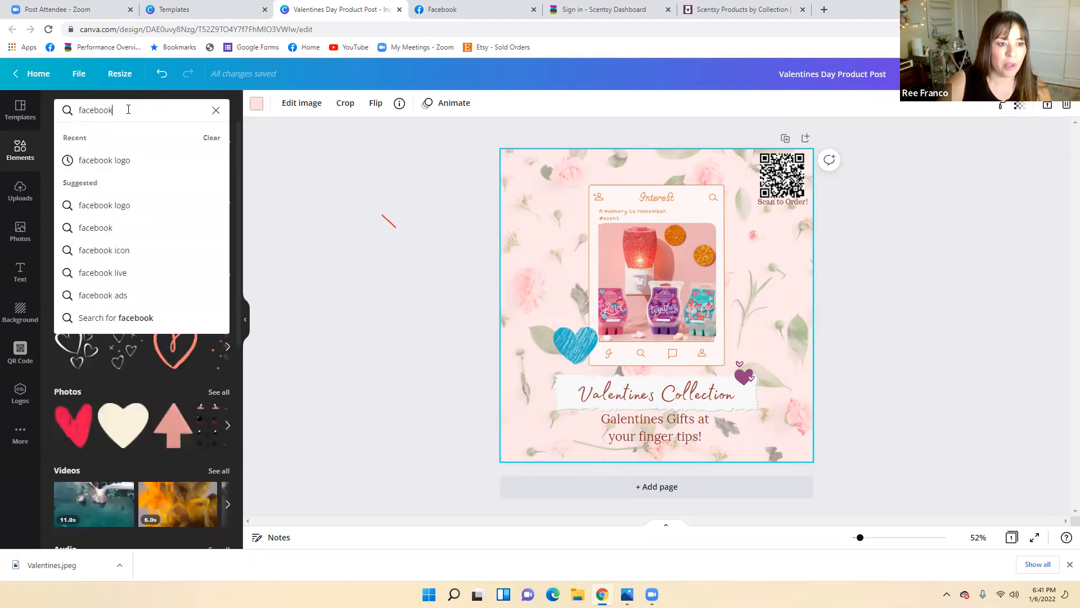
pyautogui.click(125, 159)
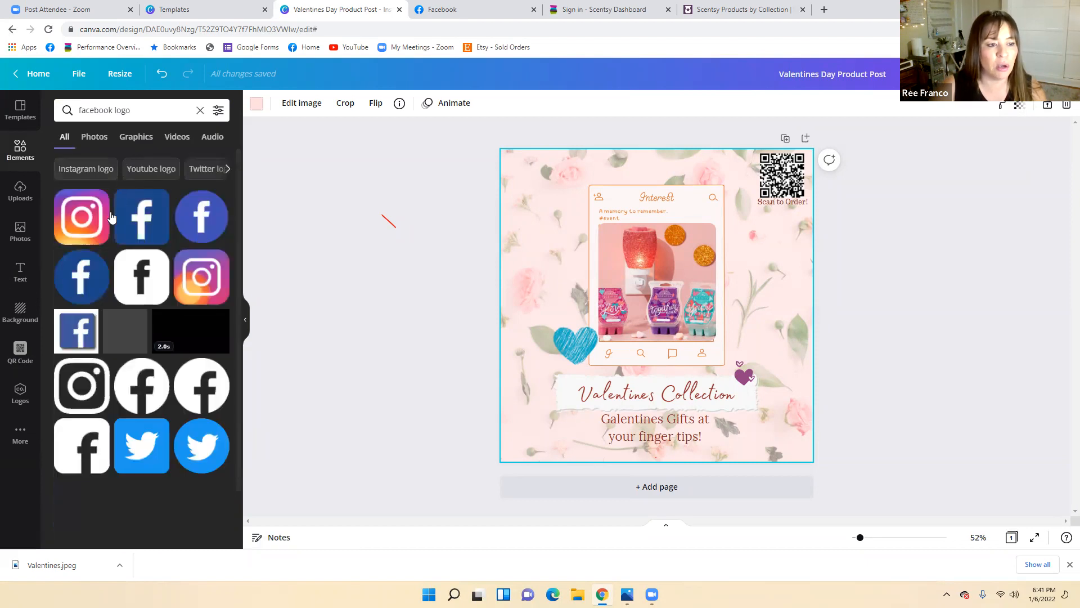
pyautogui.click(209, 220)
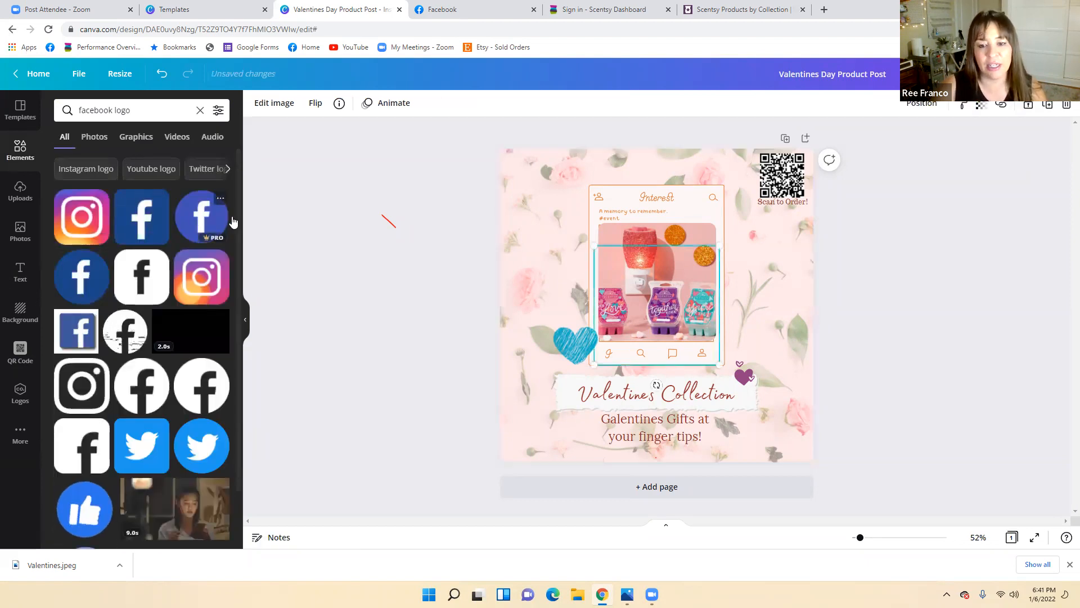
pyautogui.moveTo(719, 246); pyautogui.dragTo(510, 162)
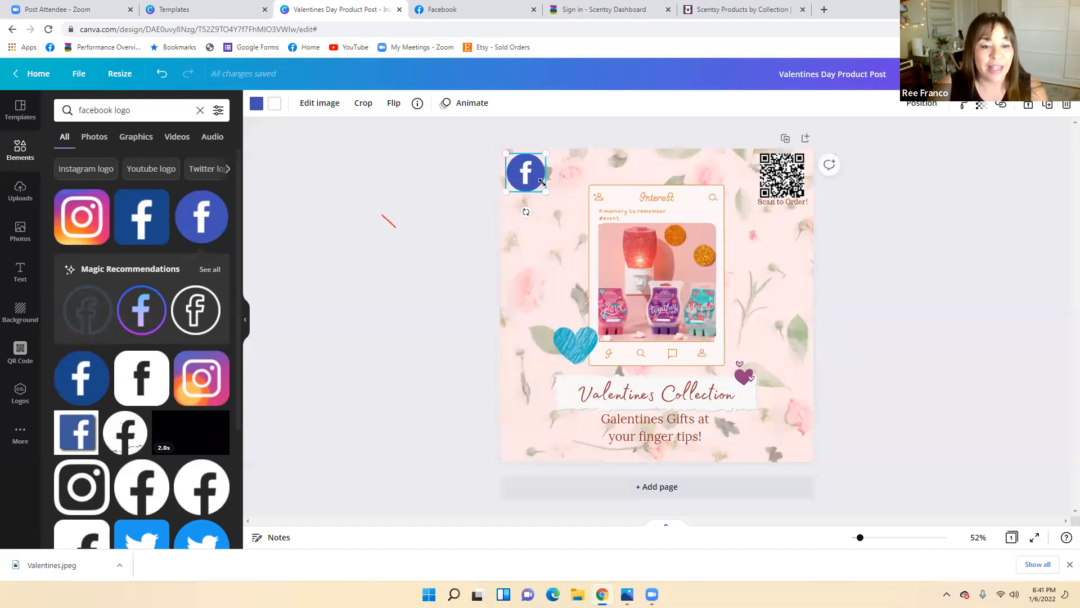
# Step: Start a link on the Facebook logo, switch to Facebook, and find and open the "No Place Like Home" group
pyautogui.click(1001, 105)
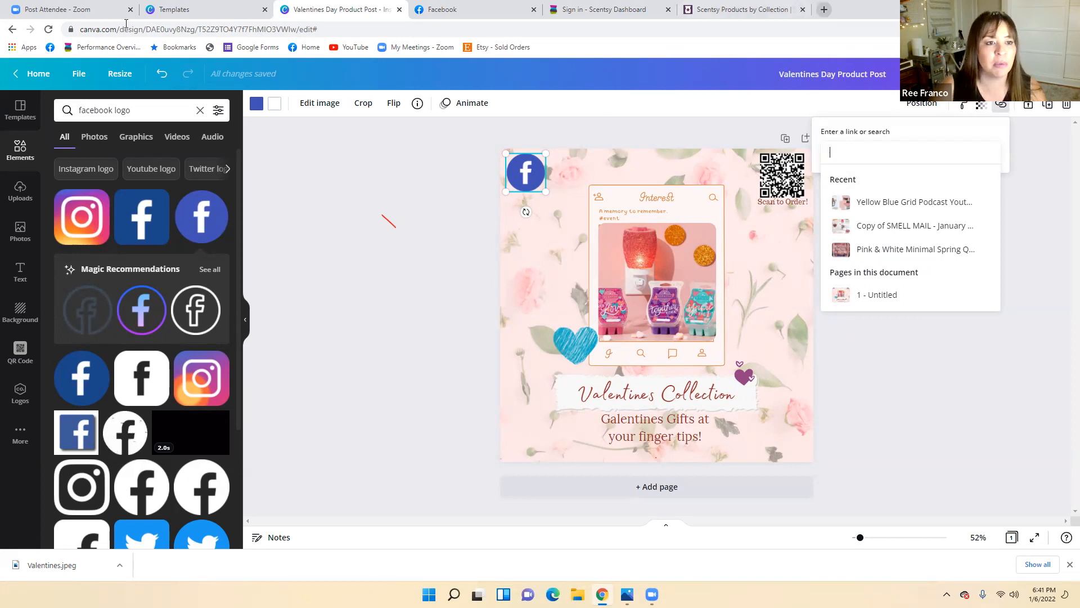
pyautogui.hotkey('ctrl', 'Tab')
pyautogui.click(94, 75)
pyautogui.write('no')
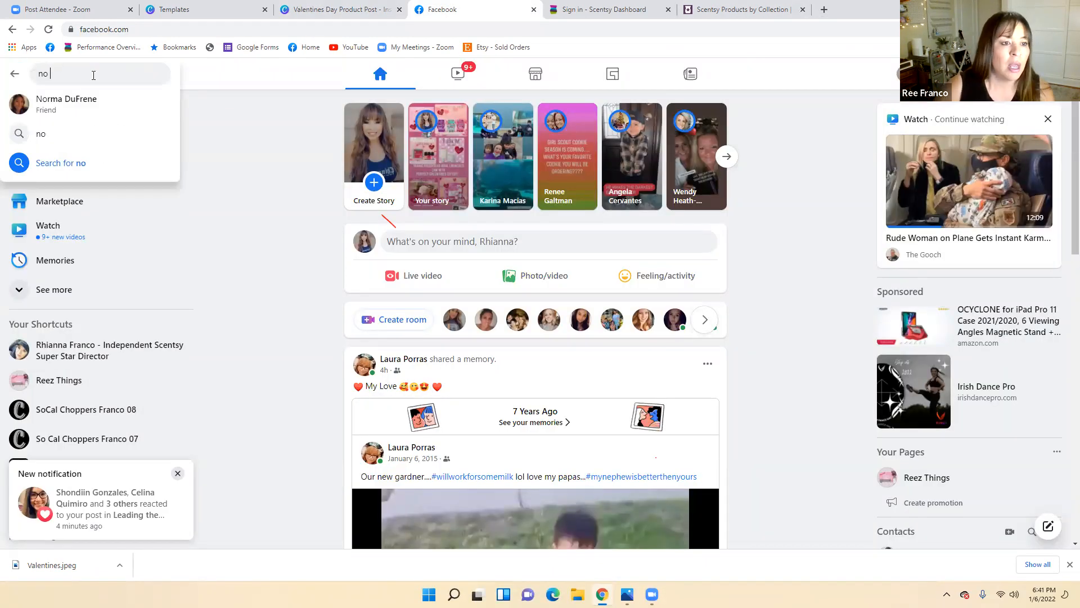
pyautogui.write(' pla')
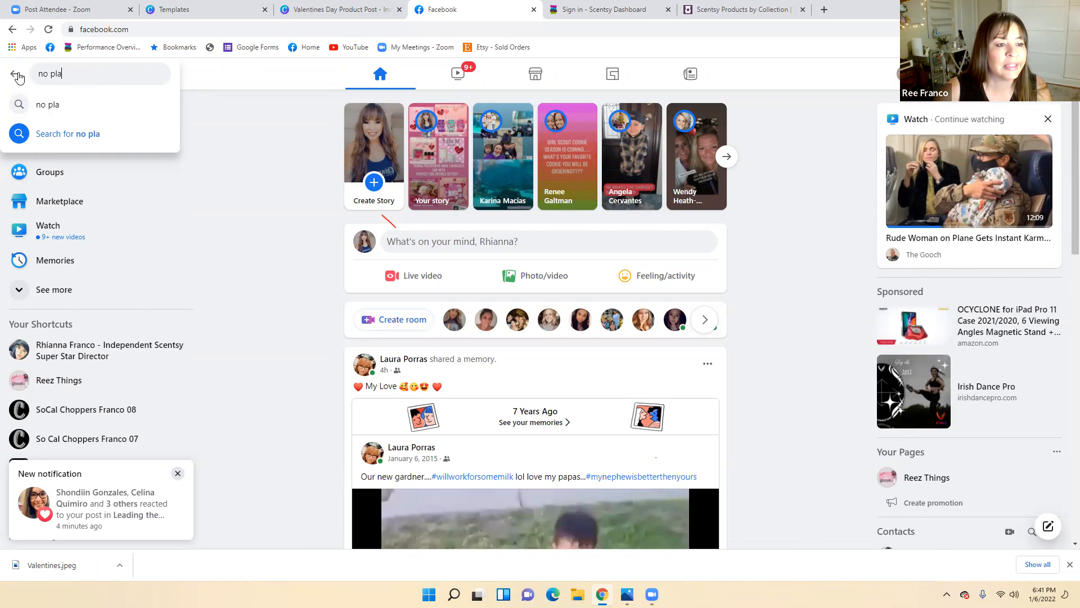
pyautogui.click(17, 76)
pyautogui.click(118, 80)
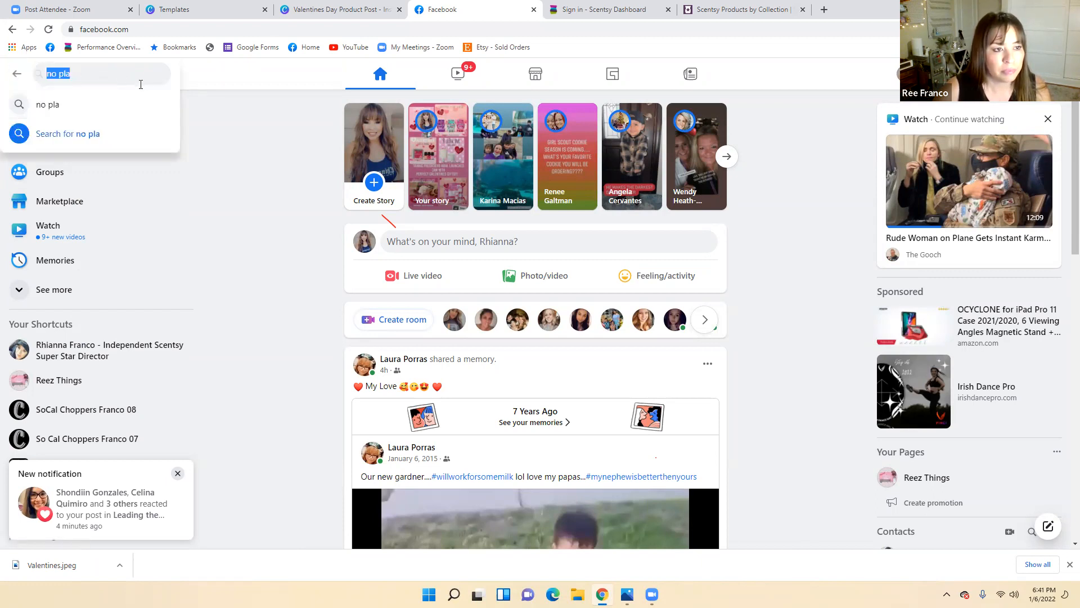
pyautogui.click(17, 74)
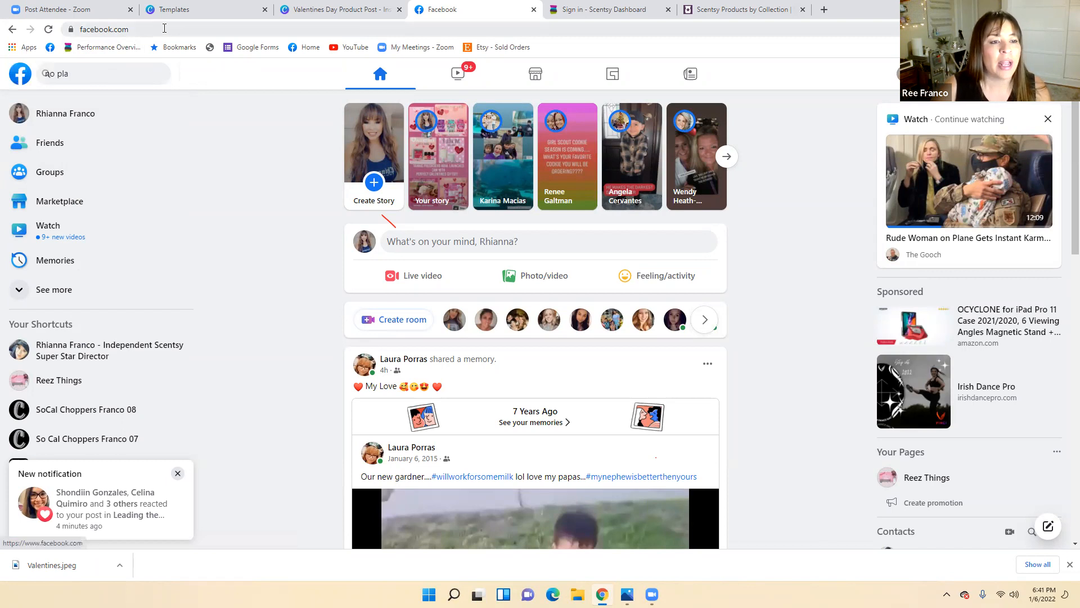
pyautogui.click(90, 73)
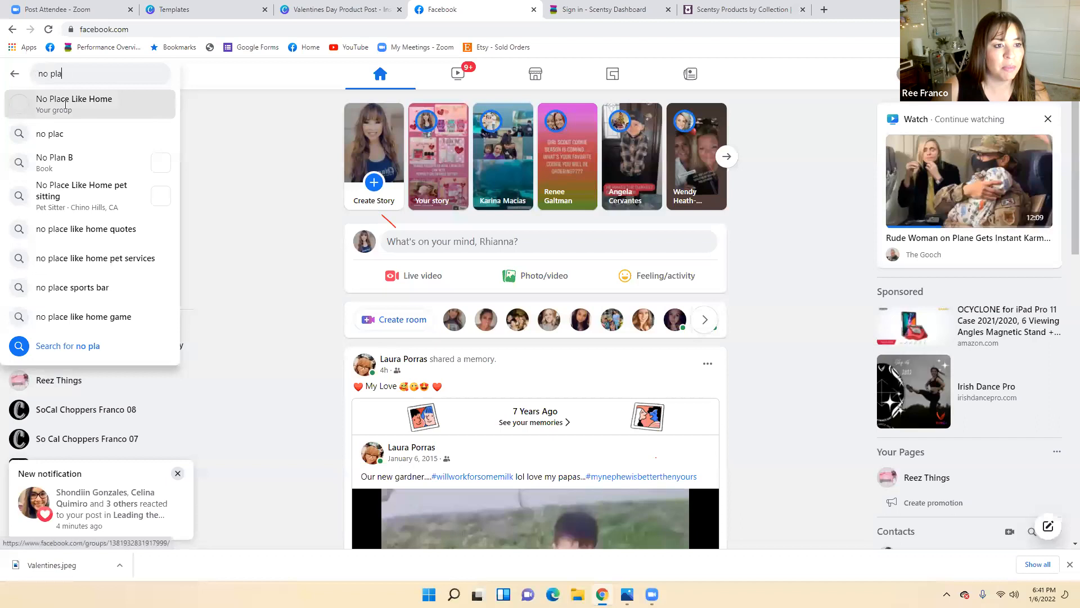
pyautogui.click(65, 105)
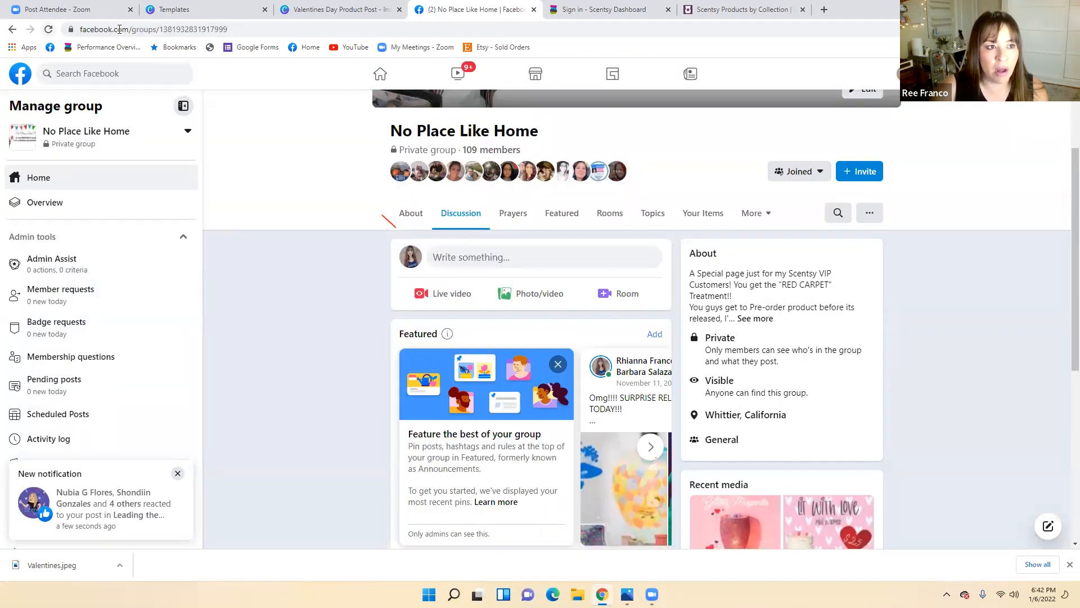
# Step: Copy the group's web address and, back in the Canva design, set it as the Facebook logo's link
pyautogui.click(114, 34)
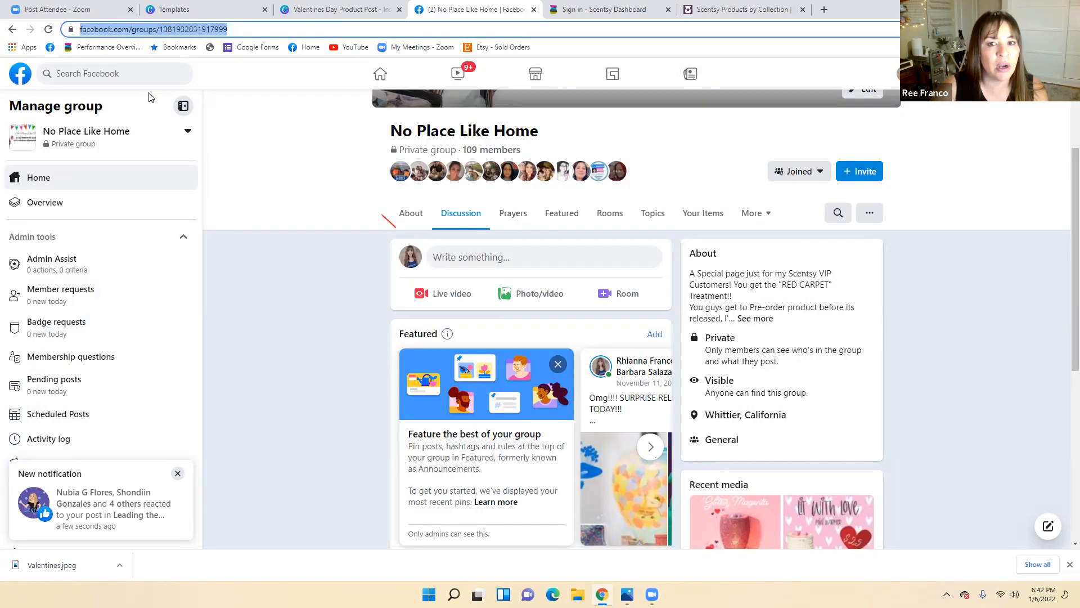
pyautogui.rightClick(115, 35)
pyautogui.click(142, 96)
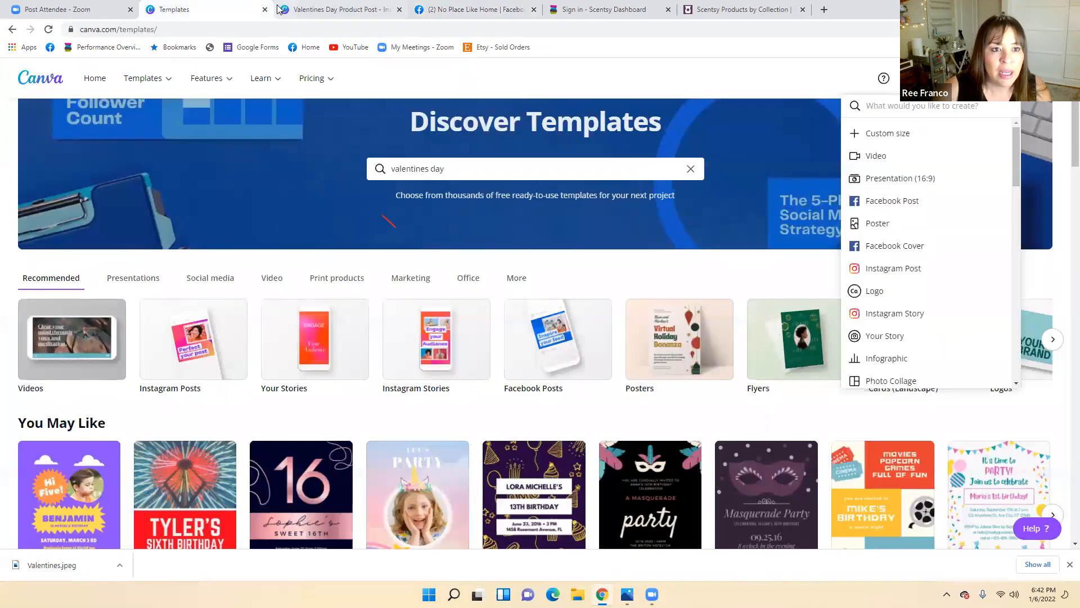
pyautogui.click(258, 9)
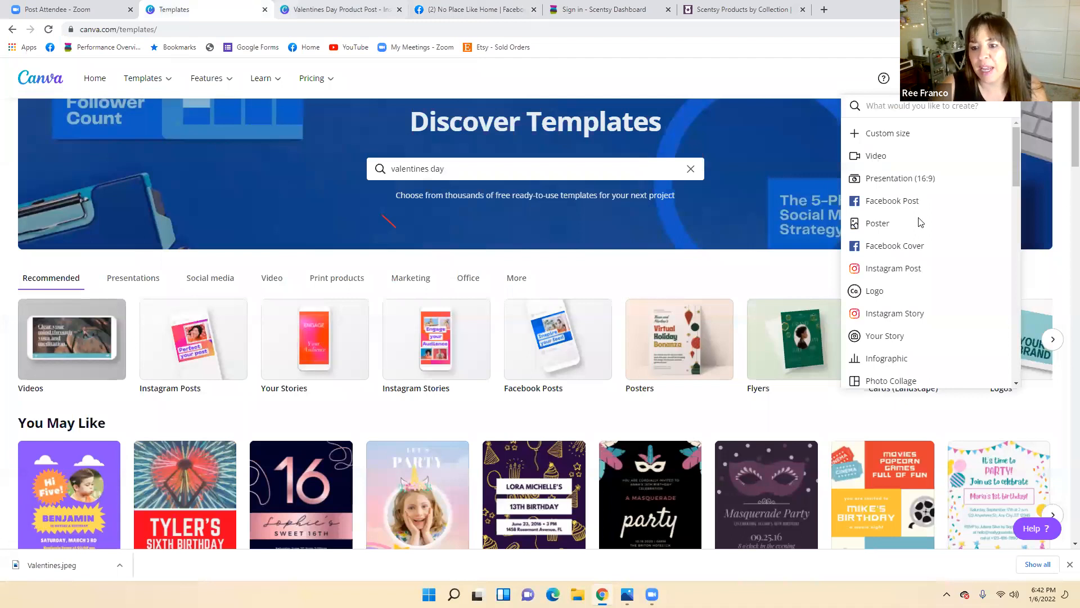
pyautogui.hotkey('ctrl', 'Tab')
pyautogui.press('Return')
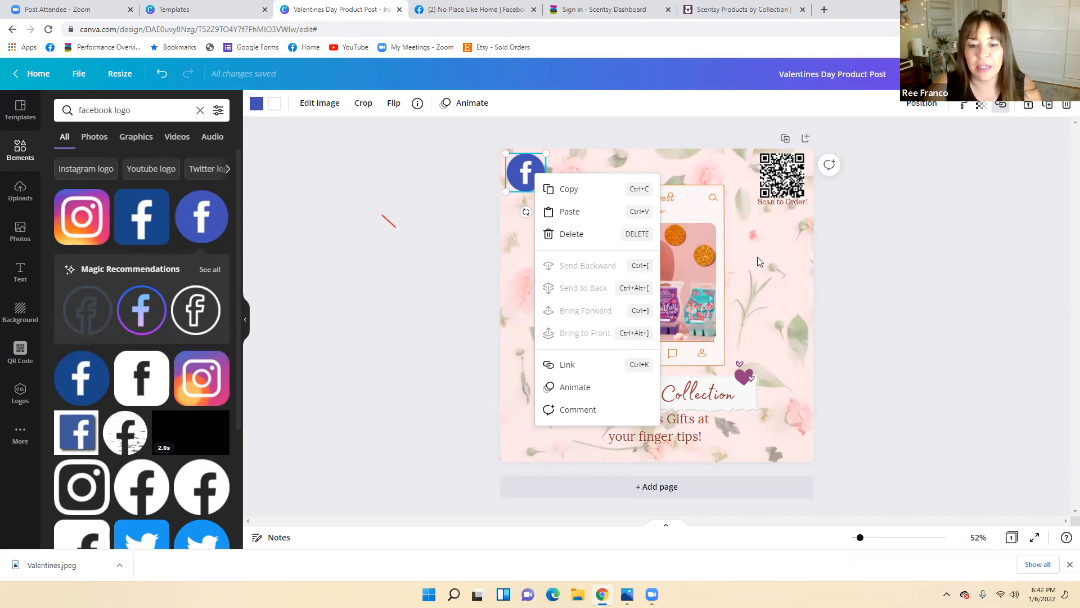
pyautogui.click(900, 301)
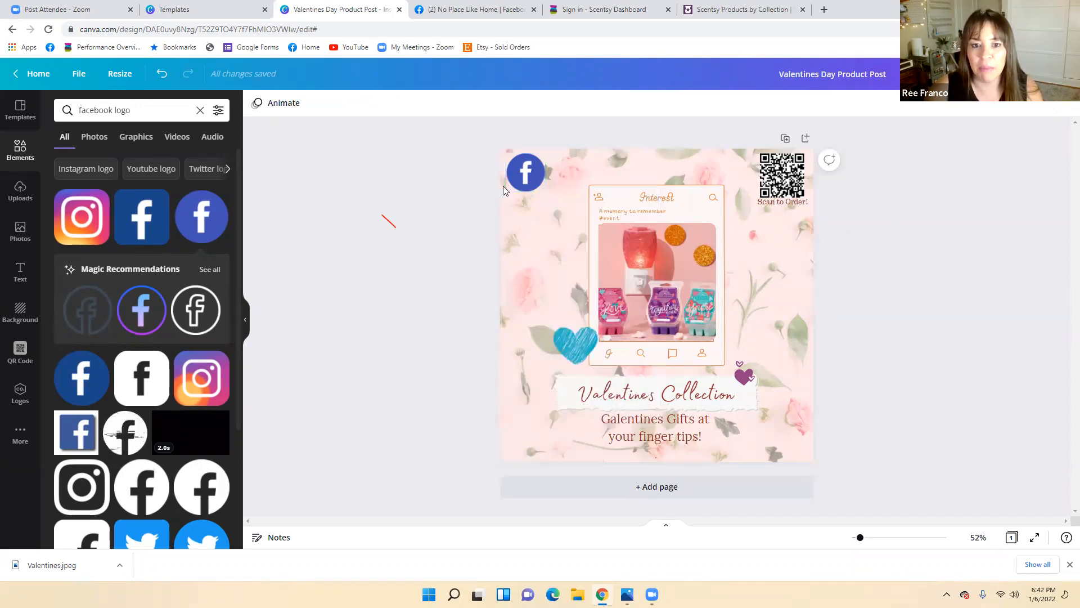
# Step: Test the Facebook logo's link by opening its target page, and return to the Canva design
pyautogui.click(523, 173)
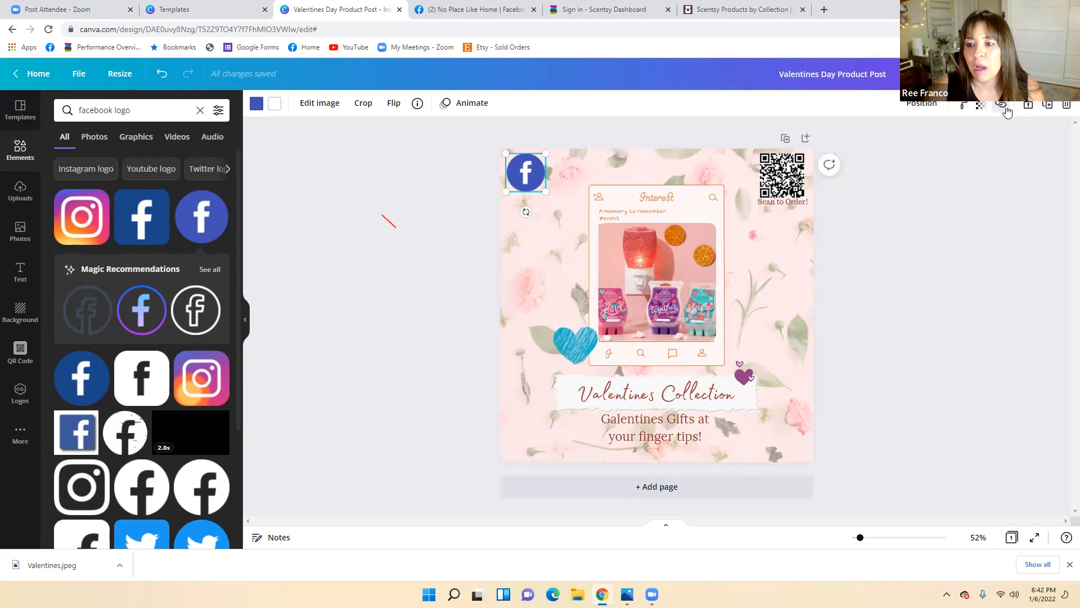
pyautogui.click(1006, 110)
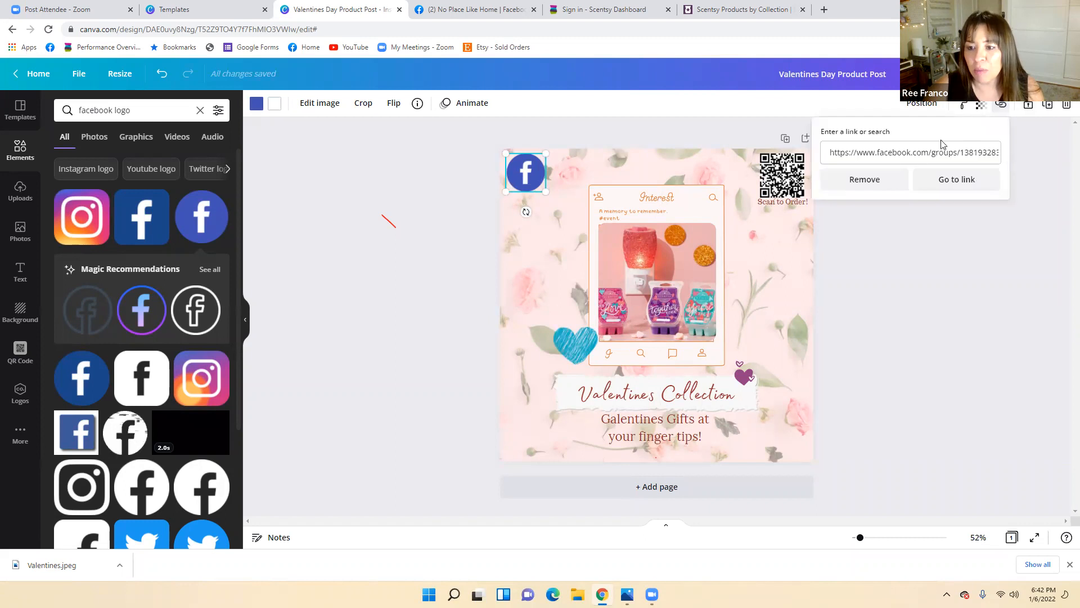
pyautogui.click(962, 179)
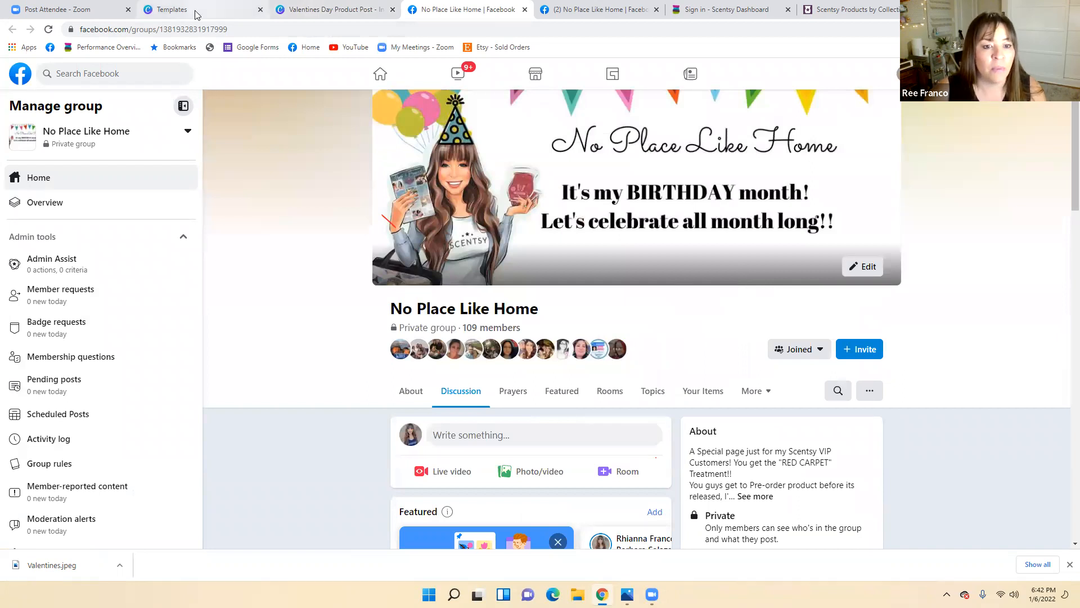
pyautogui.click(225, 9)
pyautogui.click(327, 10)
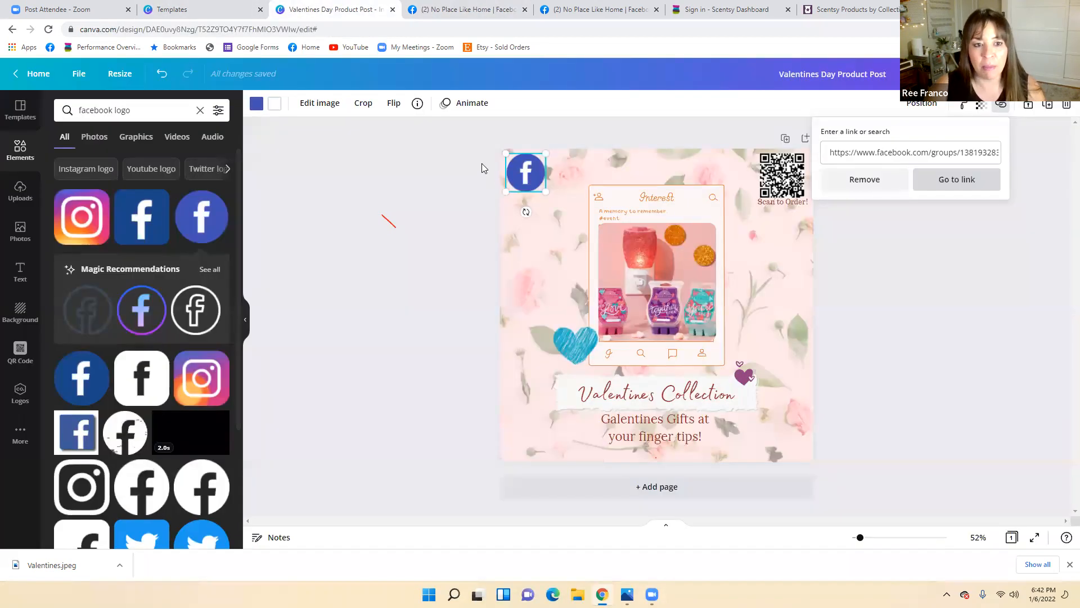
pyautogui.click(947, 355)
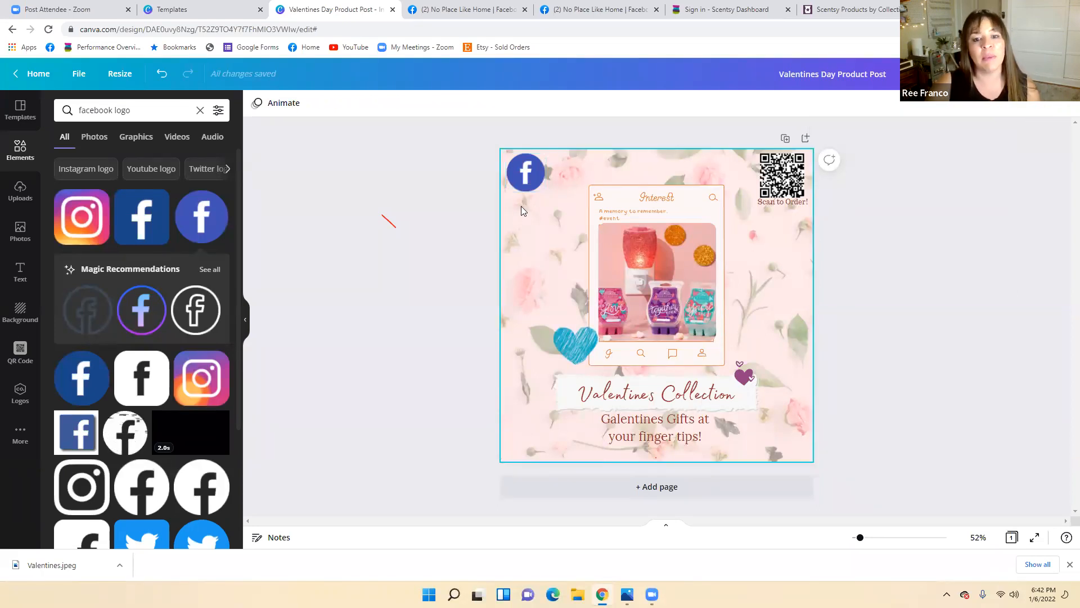
# Step: Add a new subheading text box to the post reading "Click to go to my vip"
pyautogui.click(19, 268)
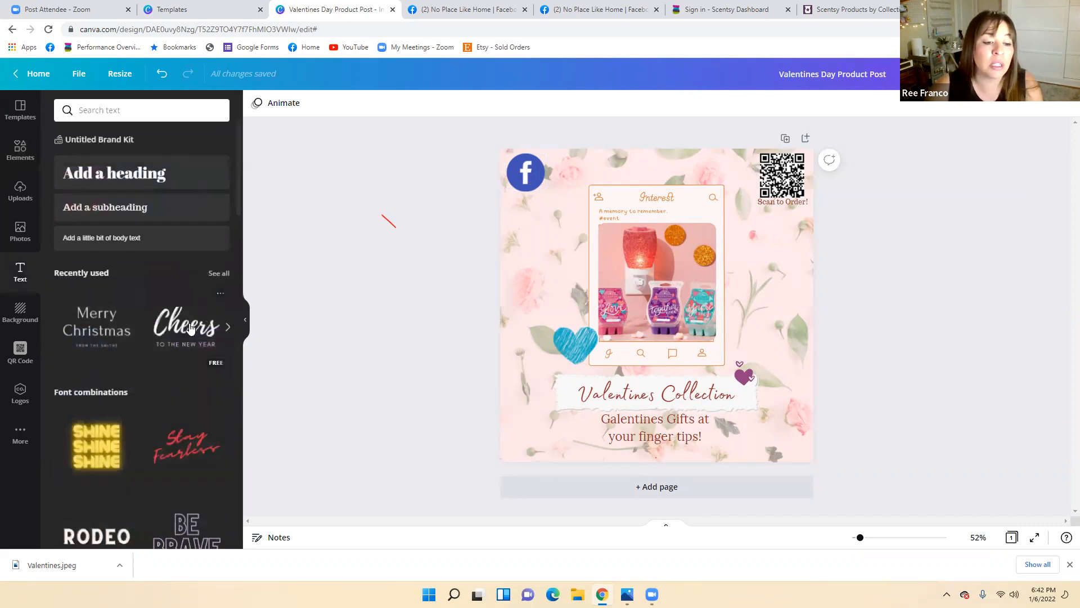
pyautogui.click(138, 241)
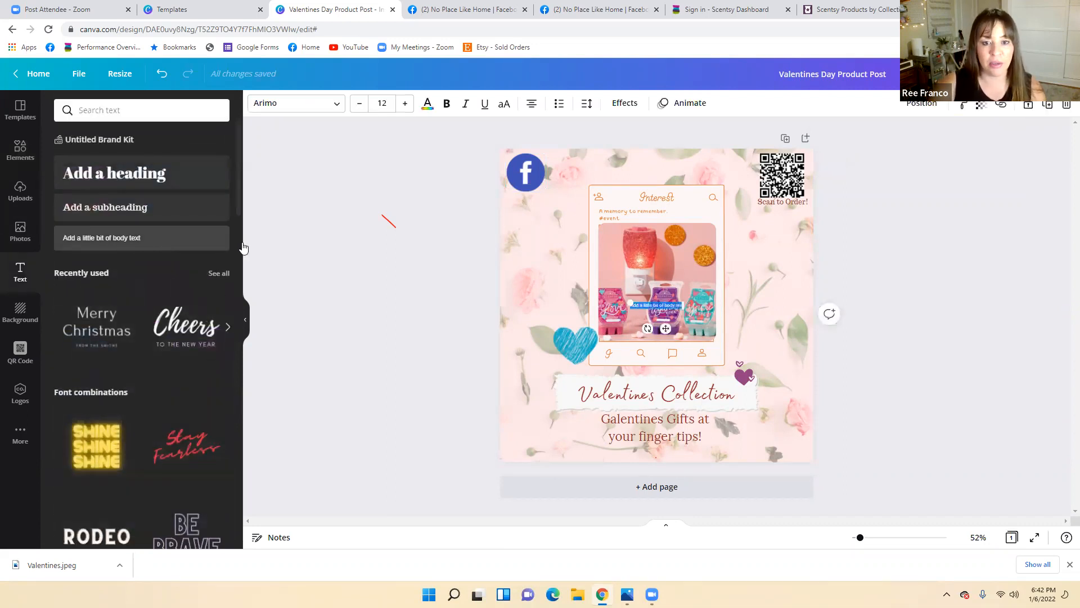
pyautogui.moveTo(669, 311); pyautogui.dragTo(549, 318)
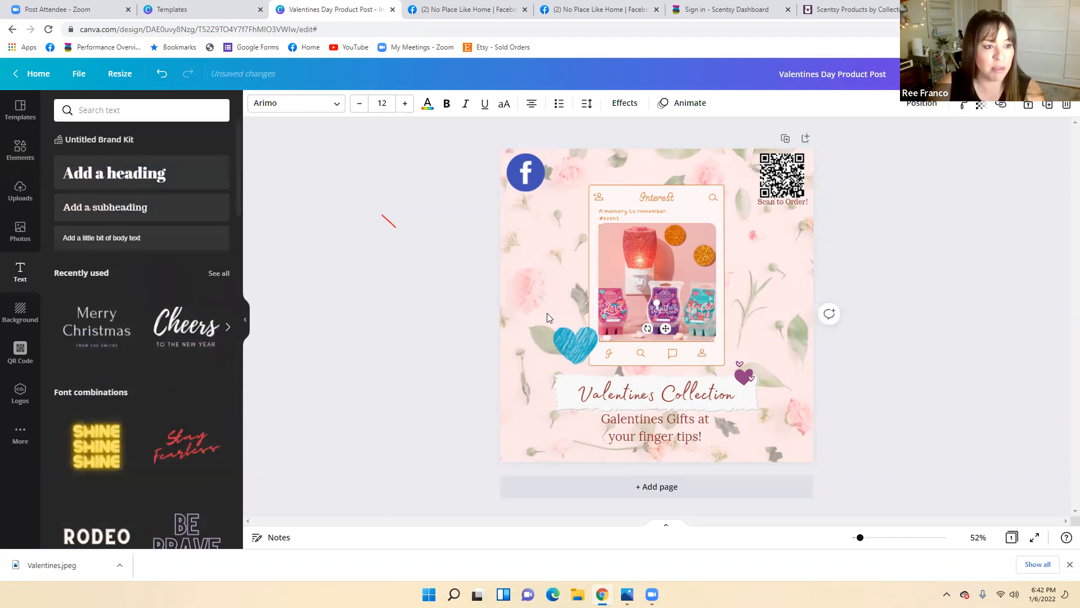
pyautogui.click(224, 195)
pyautogui.write('Click to g')
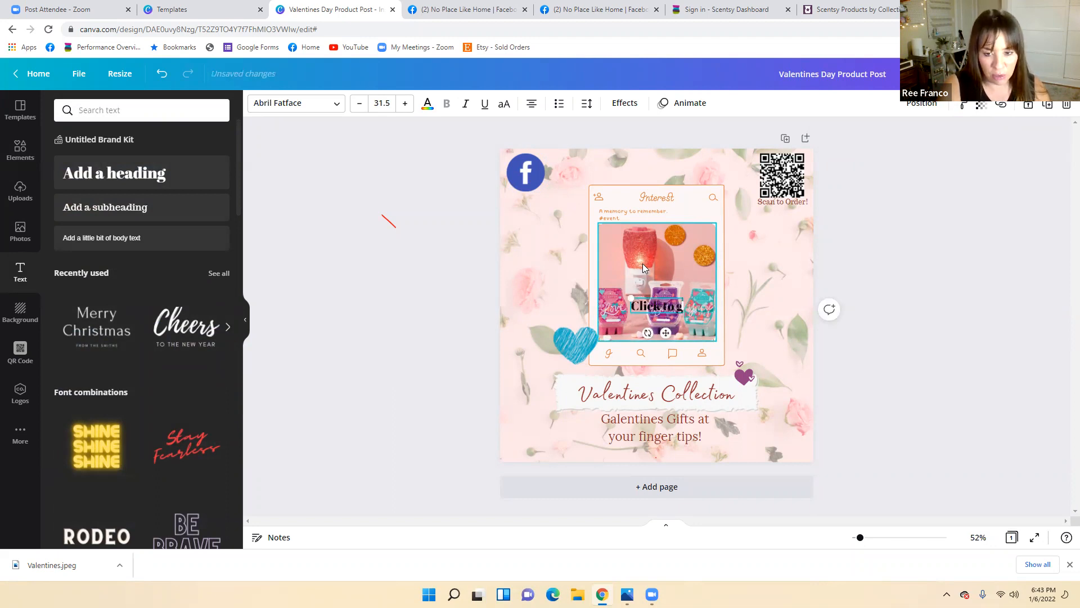
pyautogui.write('o to my vip')
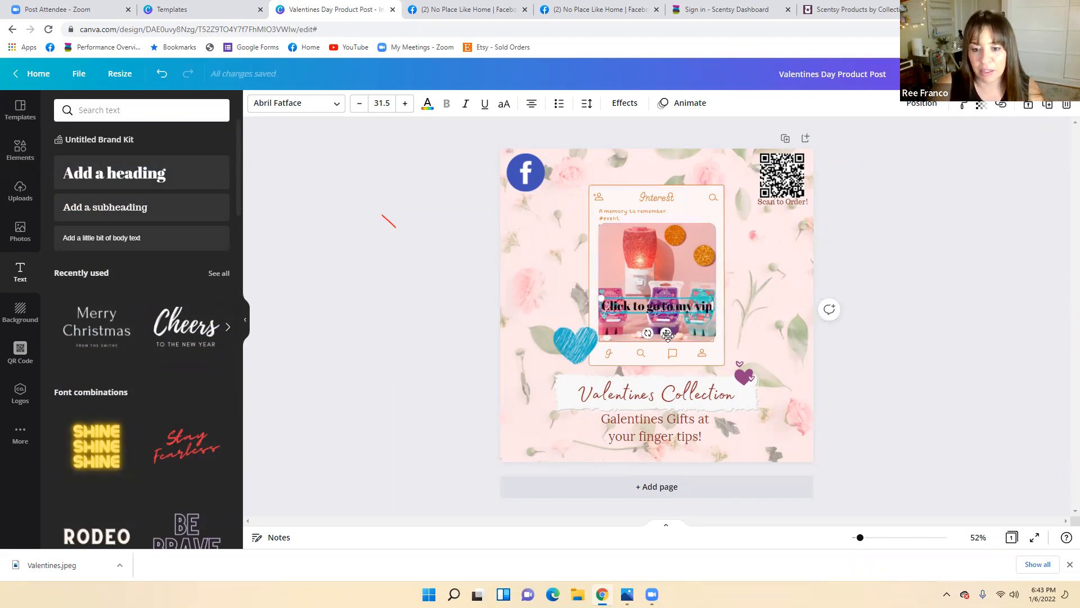
# Step: Move the "Click to go to my vip" text directly beneath the Facebook logo and reduce its font size to fit beside the frame
pyautogui.moveTo(630, 318); pyautogui.dragTo(506, 211)
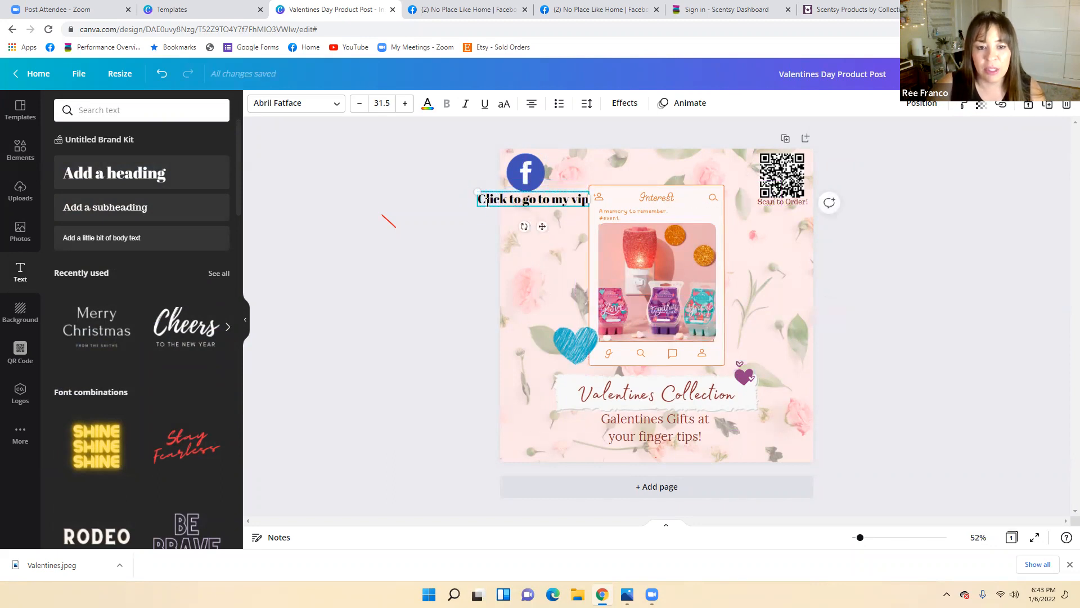
pyautogui.click(360, 104)
pyautogui.click(360, 104)
pyautogui.click(359, 104)
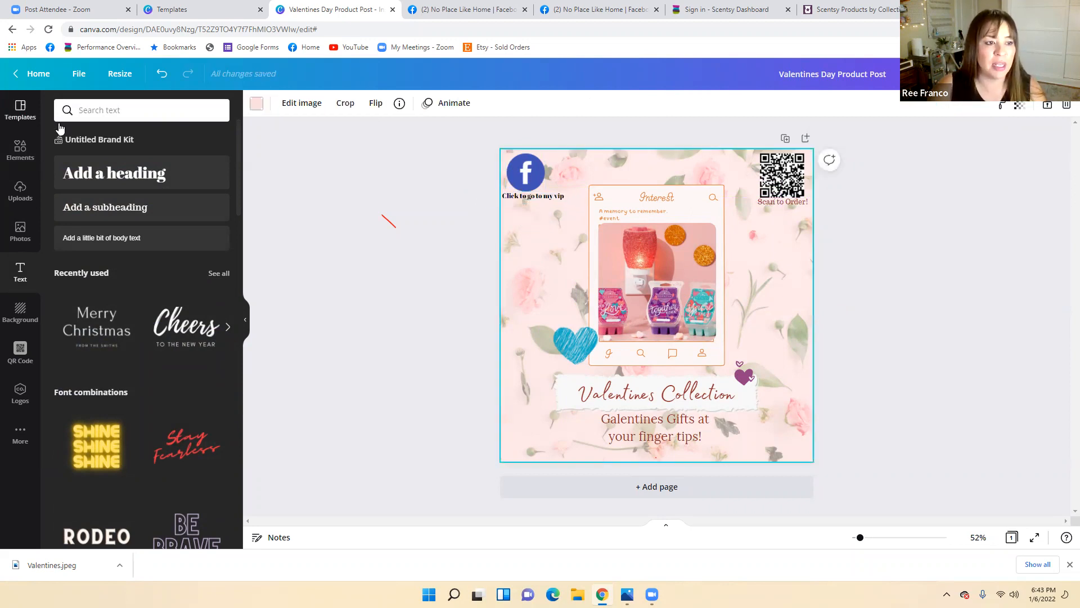
# Step: Browse the "facebook logo" element results, add the free gradient Instagram logo, and place it small above the phone frame
pyautogui.click(78, 109)
pyautogui.click(20, 149)
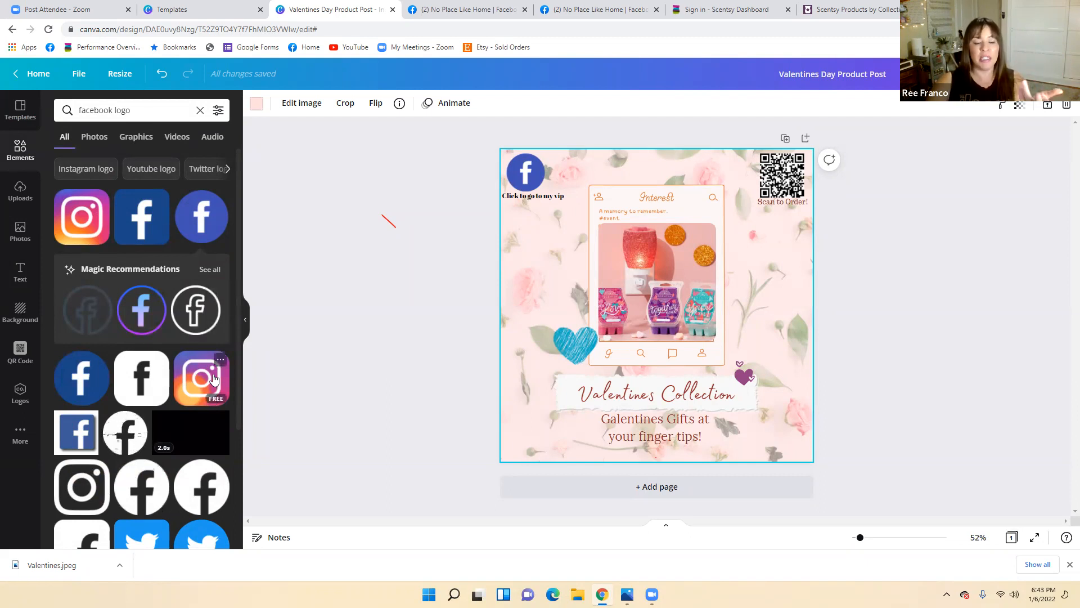
pyautogui.scroll(-6, 207, 393)
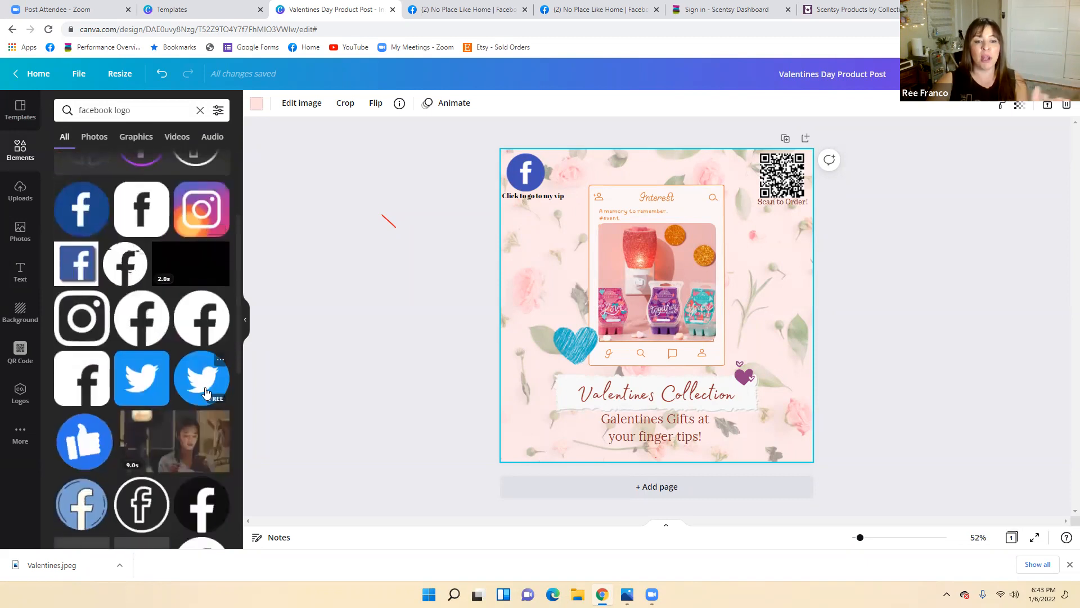
pyautogui.scroll(-3, 206, 392)
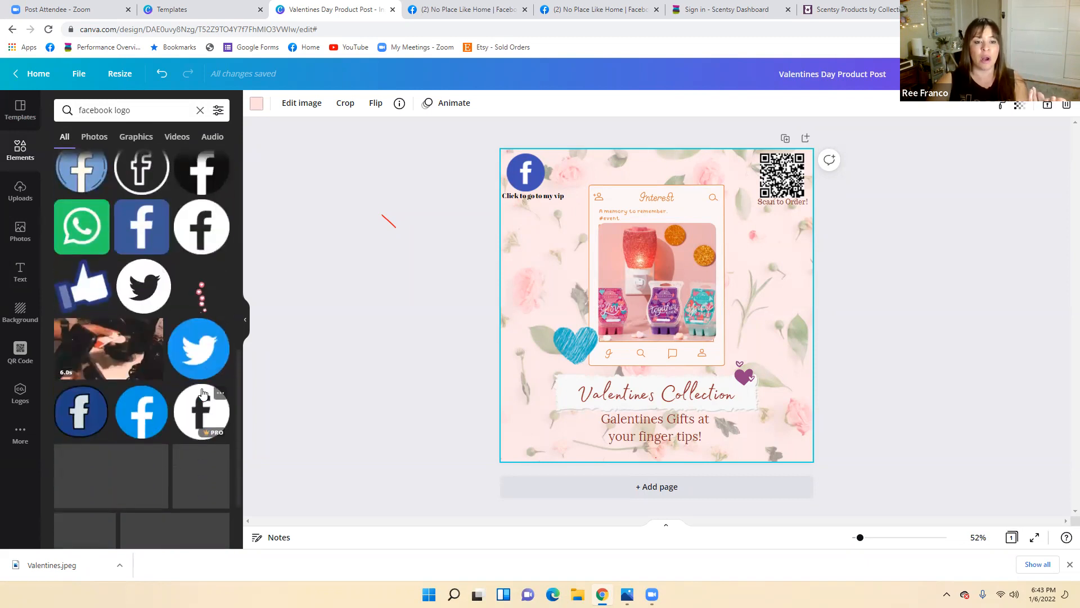
pyautogui.scroll(9, 62, 228)
pyautogui.scroll(3, 62, 228)
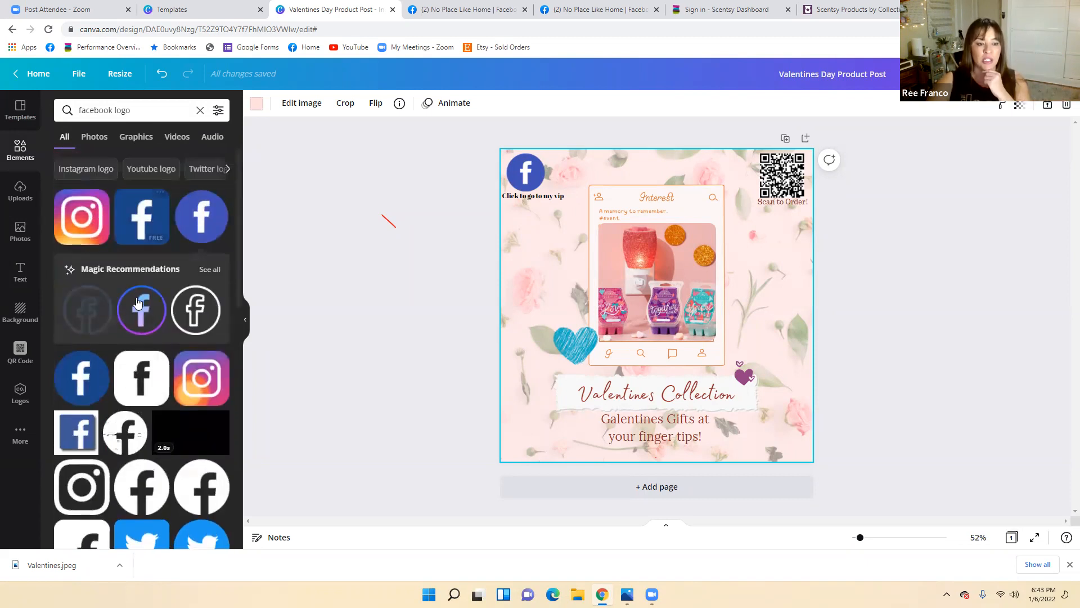
pyautogui.scroll(-1, 152, 295)
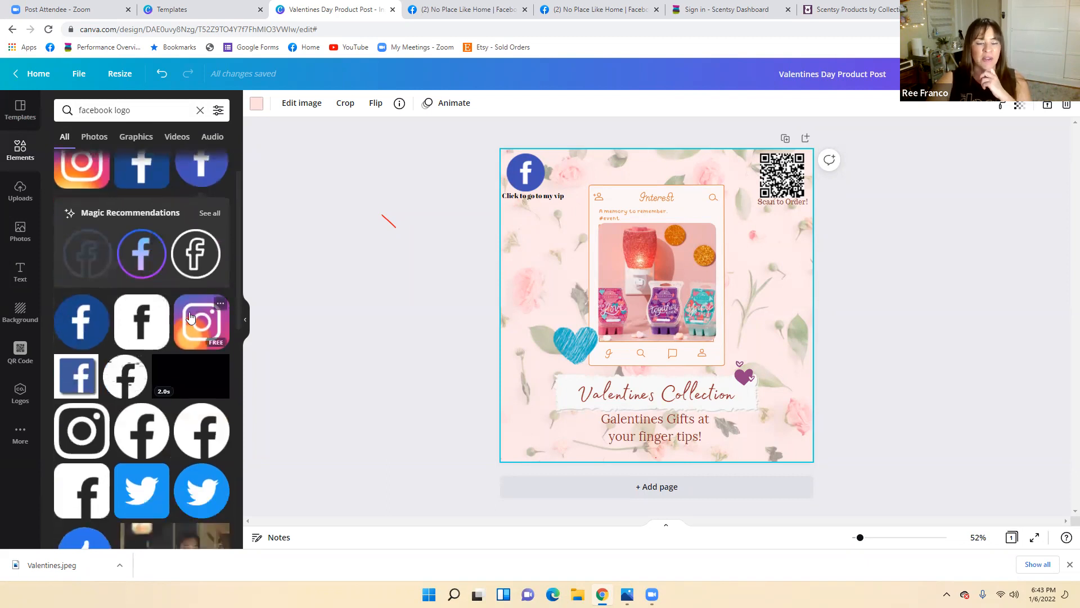
pyautogui.click(195, 318)
pyautogui.moveTo(782, 180); pyautogui.dragTo(618, 168)
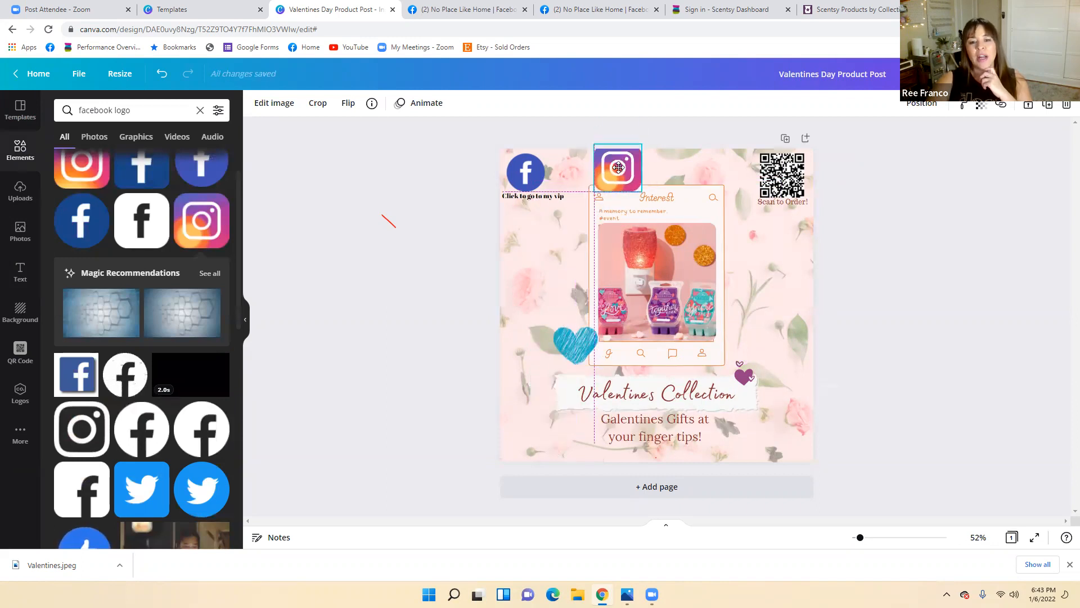
# Step: Recolor the Facebook logo's blue circle with the light pink from the Strawberry Froth palette
pyautogui.click(524, 179)
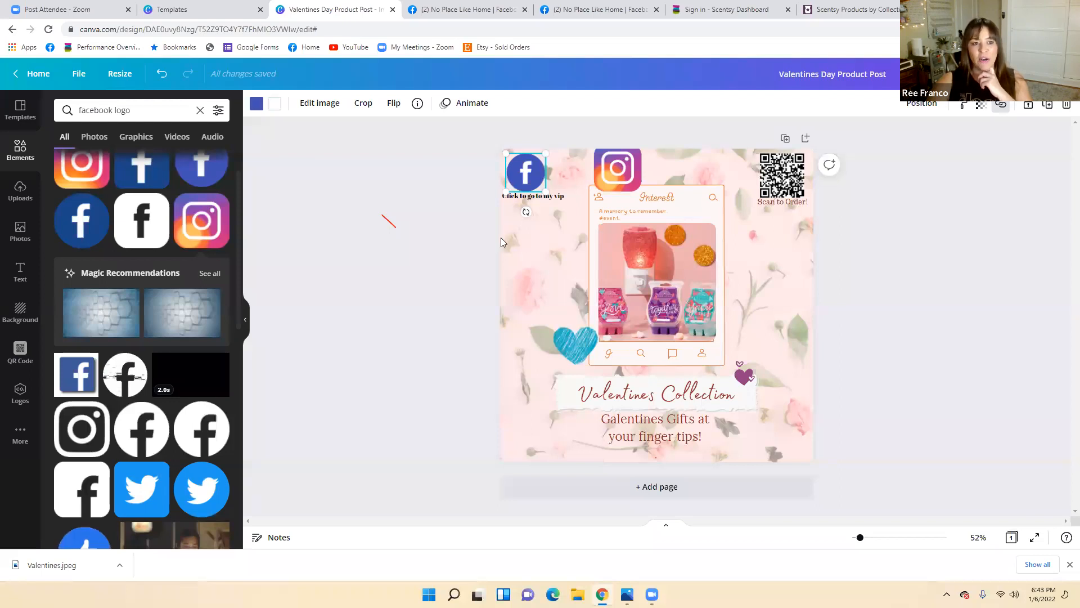
pyautogui.click(257, 104)
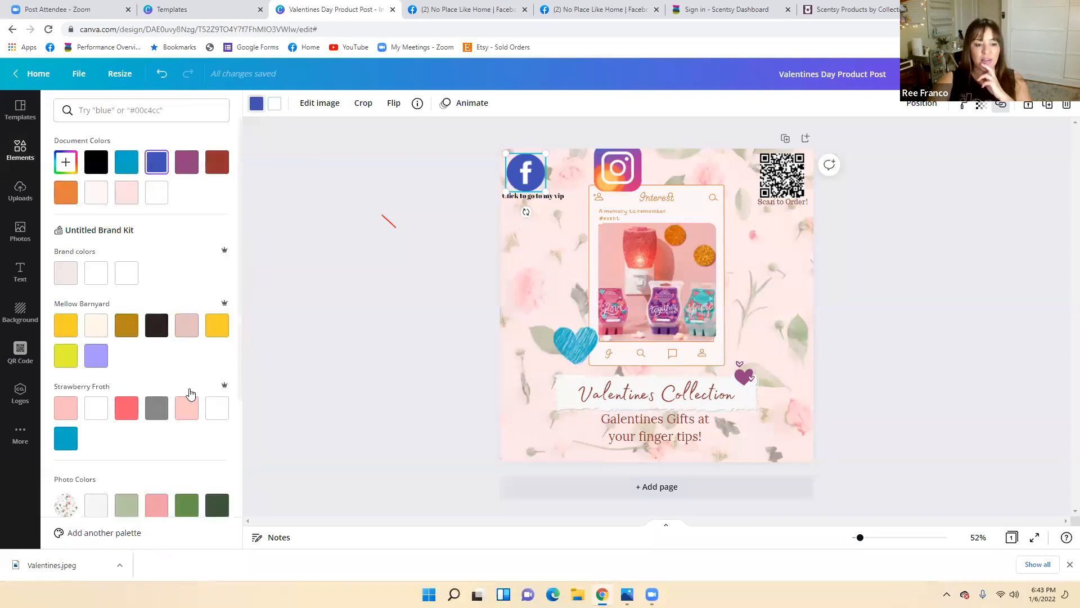
pyautogui.click(186, 408)
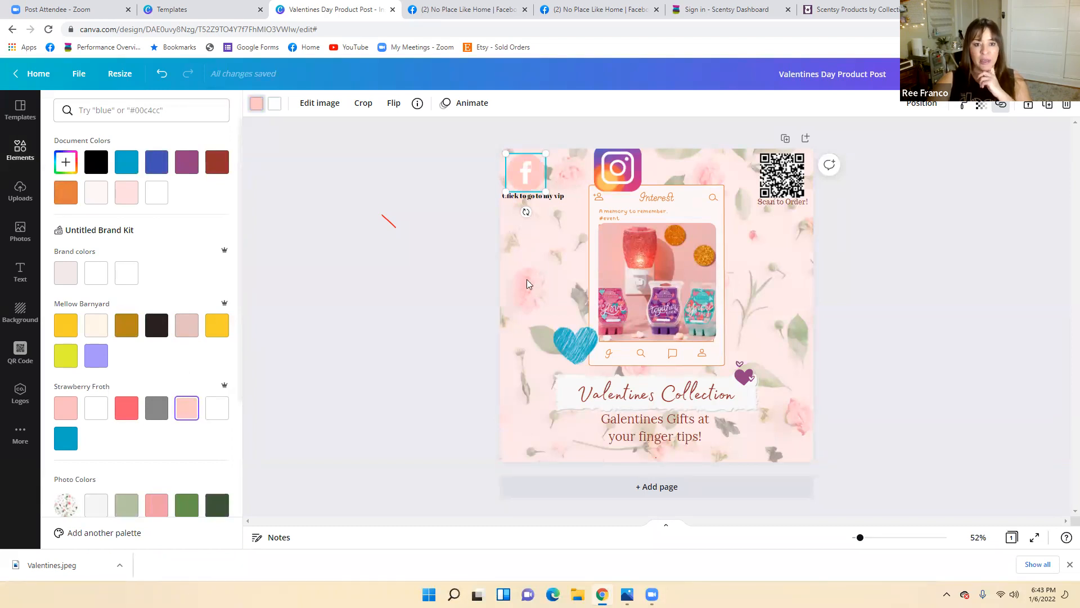
pyautogui.click(615, 175)
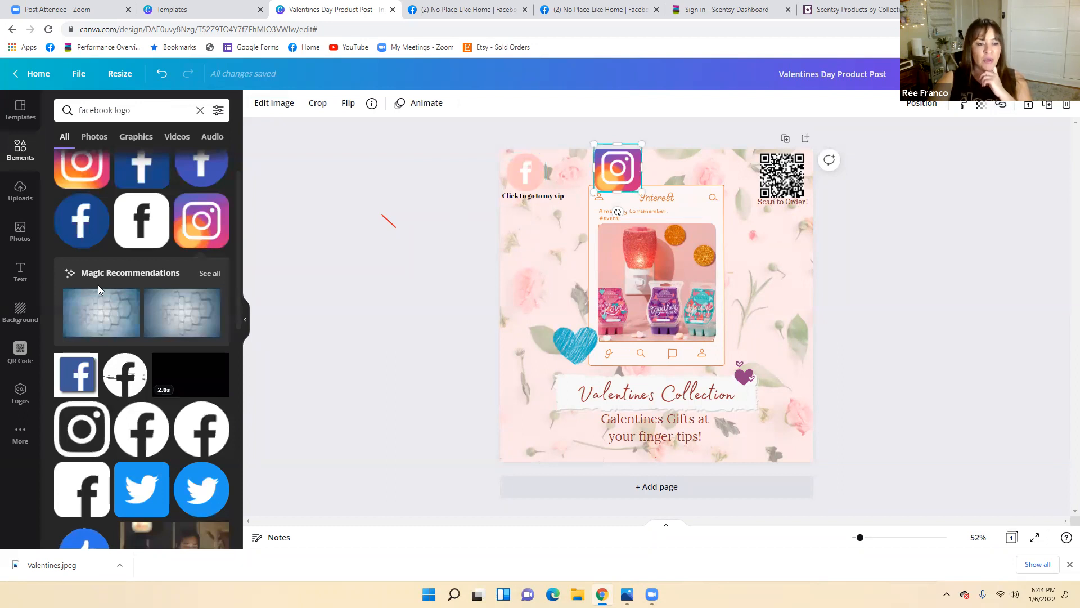
pyautogui.click(202, 220)
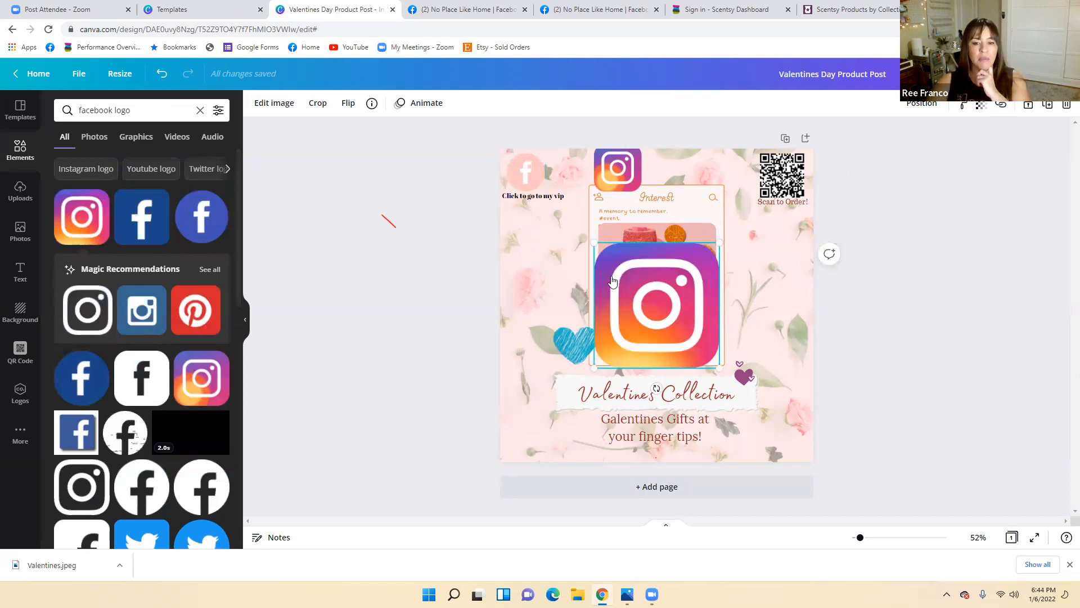
pyautogui.press('Delete')
# Step: Shrink the Instagram logo and place it beneath the "Click to go to my vip" text
pyautogui.click(634, 169)
pyautogui.moveTo(640, 143); pyautogui.dragTo(525, 221)
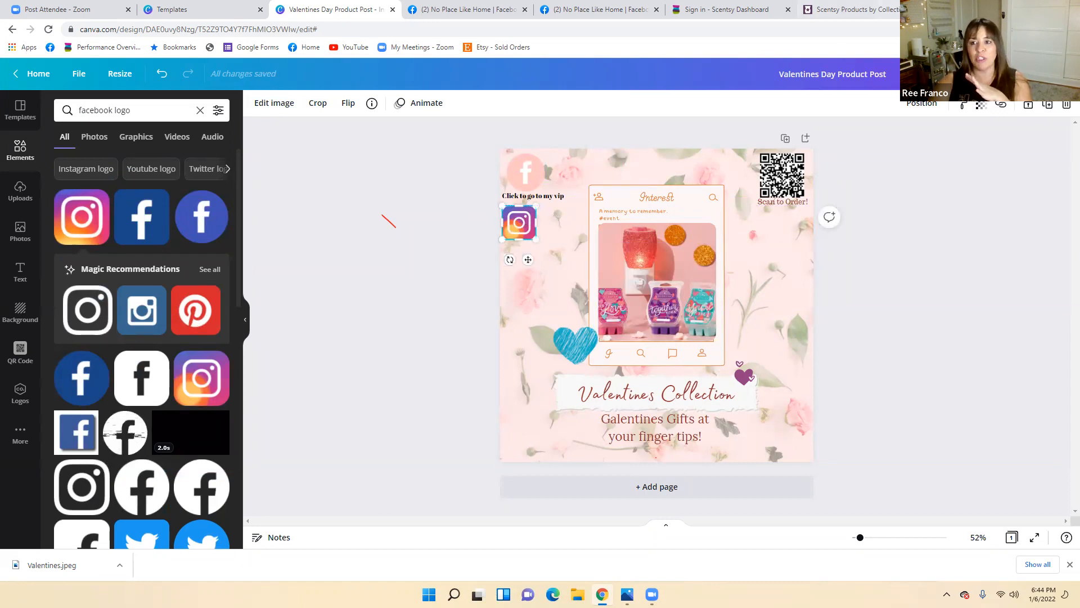
# Step: Open Instagram in a new browser tab and go to the signed-in account's own profile page
pyautogui.hotkey('ctrl', 't')
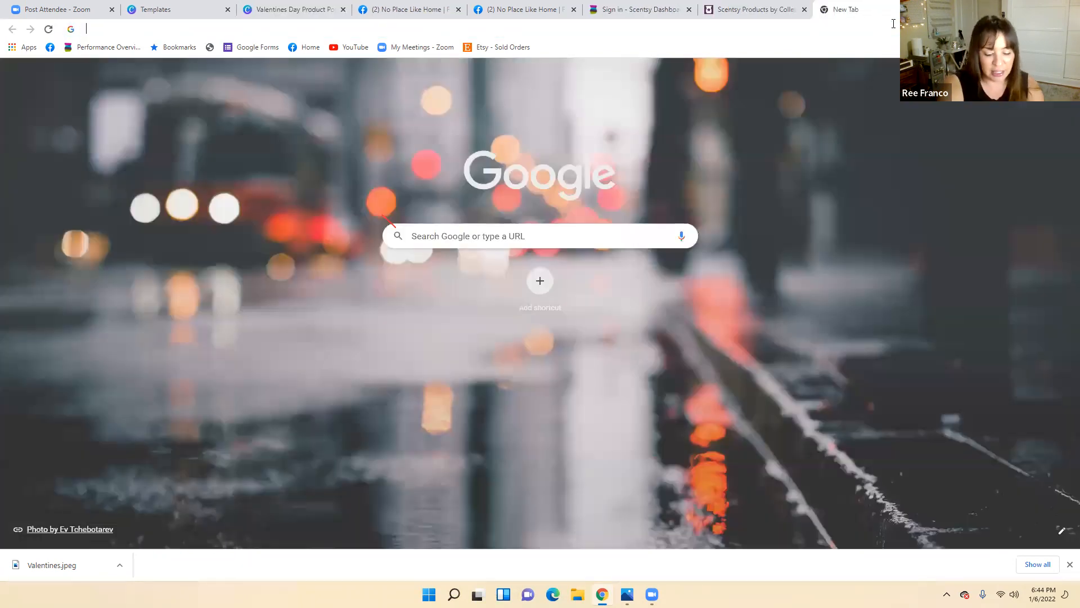
pyautogui.write('insta')
pyautogui.press('Return')
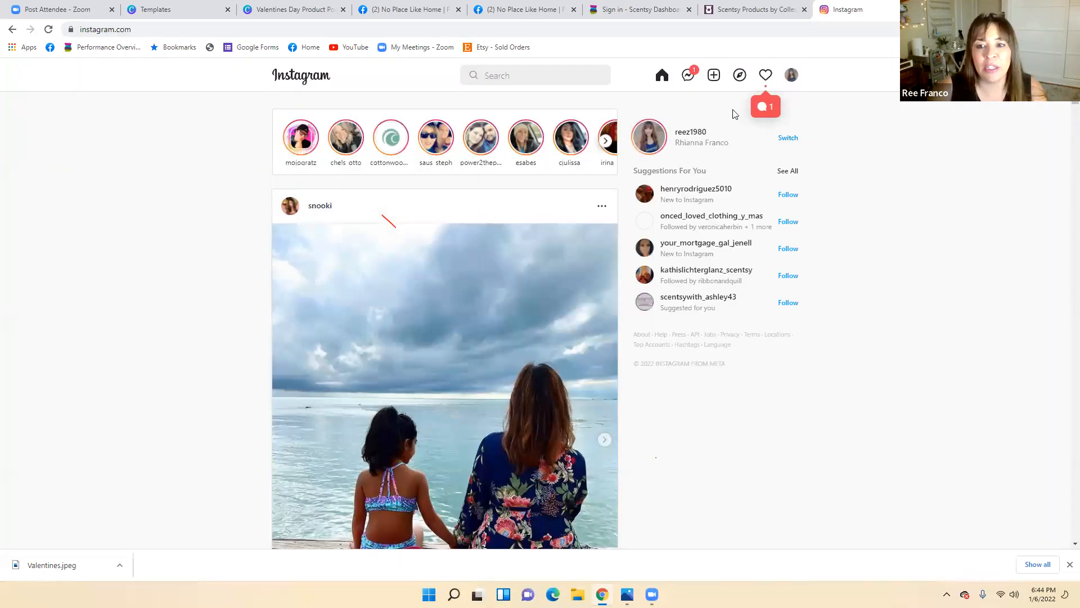
pyautogui.click(791, 75)
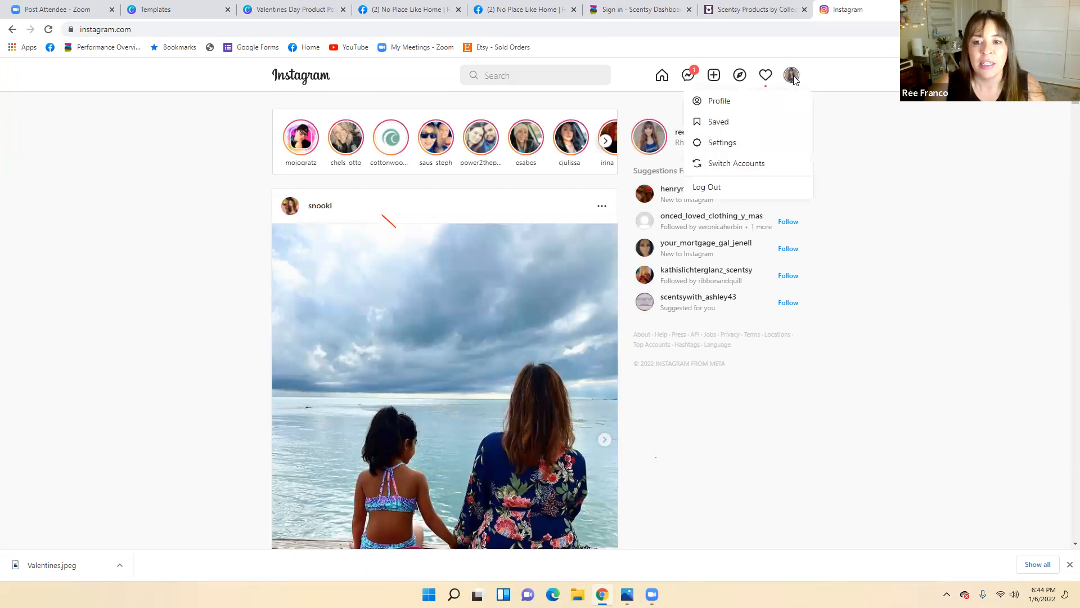
pyautogui.click(722, 99)
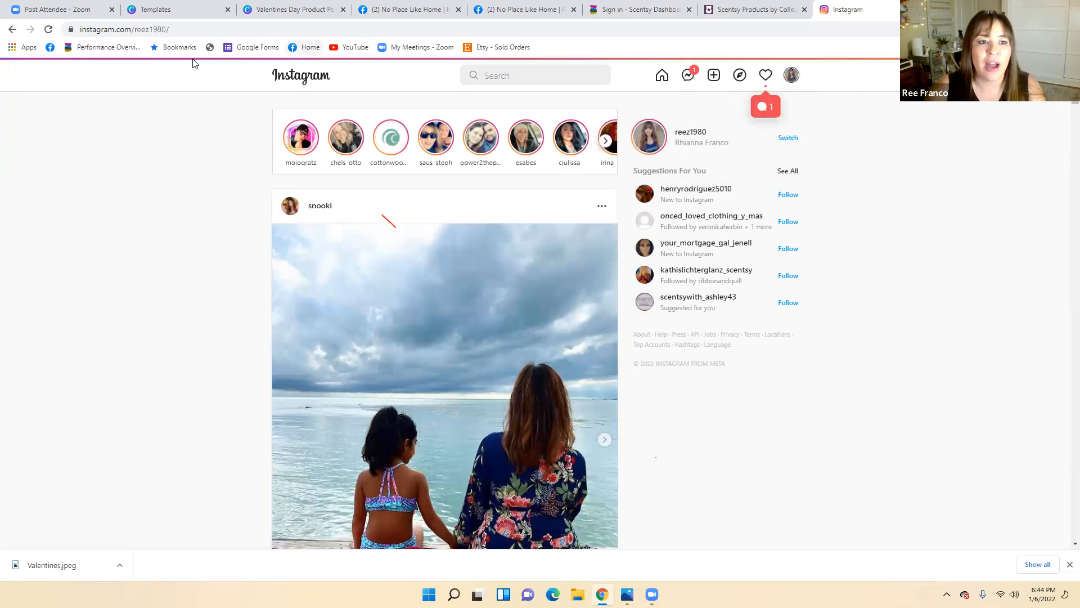
# Step: Copy the Instagram profile's web address and, back in the Canva design, set it as the Instagram logo's link
pyautogui.click(198, 28)
pyautogui.rightClick(101, 28)
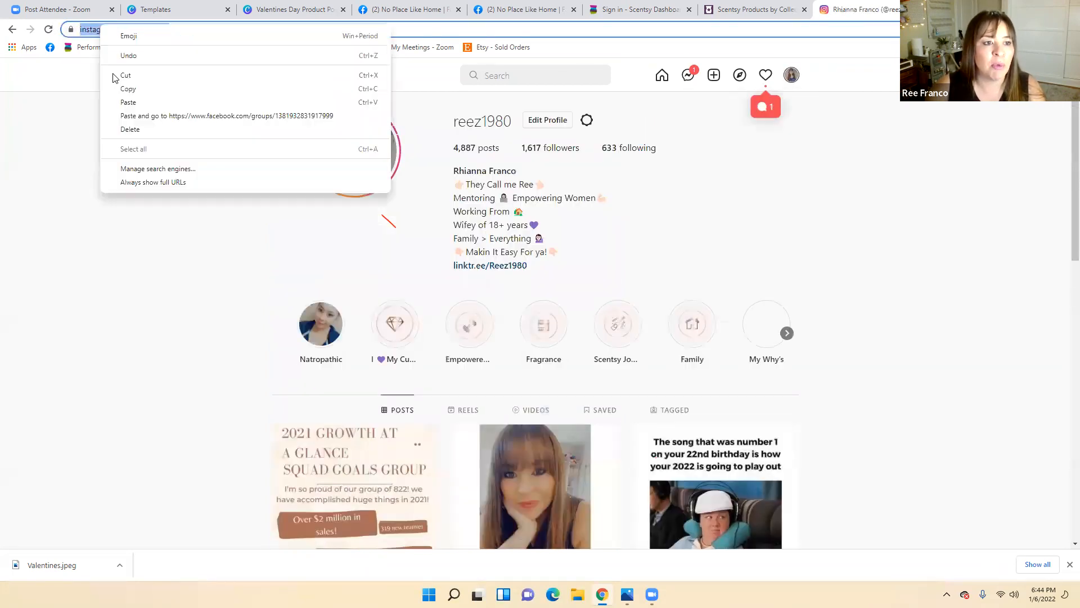
pyautogui.click(129, 89)
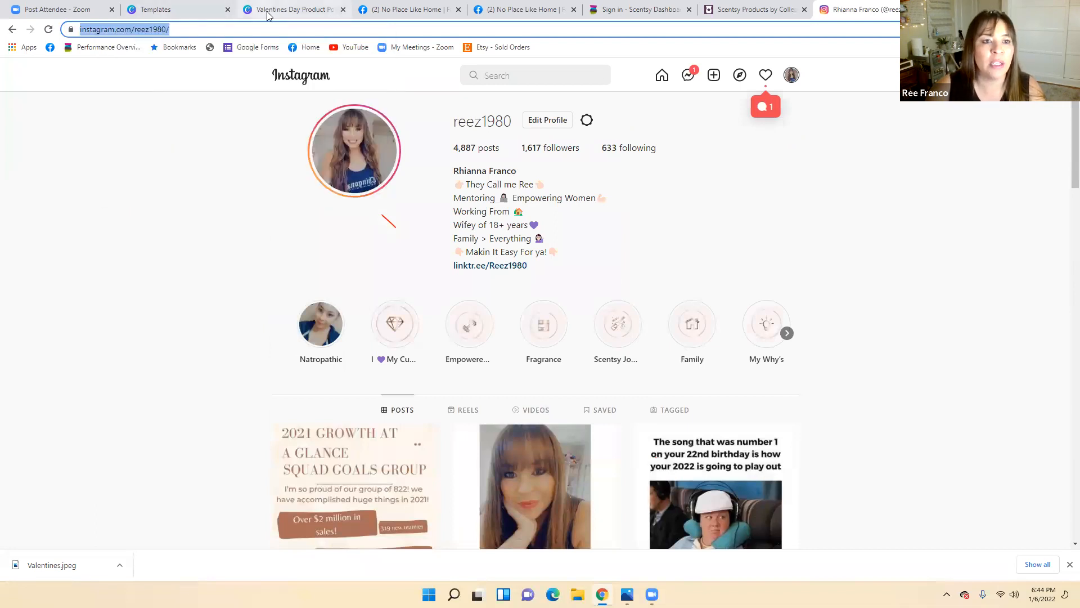
pyautogui.click(291, 9)
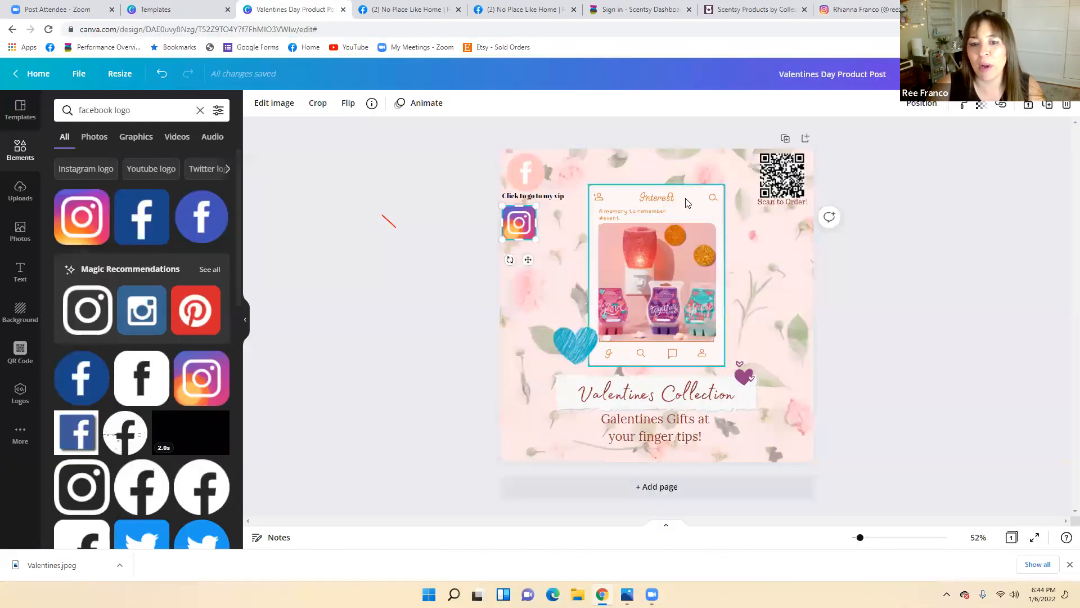
pyautogui.click(1001, 105)
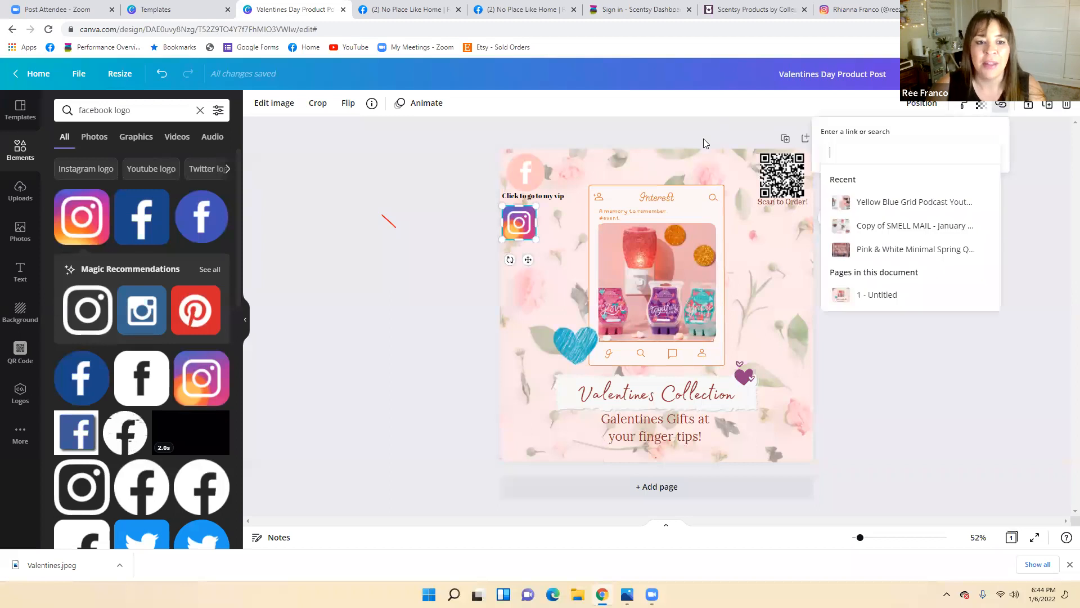
pyautogui.rightClick(823, 159)
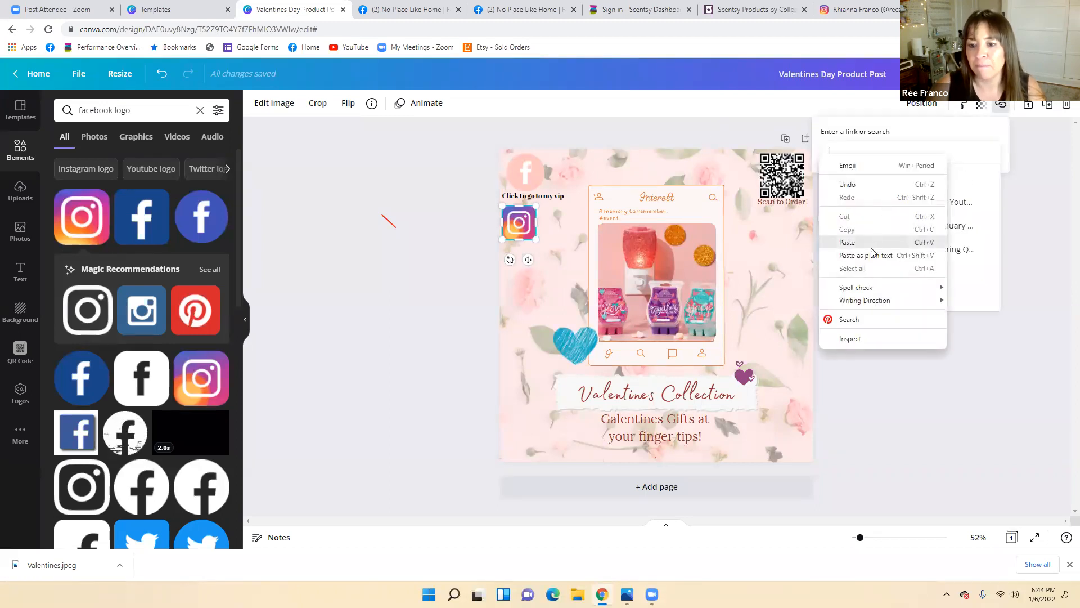
pyautogui.click(847, 242)
pyautogui.press('Return')
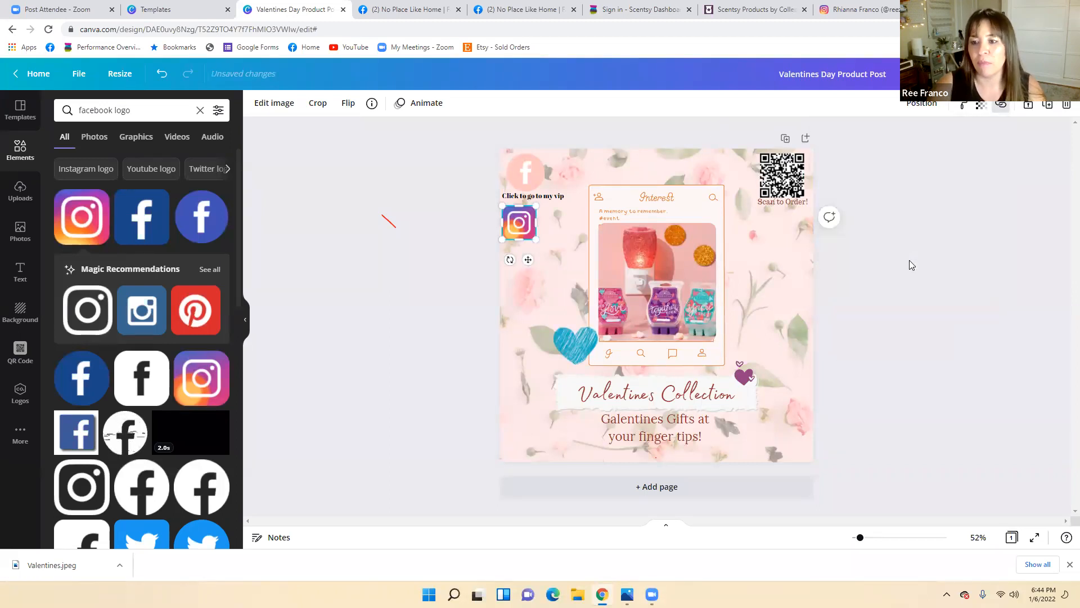
pyautogui.click(903, 259)
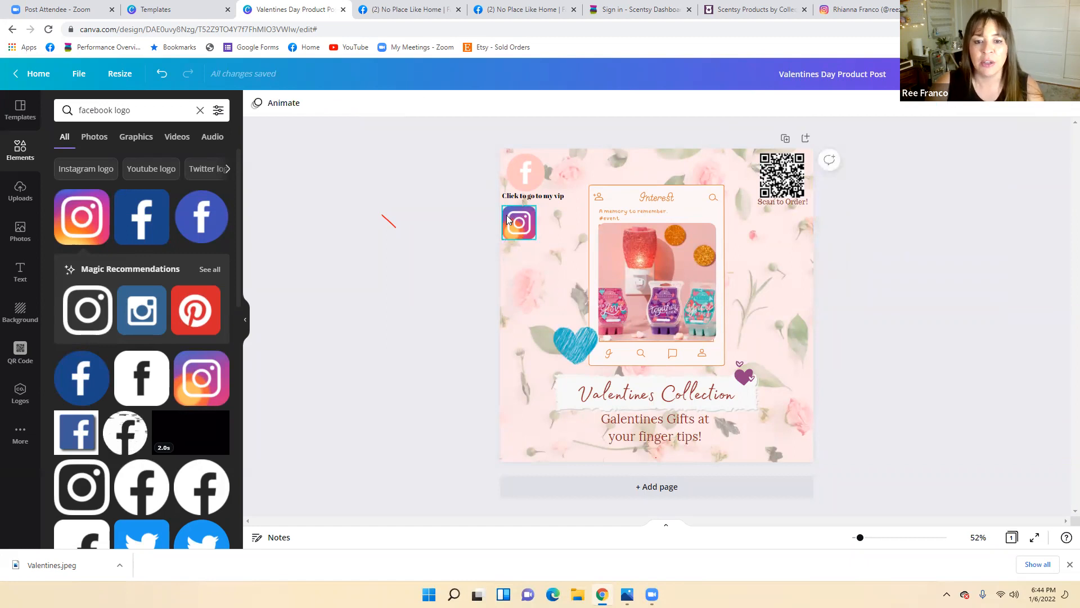
# Step: Test the Instagram logo's link by opening its target page, and switch to the Zoom browser tab
pyautogui.click(508, 220)
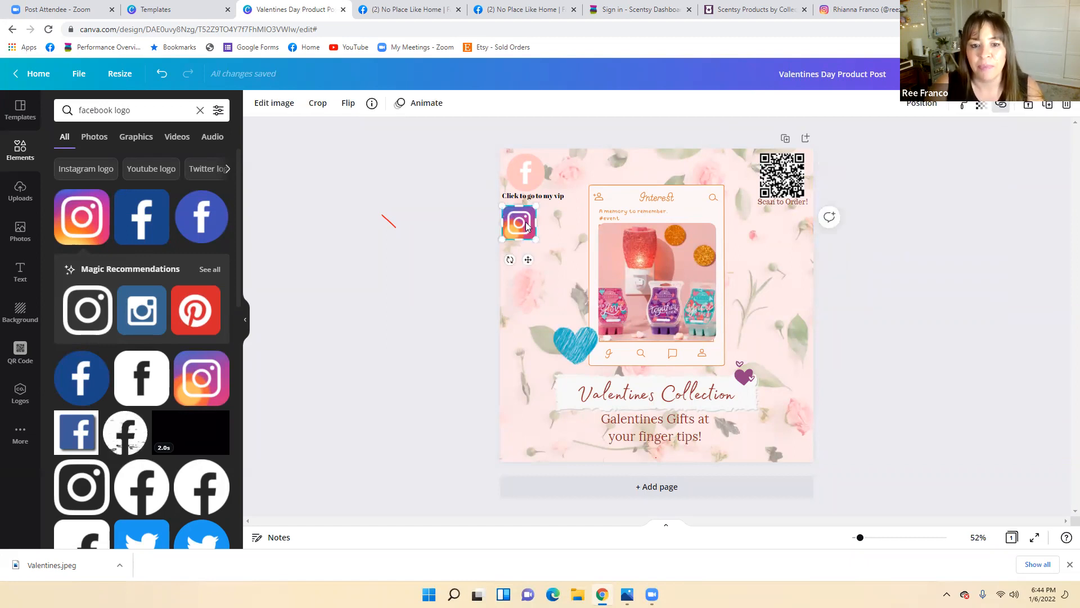
pyautogui.doubleClick(525, 223)
pyautogui.click(920, 279)
pyautogui.click(553, 215)
pyautogui.doubleClick(512, 223)
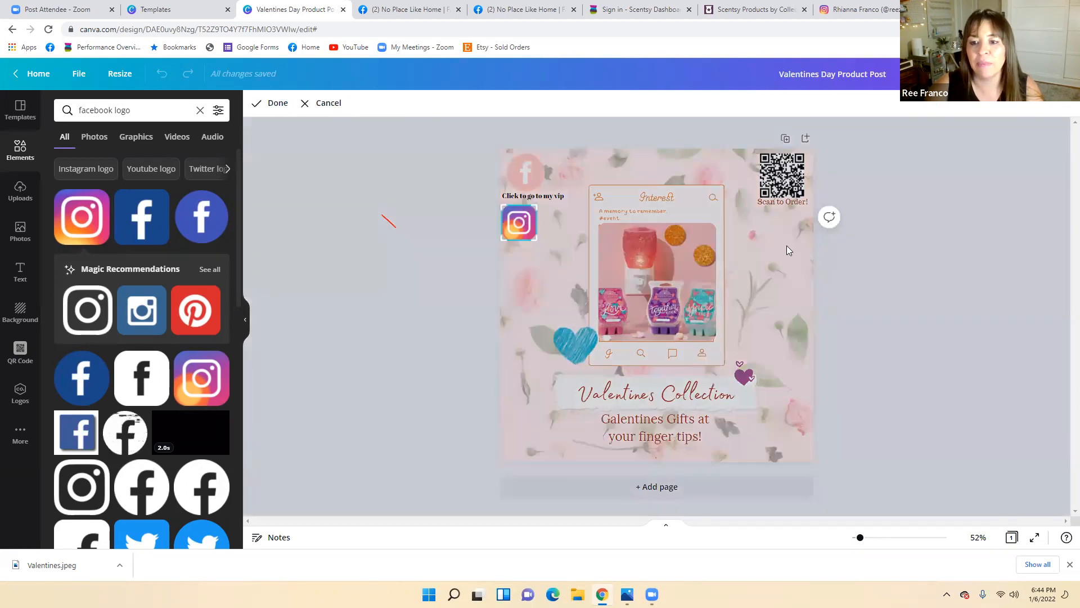
pyautogui.click(934, 273)
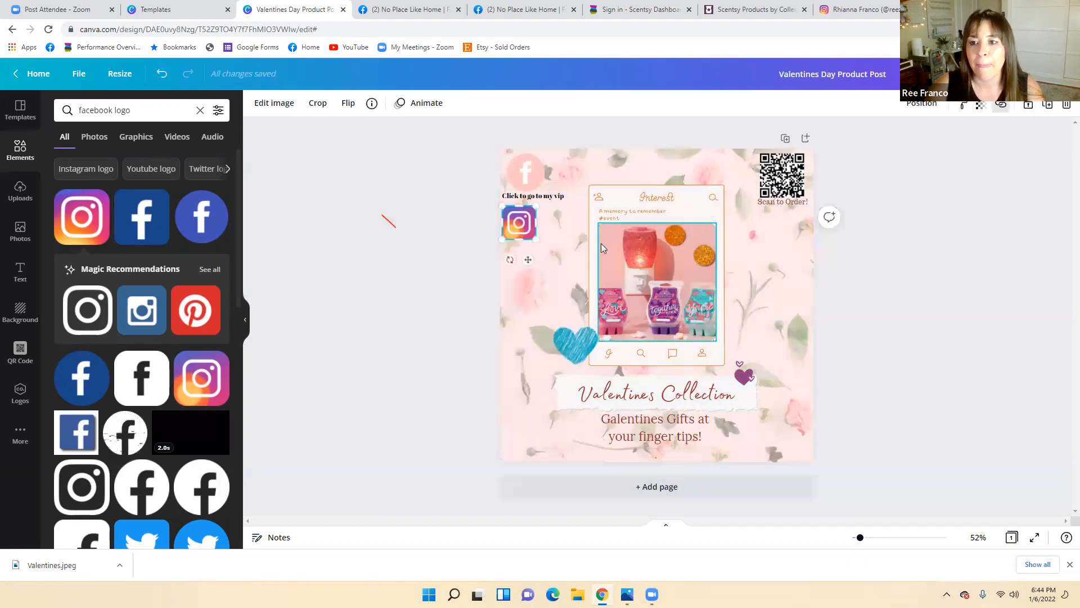
pyautogui.click(1001, 104)
pyautogui.click(954, 179)
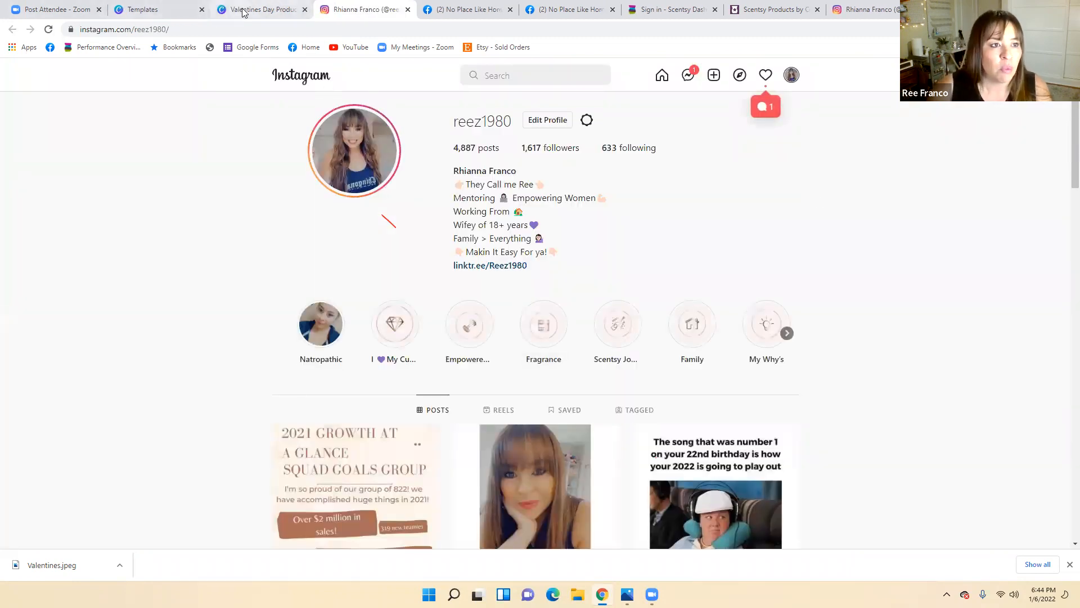
pyautogui.click(57, 10)
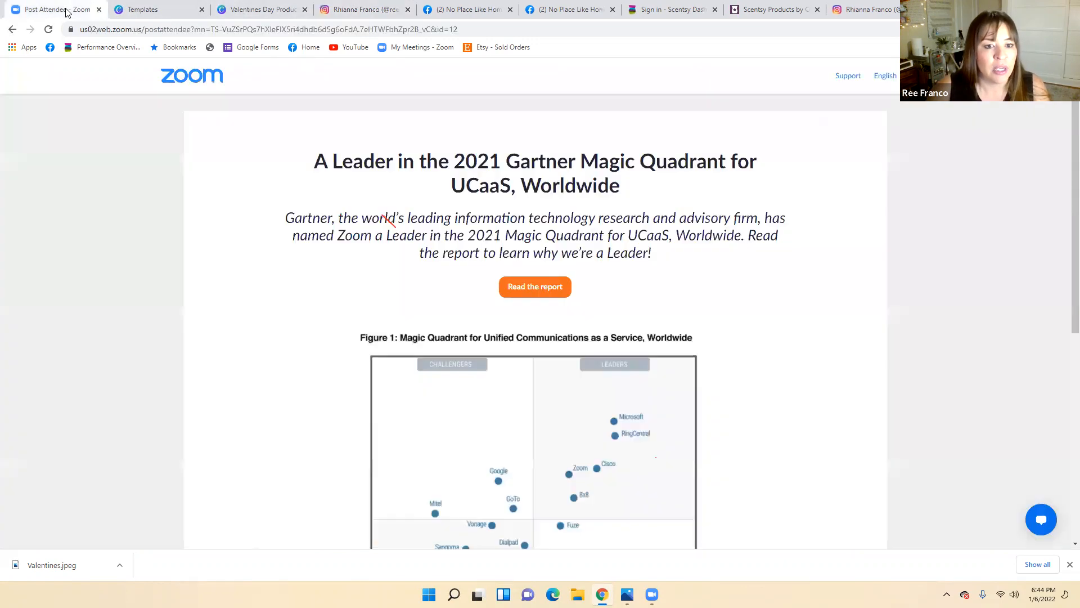
# Step: Return to the Valentines Day Product Post design's browser tab and close the Instagram logo's link settings
pyautogui.click(145, 10)
pyautogui.click(231, 5)
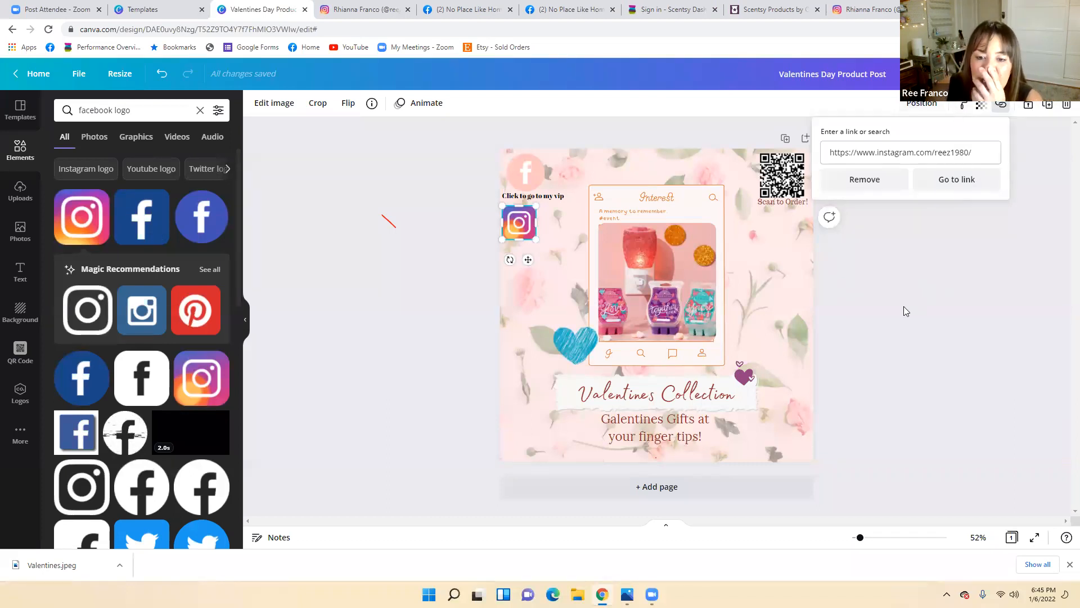
pyautogui.press('Escape')
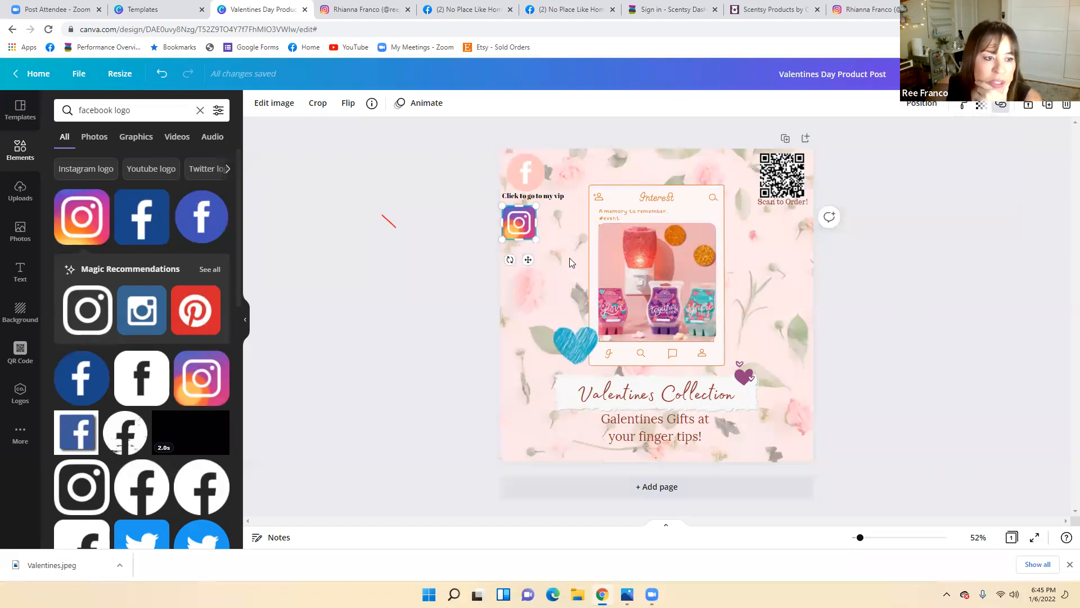
# Step: Add the photo of the grey figure leaning on an Instagram camera, shrink it and place it in the design's lower-right corner
pyautogui.click(87, 137)
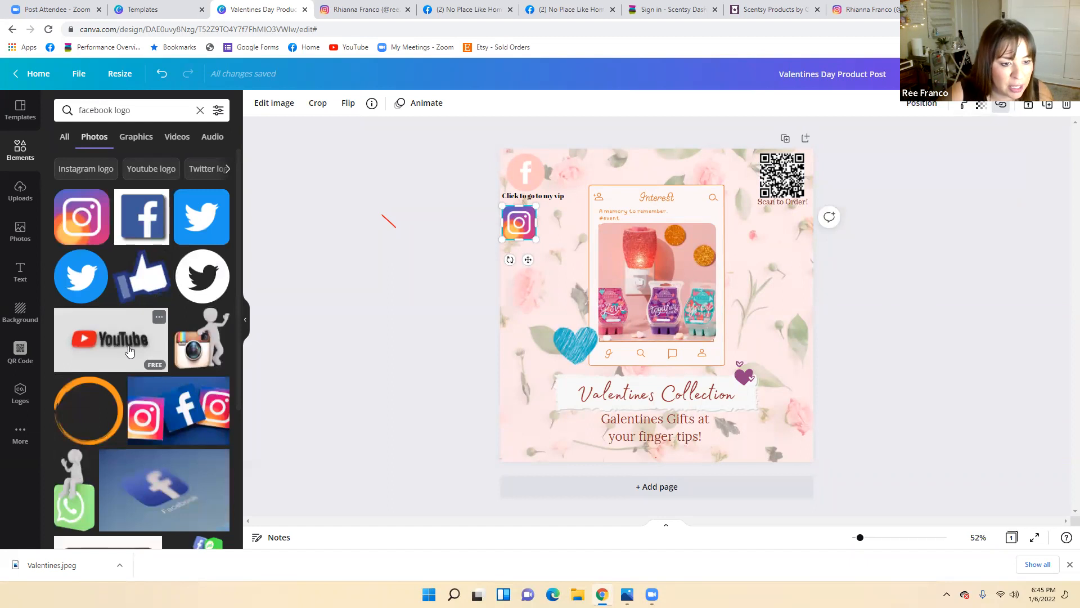
pyautogui.click(207, 339)
pyautogui.moveTo(698, 340); pyautogui.dragTo(730, 337)
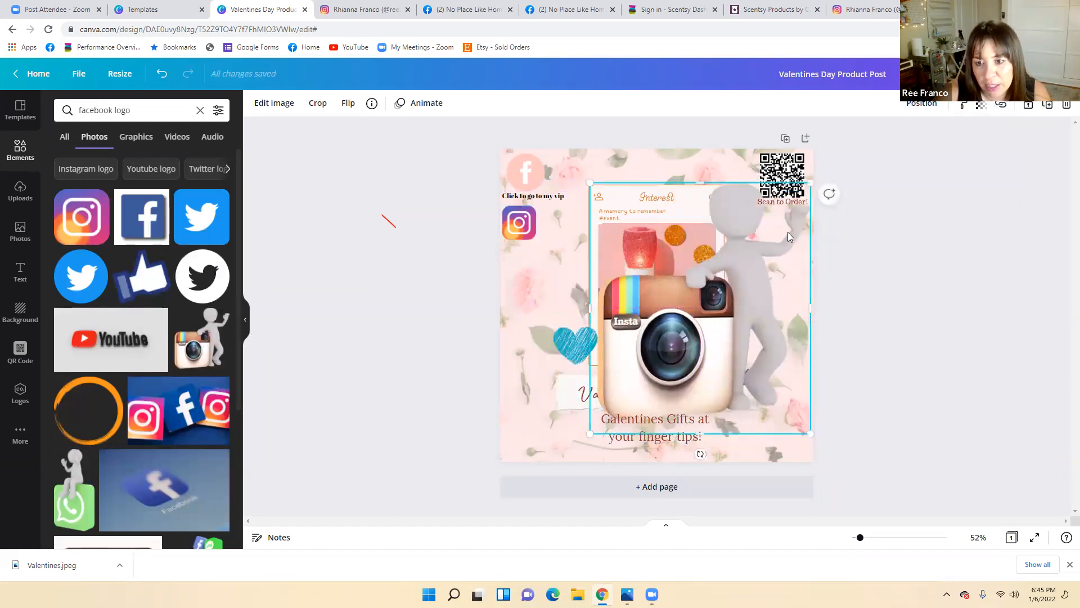
pyautogui.moveTo(811, 183); pyautogui.dragTo(758, 244)
pyautogui.moveTo(689, 324); pyautogui.dragTo(743, 358)
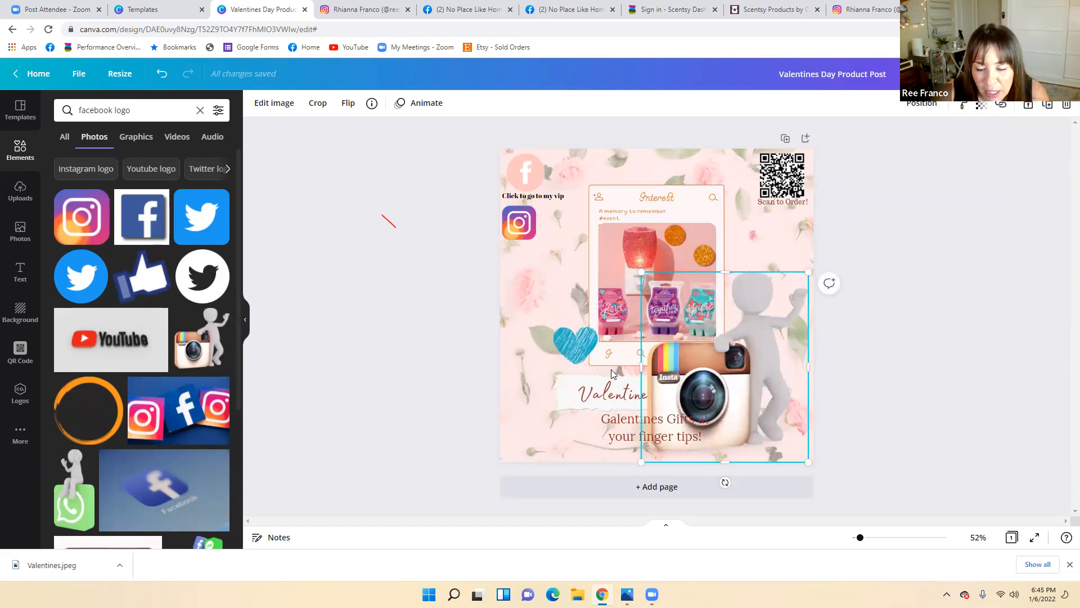
# Step: Shift the Instagram camera figure backward and forward in the layer order, finishing with it behind the post frame, banner and text
pyautogui.click(915, 107)
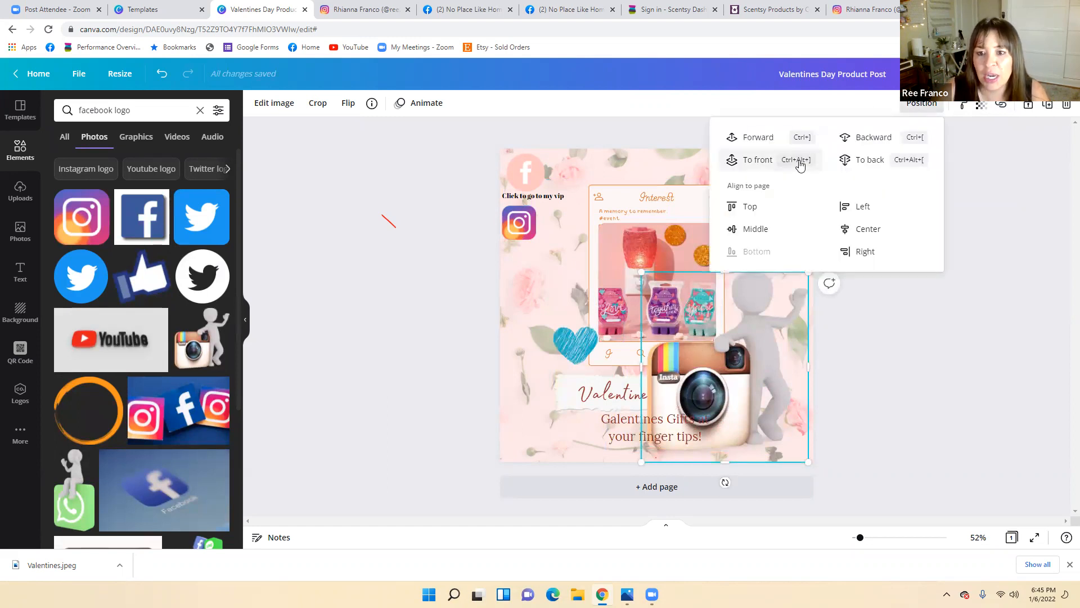
pyautogui.click(873, 140)
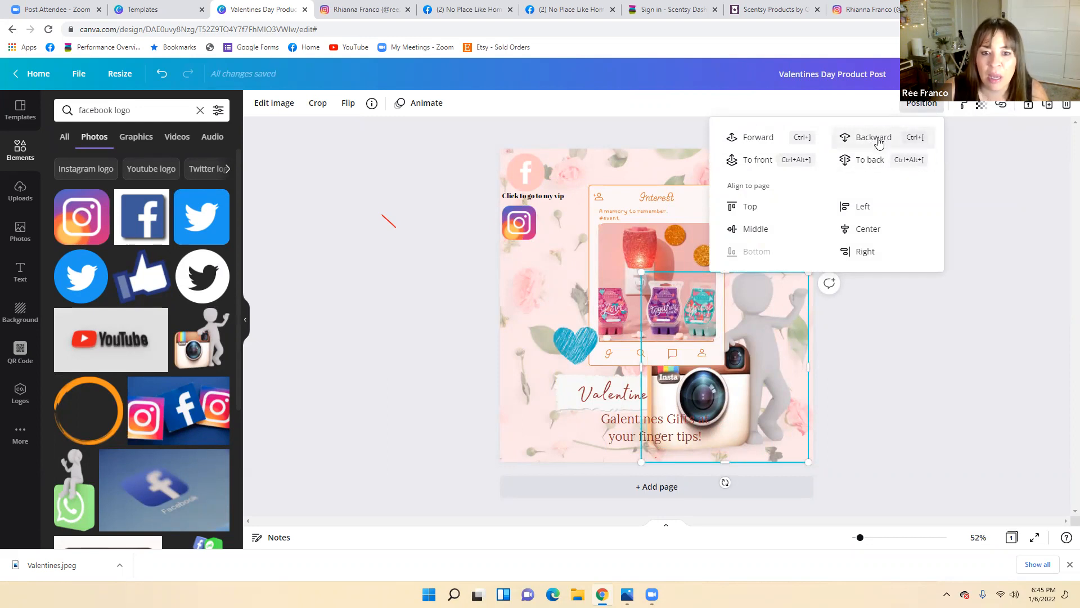
pyautogui.click(765, 139)
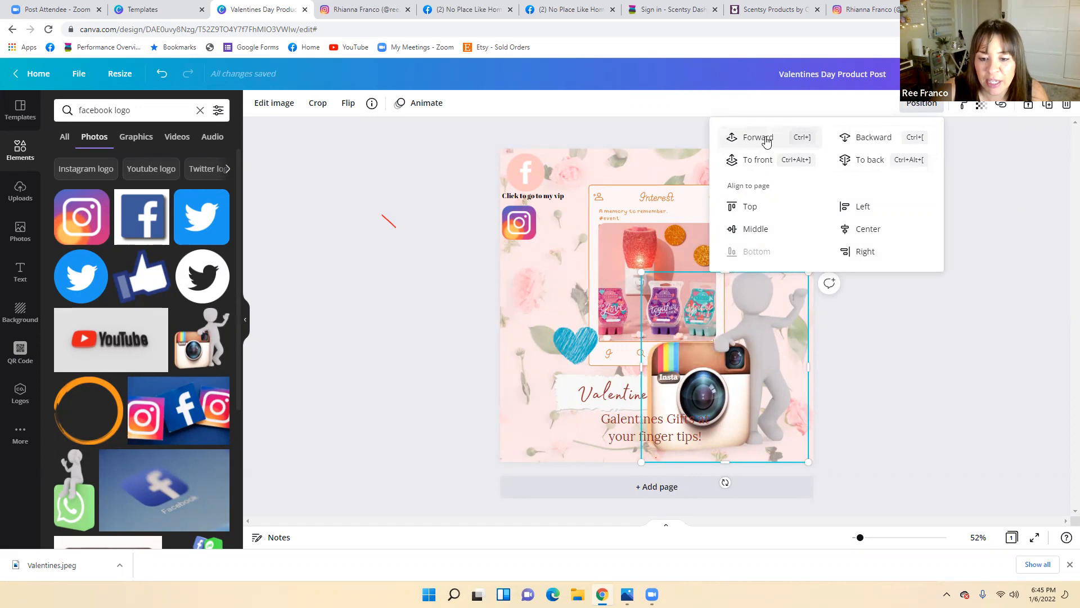
pyautogui.click(857, 141)
pyautogui.click(858, 141)
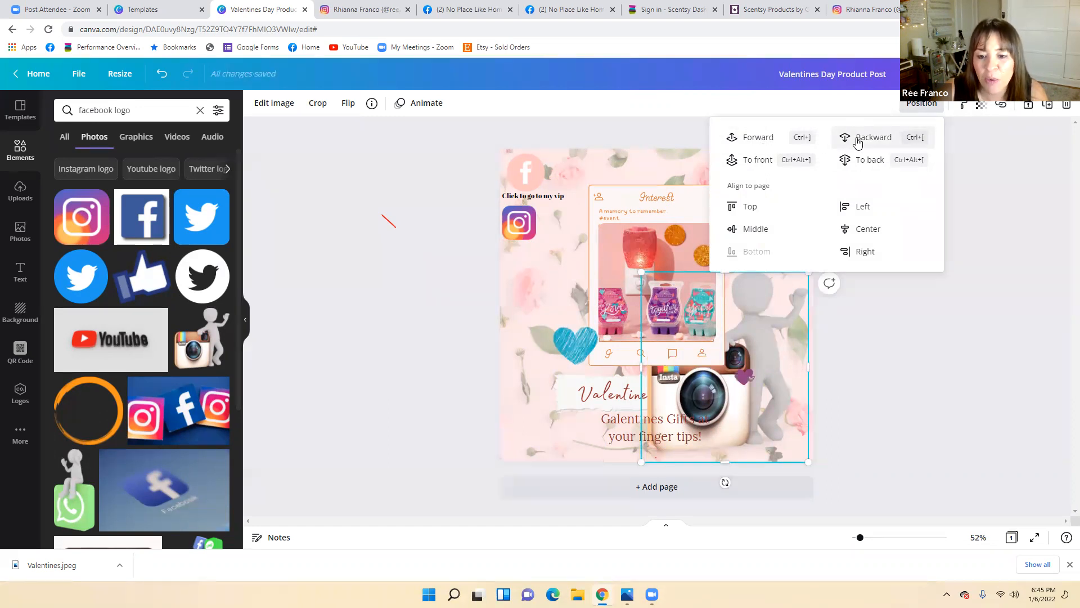
pyautogui.click(861, 141)
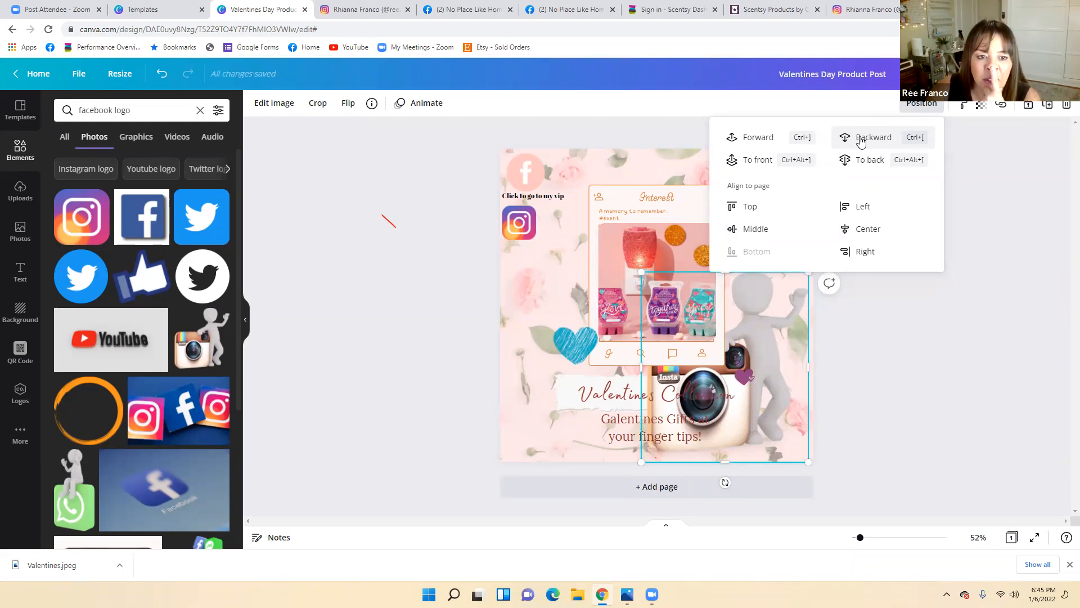
pyautogui.click(860, 140)
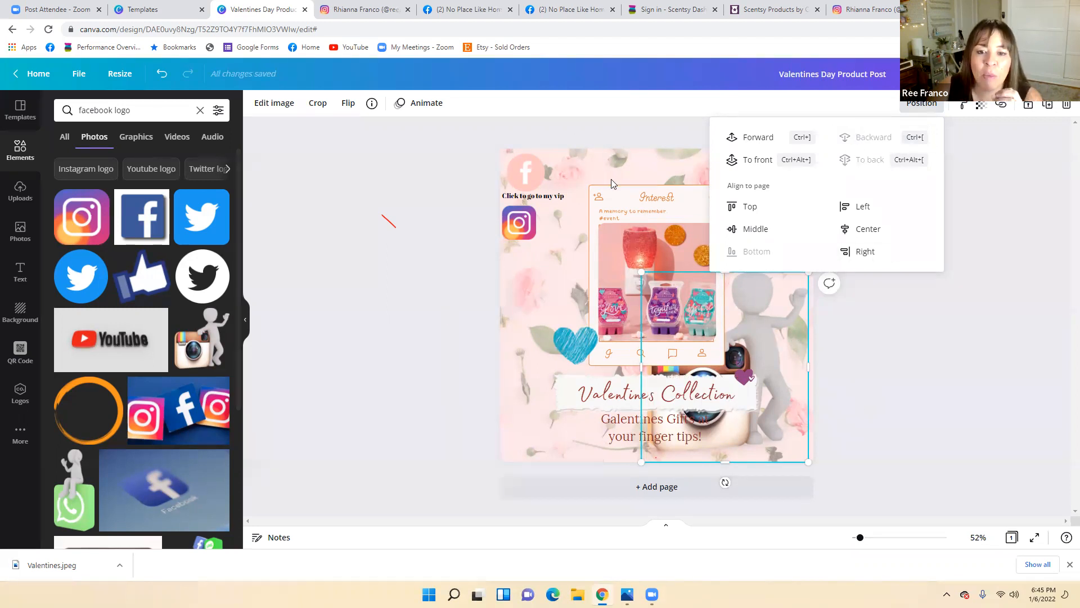
# Step: Try the page alignments on the Instagram camera figure, including middle, center, bottom, top and left, and move it back to the lower-right corner
pyautogui.click(751, 207)
pyautogui.click(748, 229)
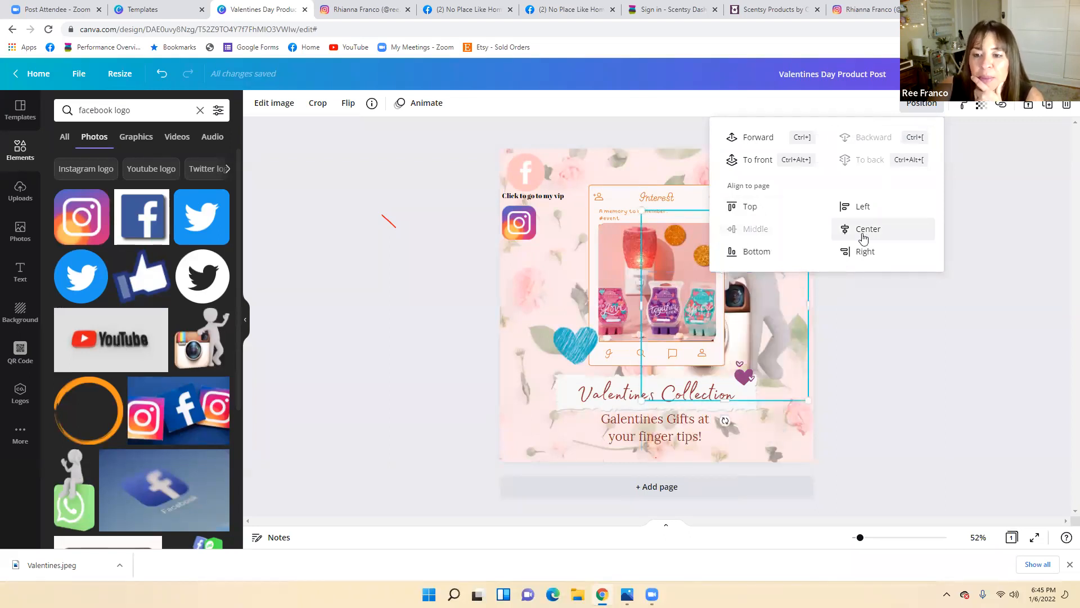
pyautogui.click(867, 231)
pyautogui.click(753, 251)
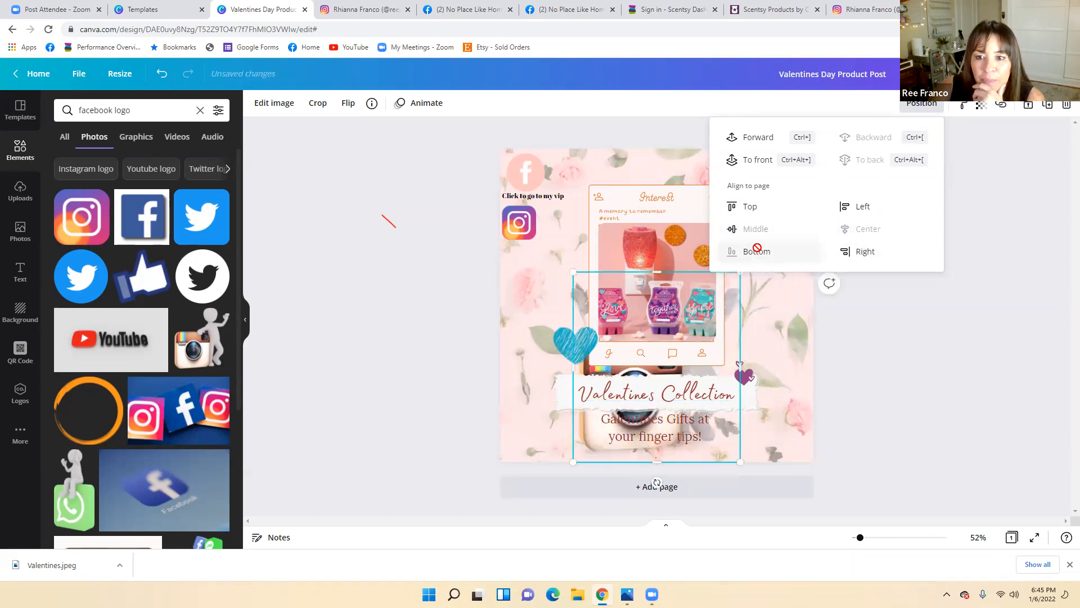
pyautogui.click(750, 207)
pyautogui.click(843, 215)
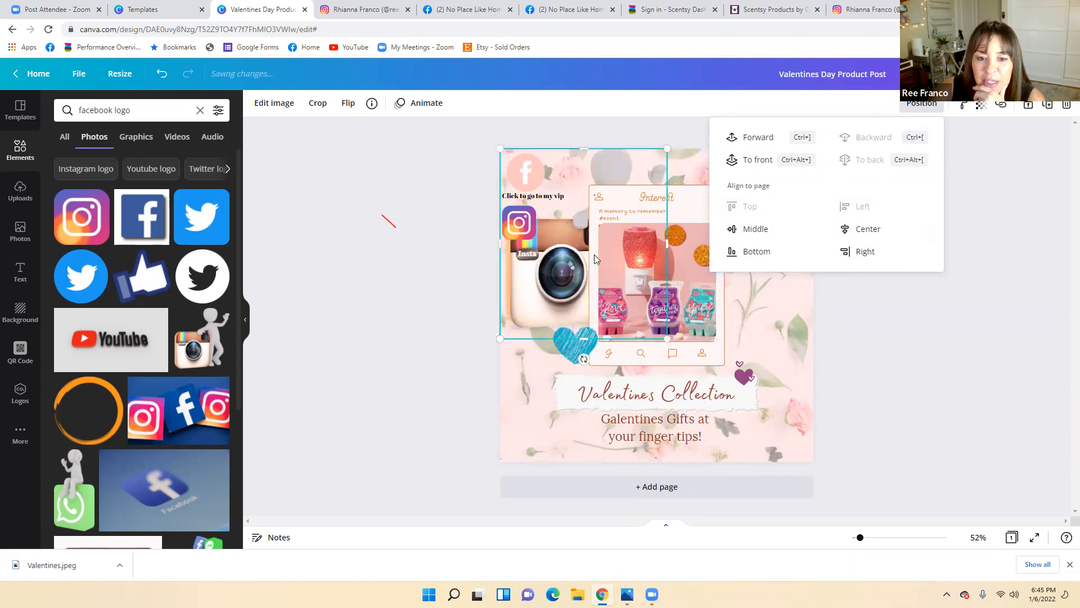
pyautogui.moveTo(589, 282); pyautogui.dragTo(705, 406)
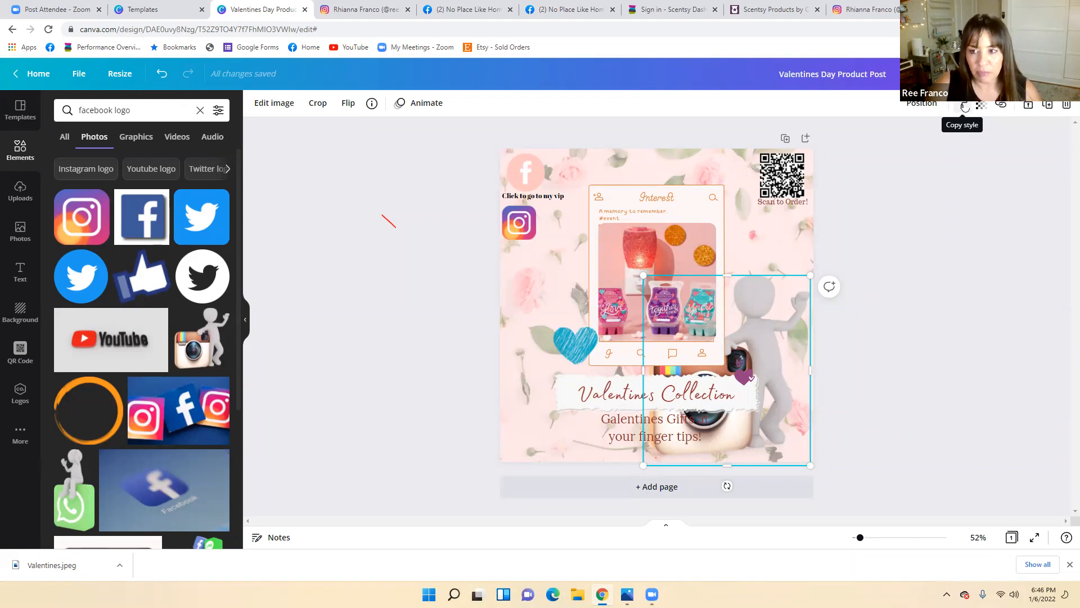
# Step: Add a second page filled with the Instagram camera figure image as its background
pyautogui.click(806, 138)
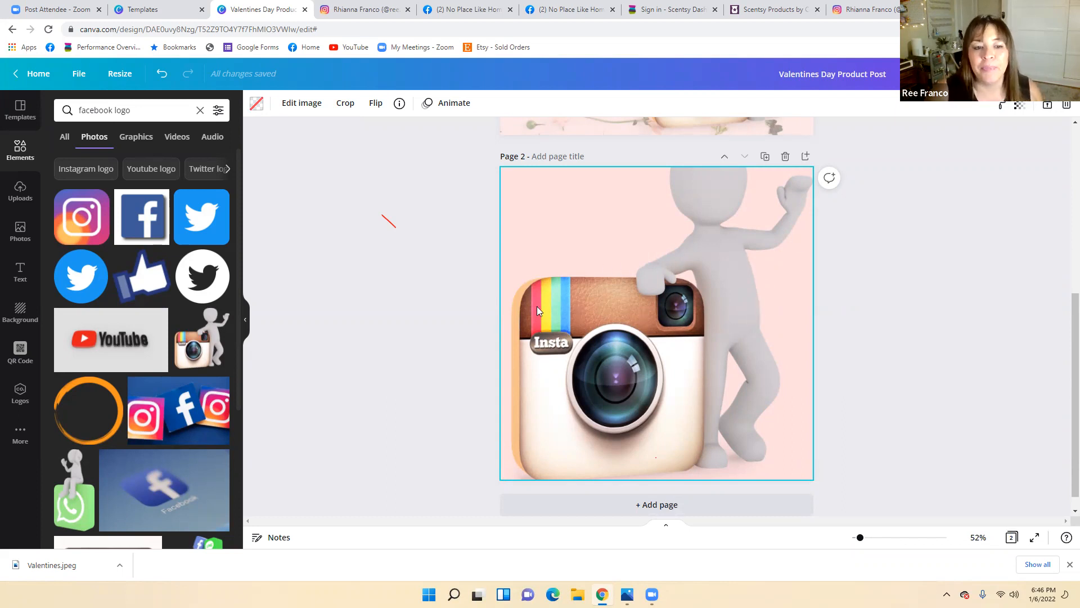
pyautogui.scroll(5, 716, 310)
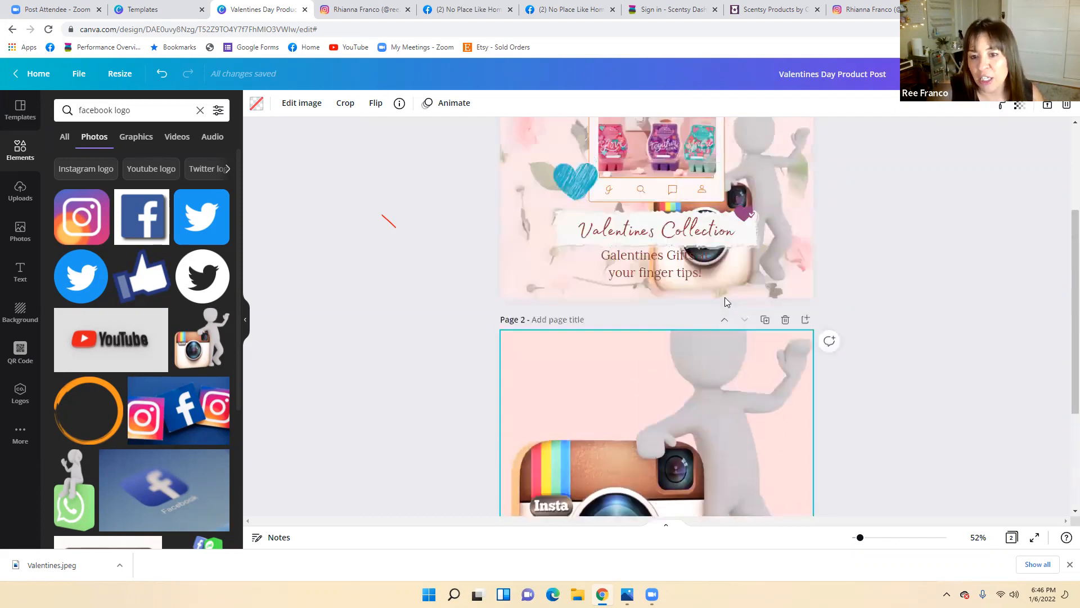
pyautogui.scroll(-5, 726, 295)
pyautogui.scroll(4, 727, 294)
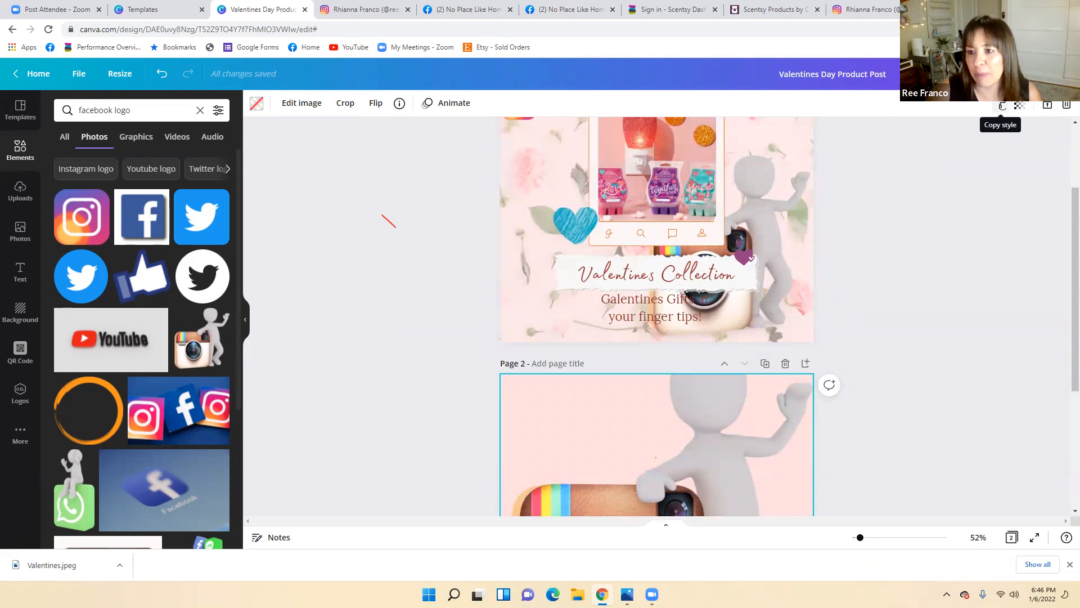
pyautogui.scroll(1, 980, 241)
pyautogui.scroll(3, 980, 241)
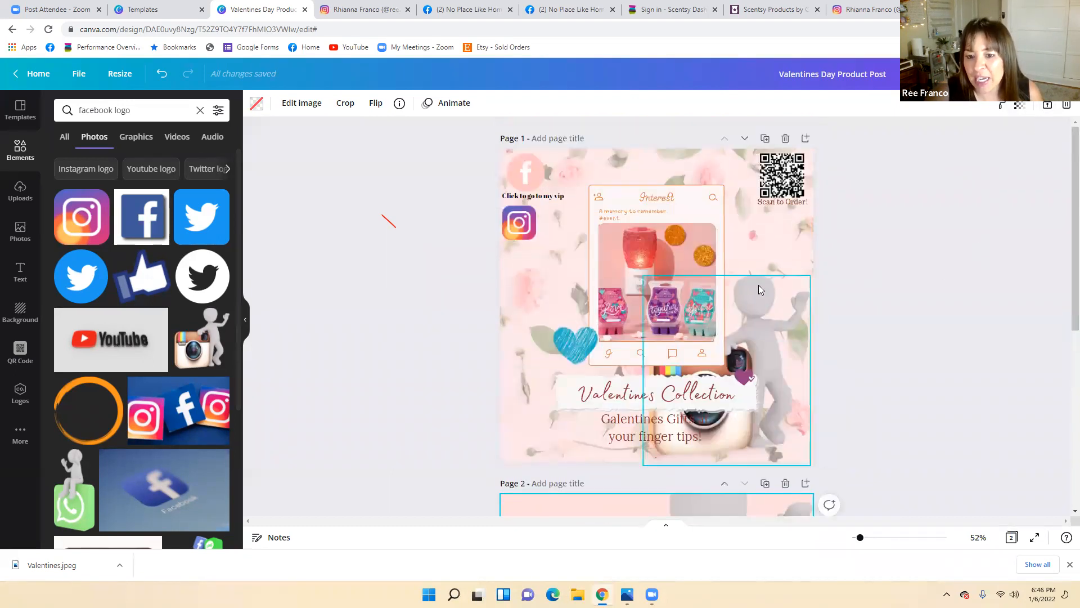
# Step: Lock the orange social-post frame around the product photo on page 1
pyautogui.click(658, 218)
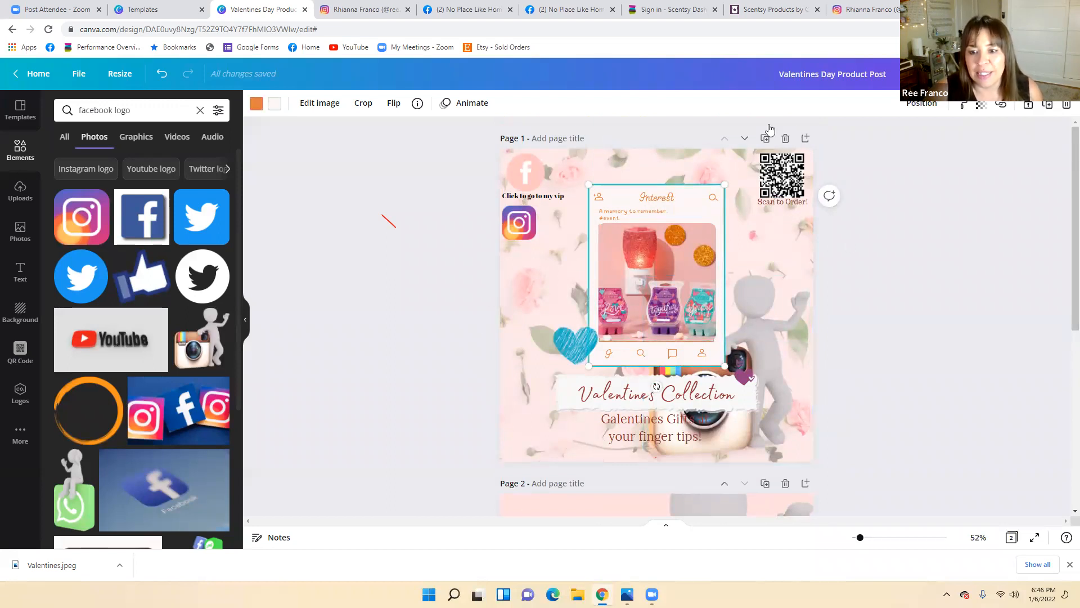
pyautogui.click(1028, 107)
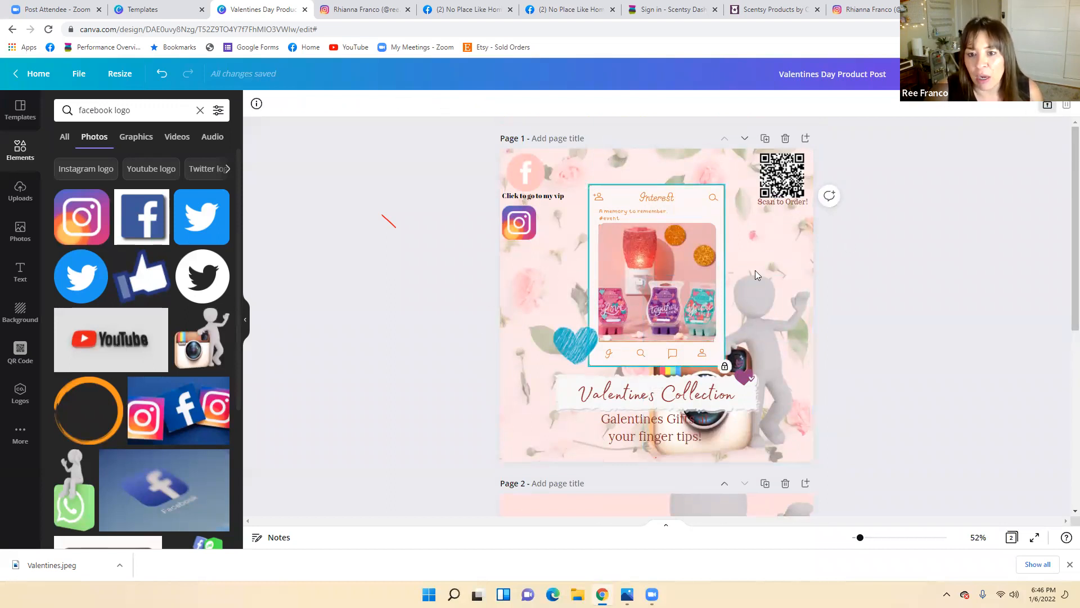
pyautogui.click(755, 234)
# Step: Move the product photo out of the locked frame to page 1's lower-left corner and check the frame's selection
pyautogui.click(704, 261)
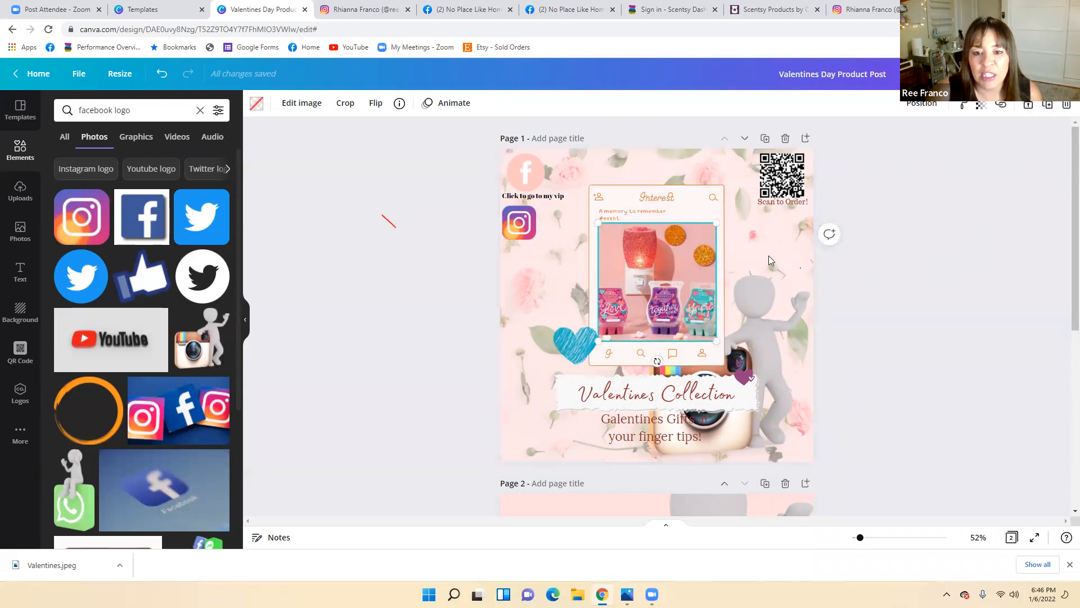
pyautogui.moveTo(704, 270); pyautogui.dragTo(545, 282)
pyautogui.moveTo(514, 322); pyautogui.dragTo(479, 373)
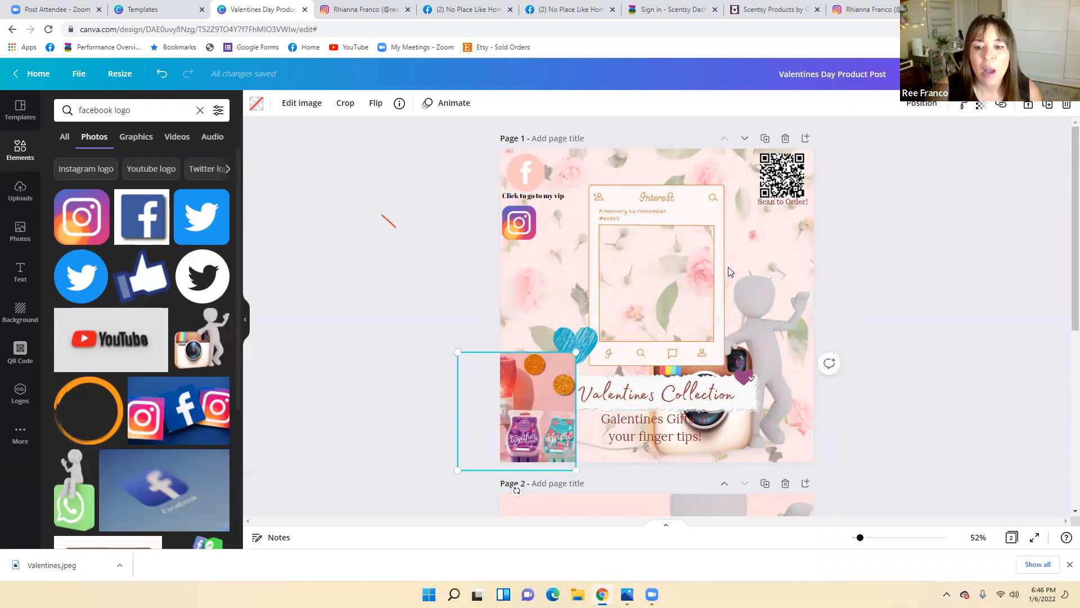
pyautogui.click(688, 256)
pyautogui.click(776, 312)
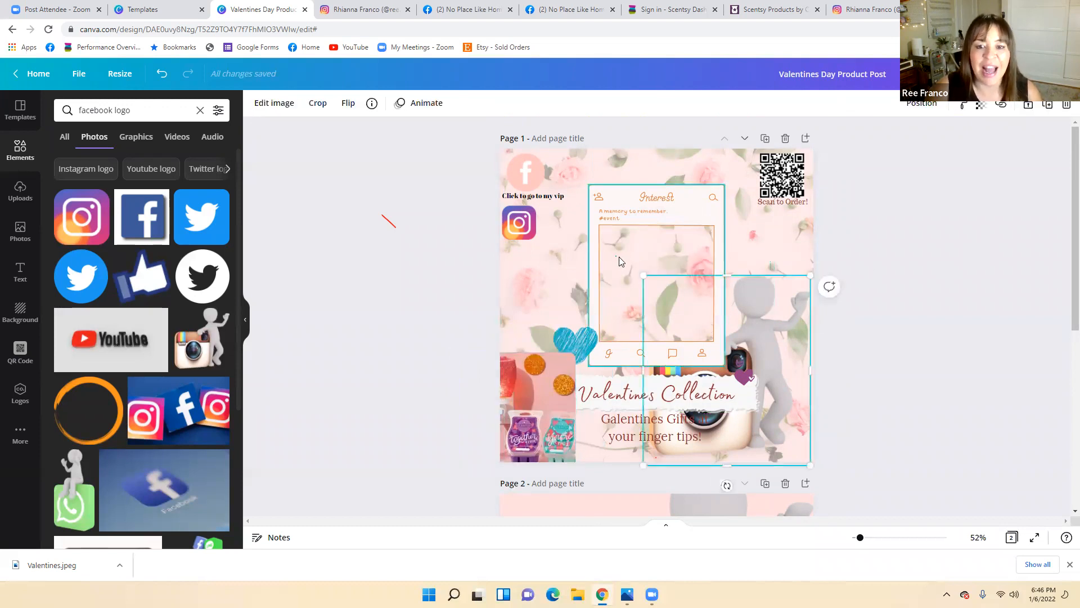
pyautogui.click(619, 256)
pyautogui.click(621, 223)
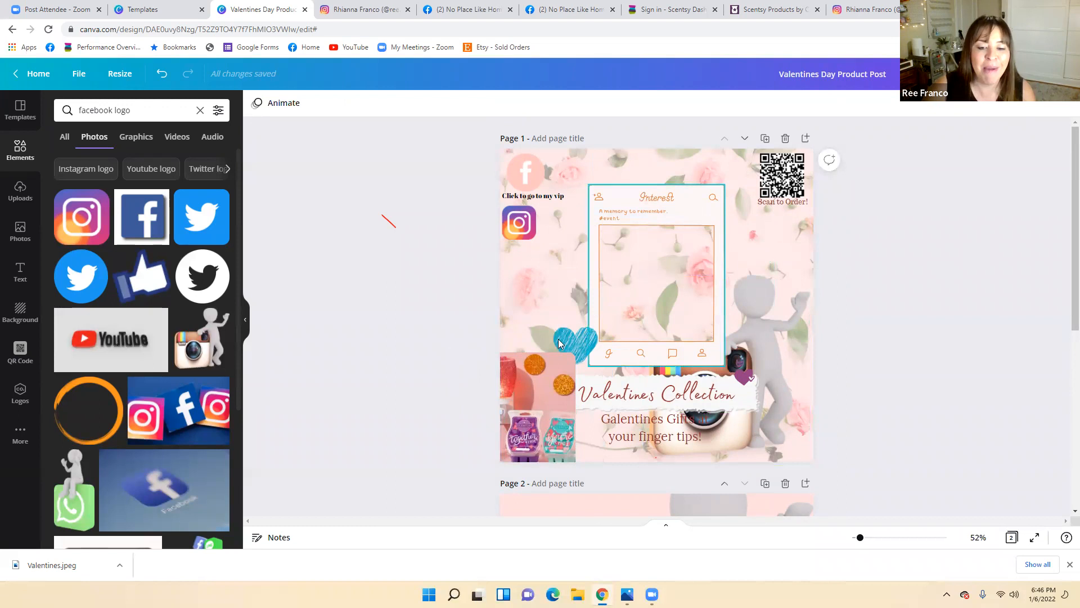
# Step: Move the product photo back inside the orange post frame and lock it in place
pyautogui.moveTo(527, 380); pyautogui.dragTo(669, 254)
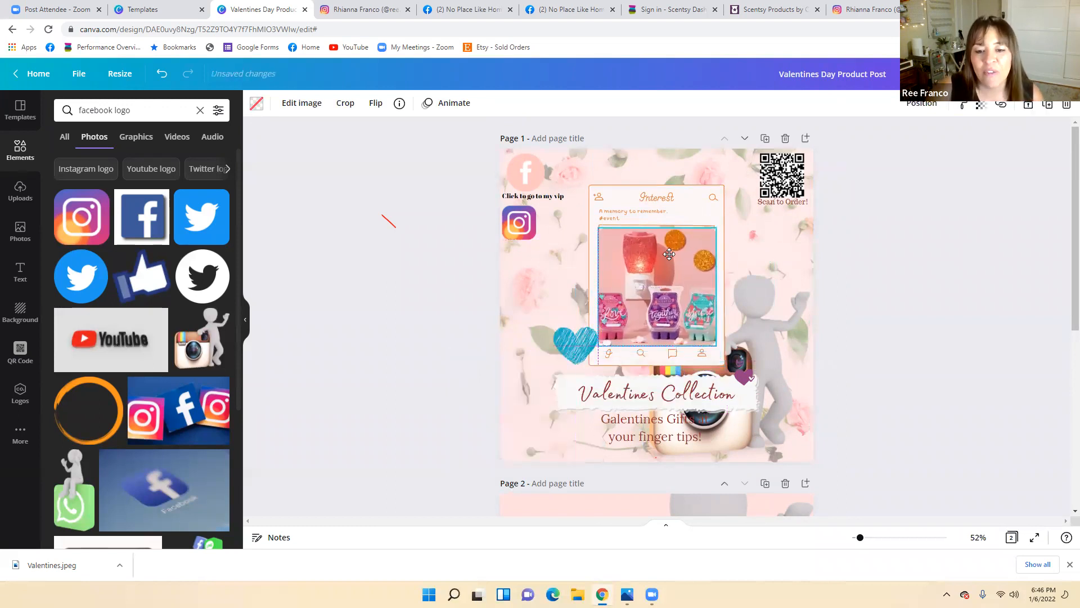
pyautogui.click(1027, 105)
pyautogui.click(779, 253)
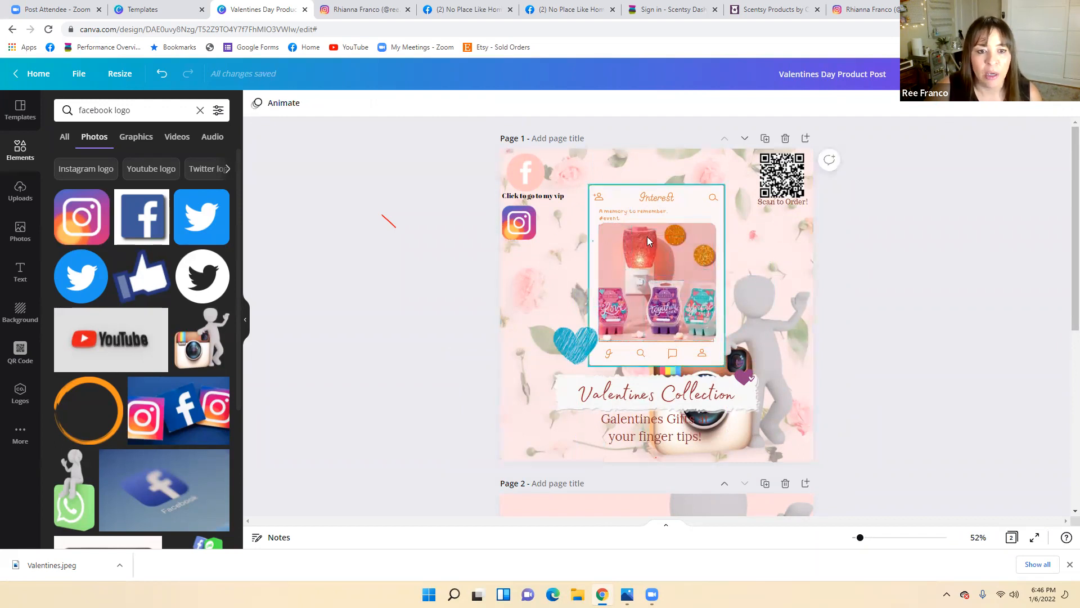
pyautogui.click(762, 257)
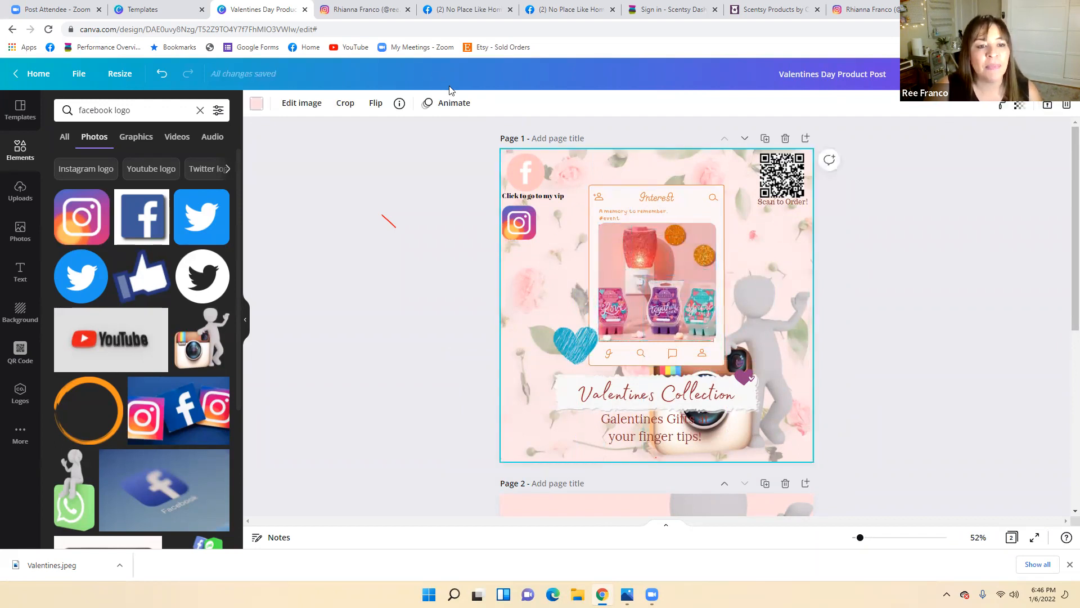
# Step: Undo the product photo's lock and moves, and redo the moves to put the photo back inside the frame
pyautogui.click(162, 77)
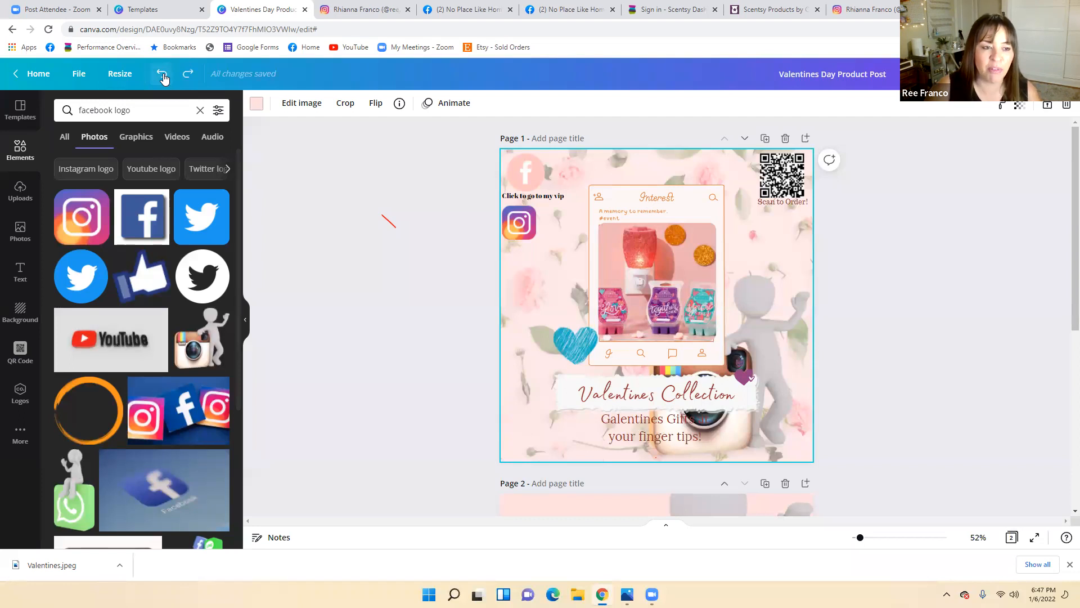
pyautogui.click(163, 76)
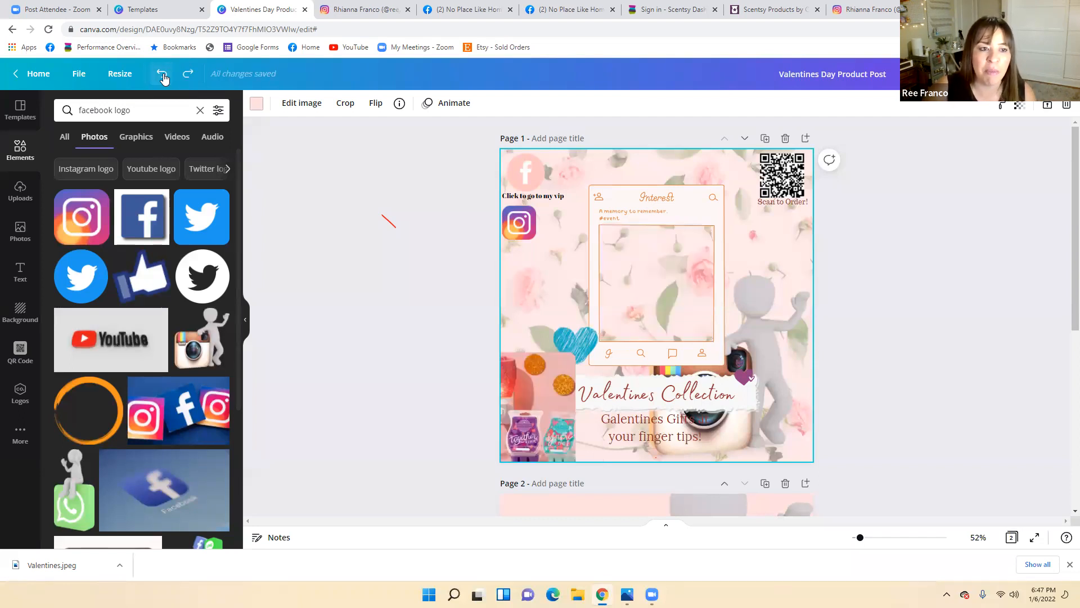
pyautogui.click(162, 76)
pyautogui.click(163, 77)
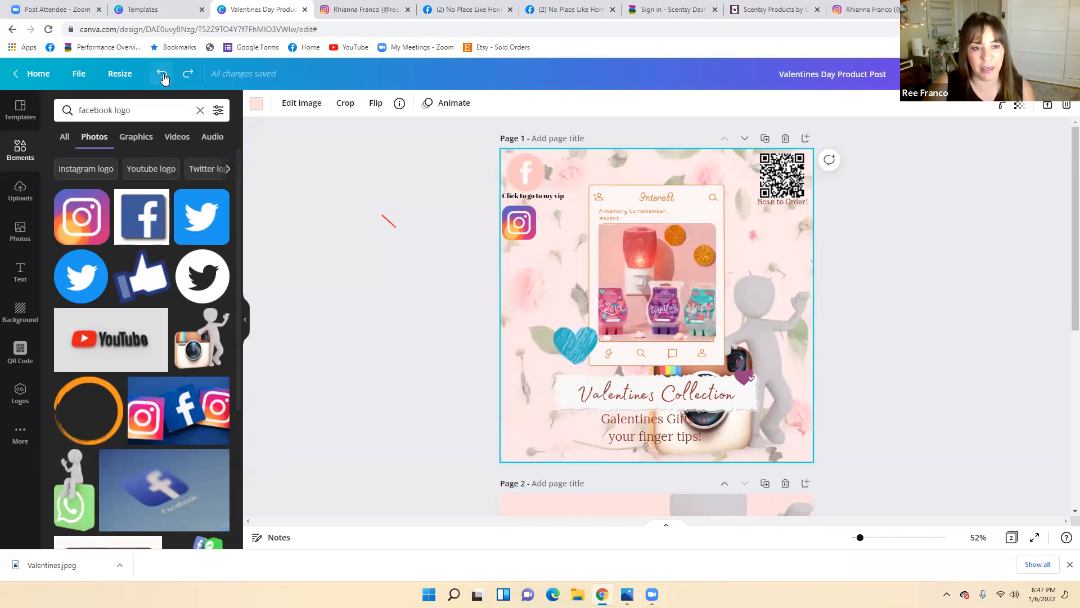
pyautogui.click(188, 76)
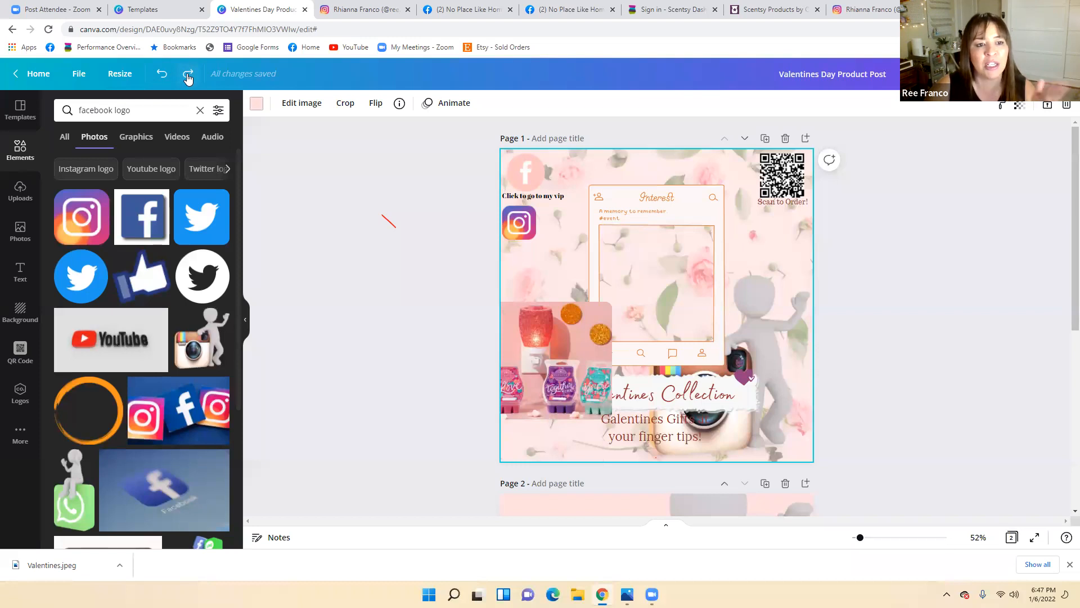
pyautogui.click(189, 77)
pyautogui.click(189, 77)
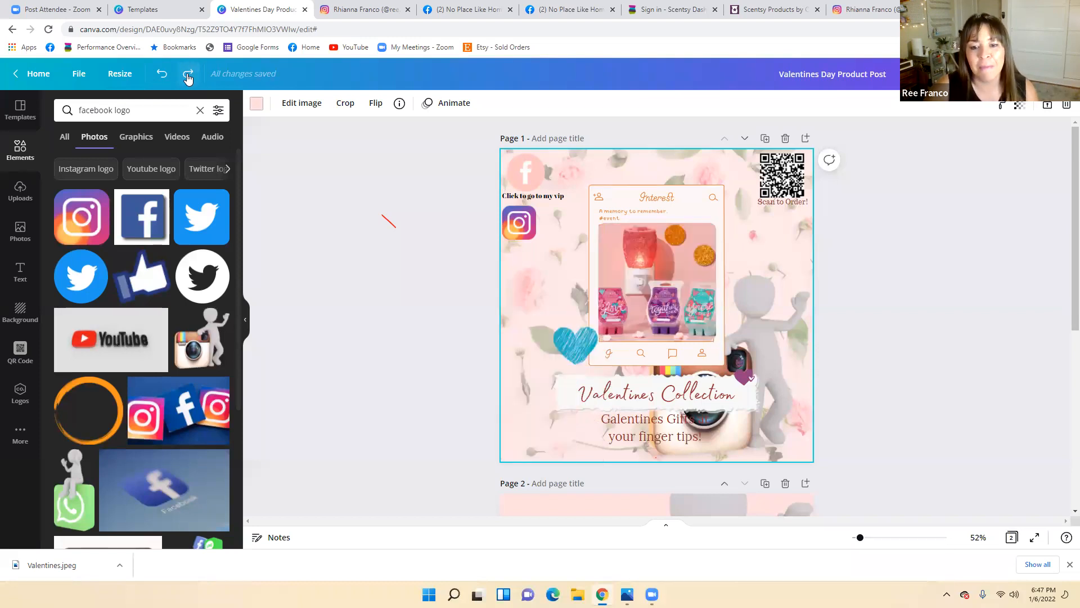
# Step: Turn on the rulers, guides and print bleed for the Valentine's design
pyautogui.click(120, 77)
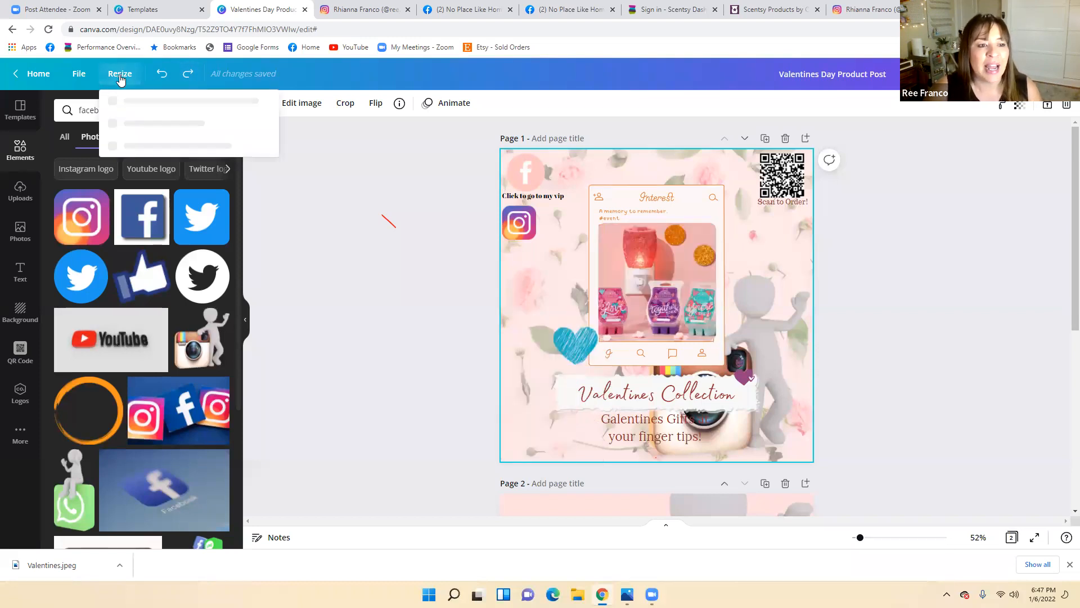
pyautogui.click(85, 75)
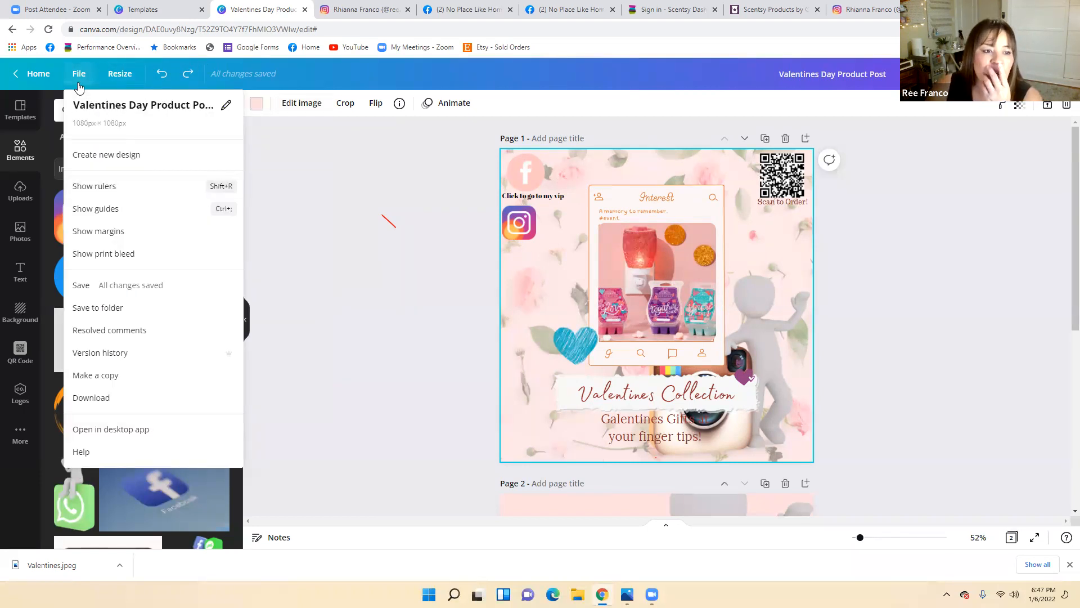
pyautogui.click(109, 193)
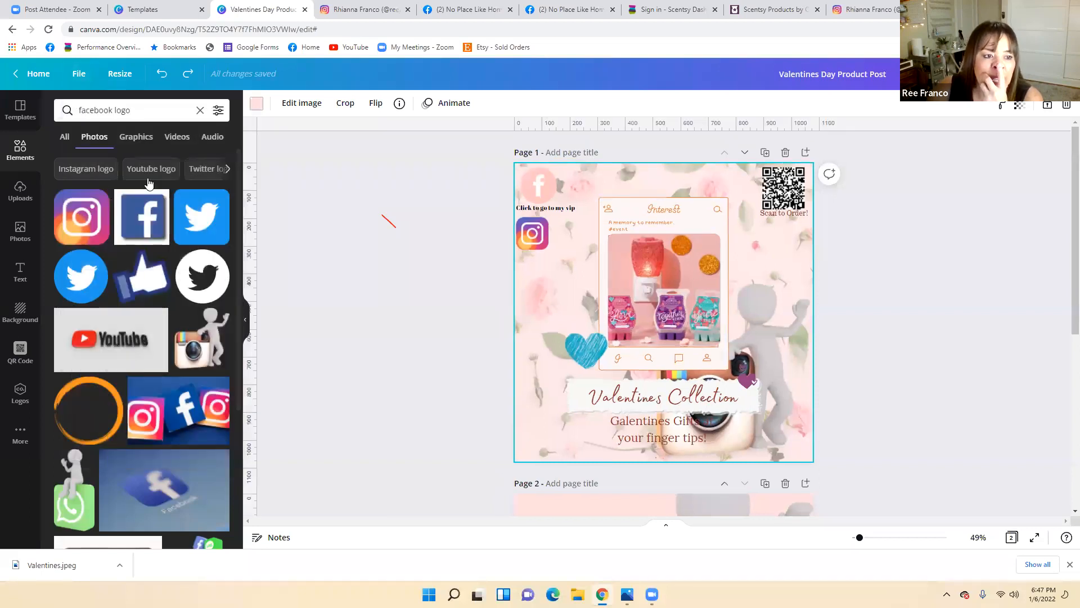
pyautogui.click(79, 74)
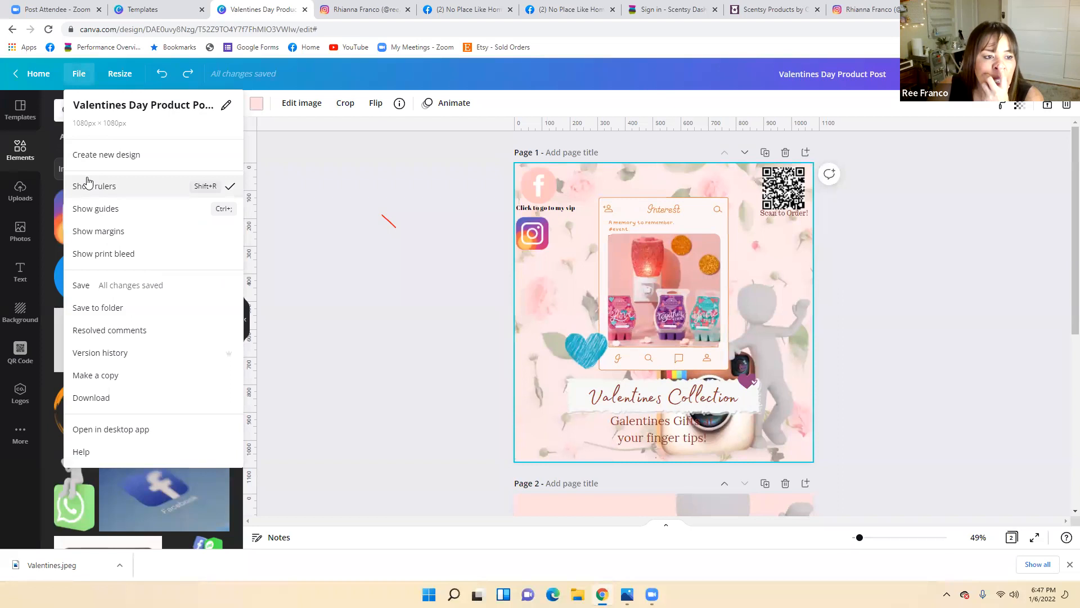
pyautogui.click(98, 209)
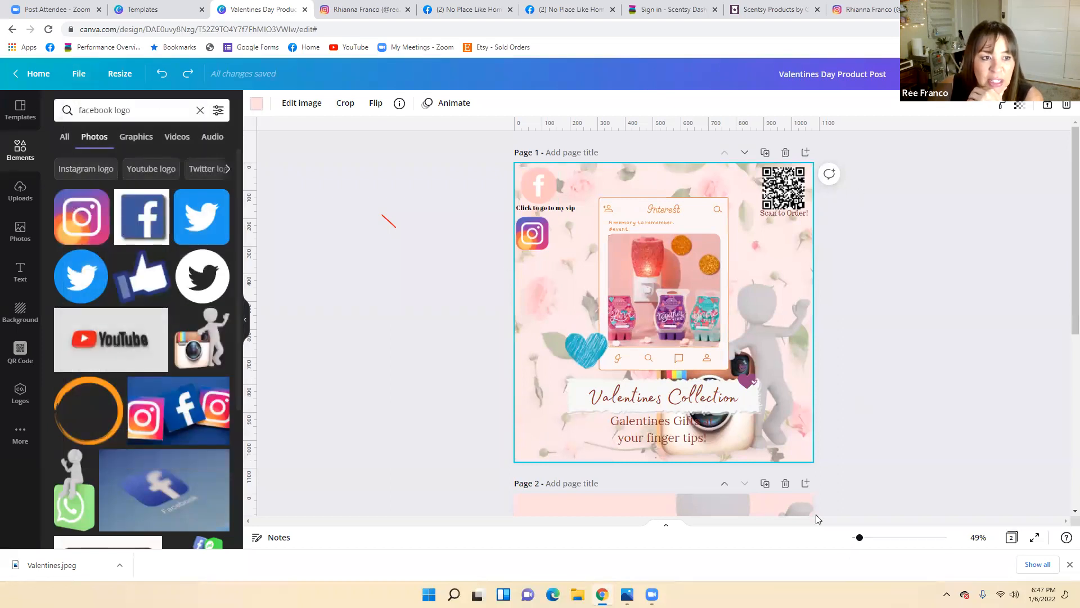
pyautogui.click(79, 74)
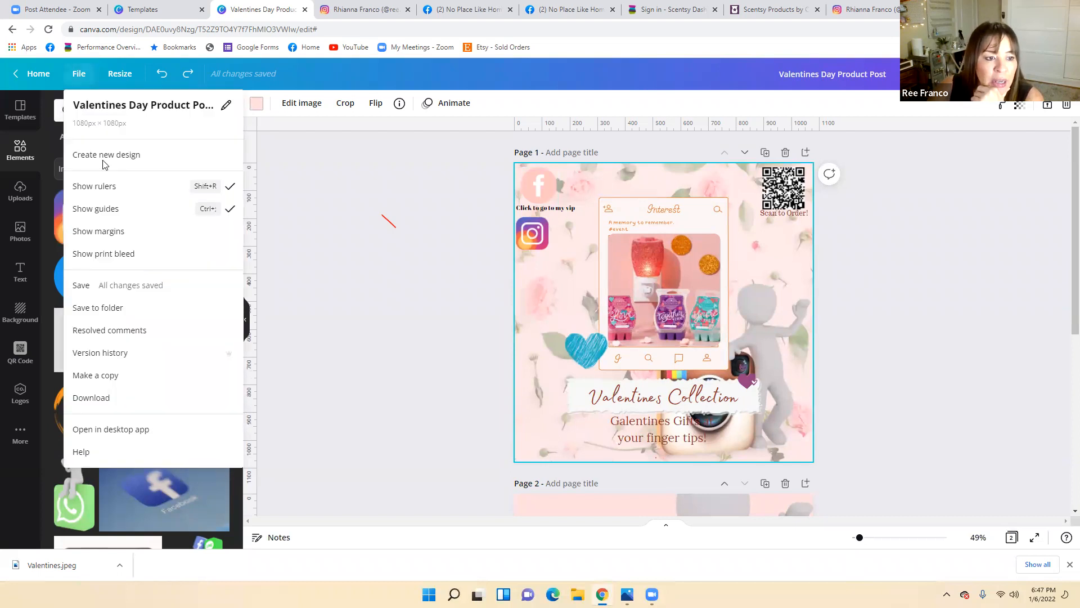
pyautogui.click(97, 255)
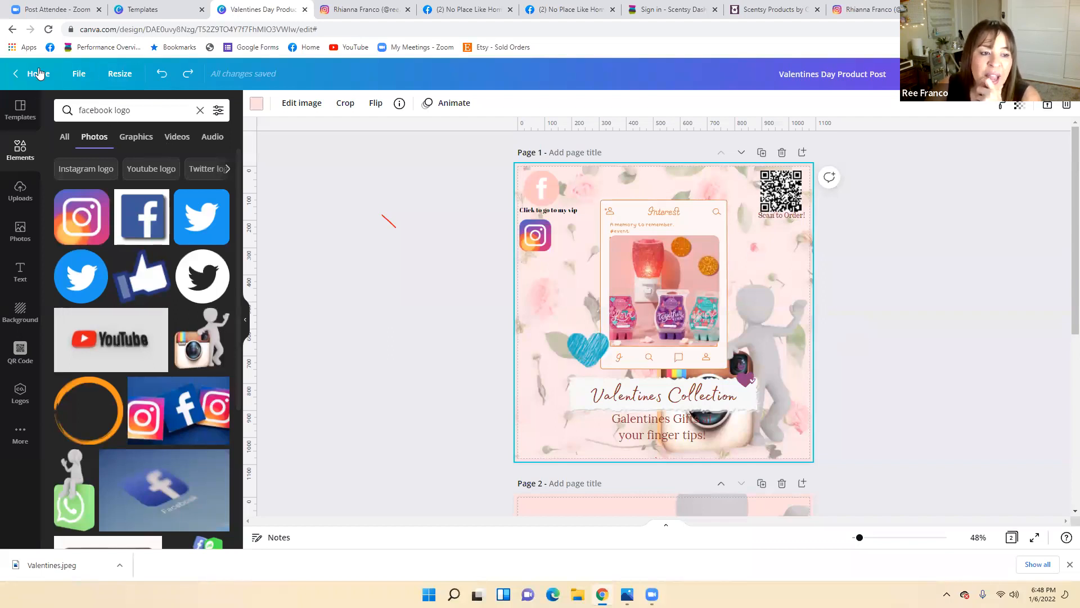
# Step: Check the file option for saving the design into a newly created folder, and leave it without naming one
pyautogui.click(80, 73)
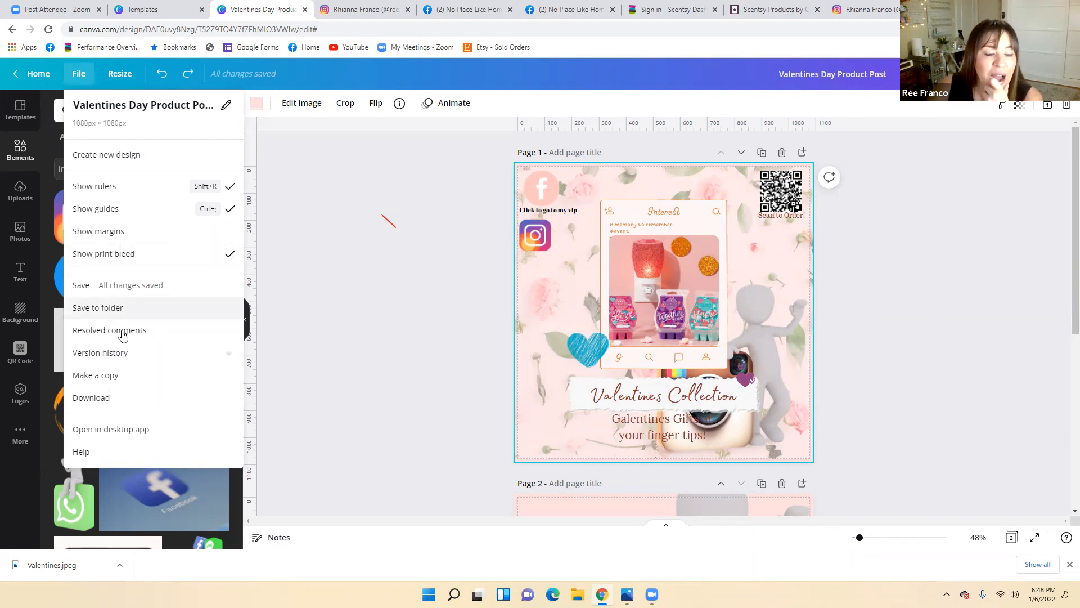
pyautogui.click(113, 313)
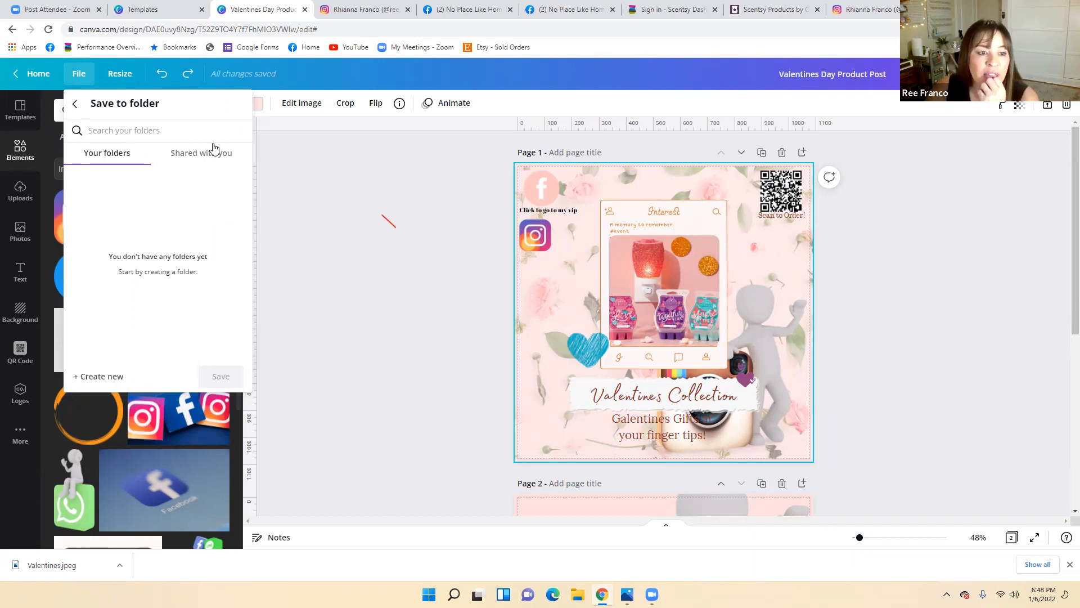
pyautogui.click(112, 382)
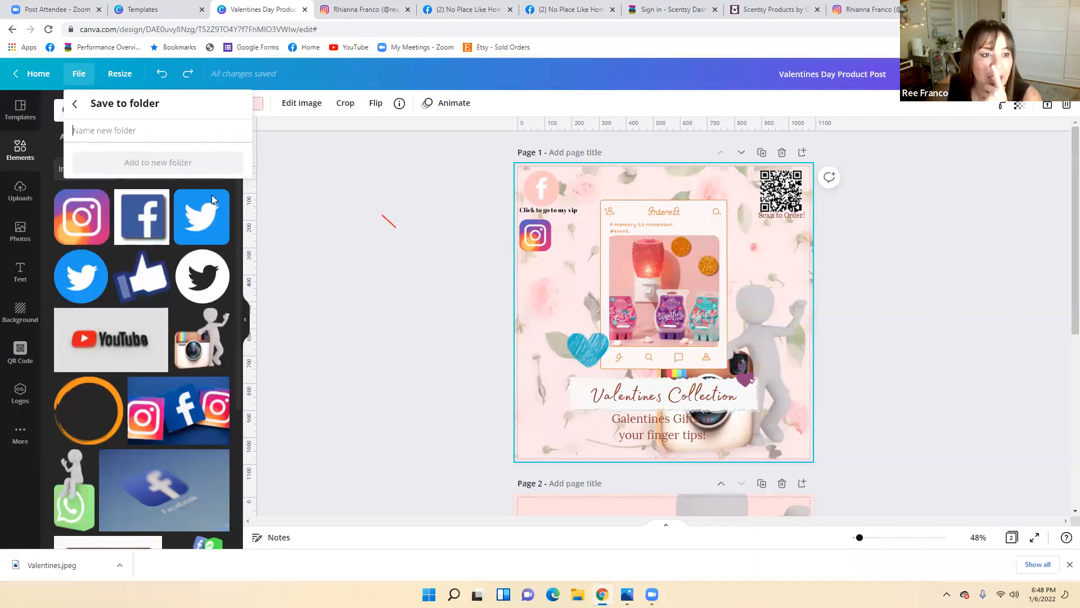
pyautogui.click(272, 161)
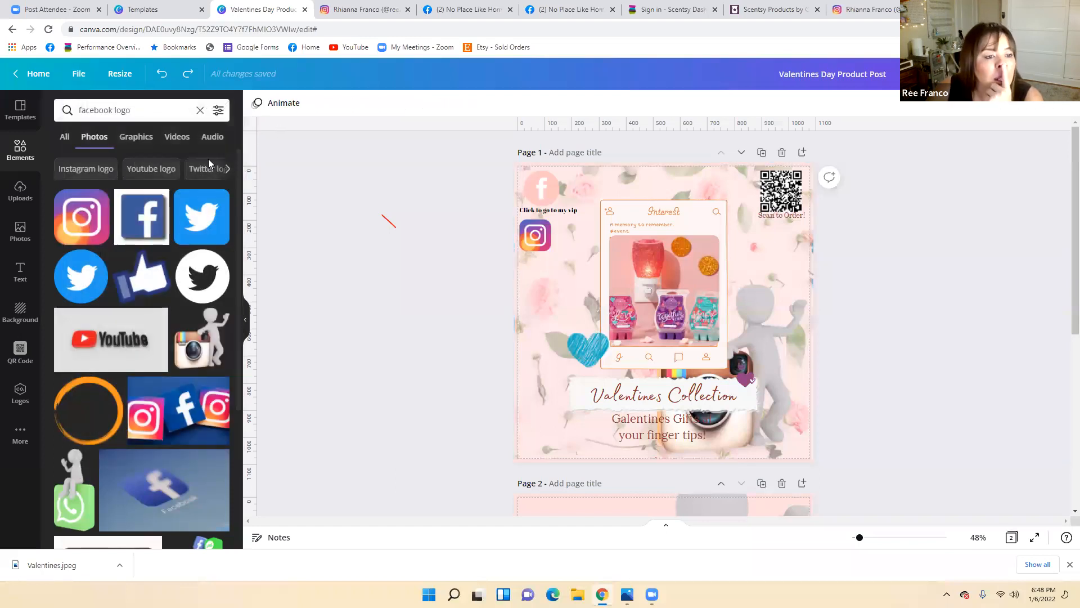
# Step: View the design's resolved comments and close the file options
pyautogui.click(79, 74)
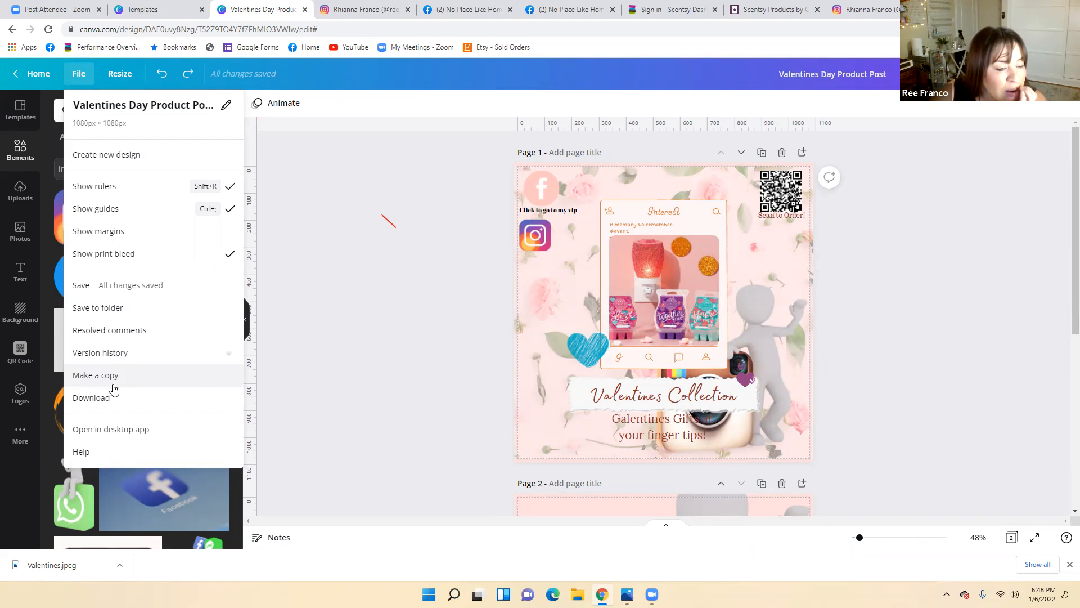
pyautogui.click(129, 331)
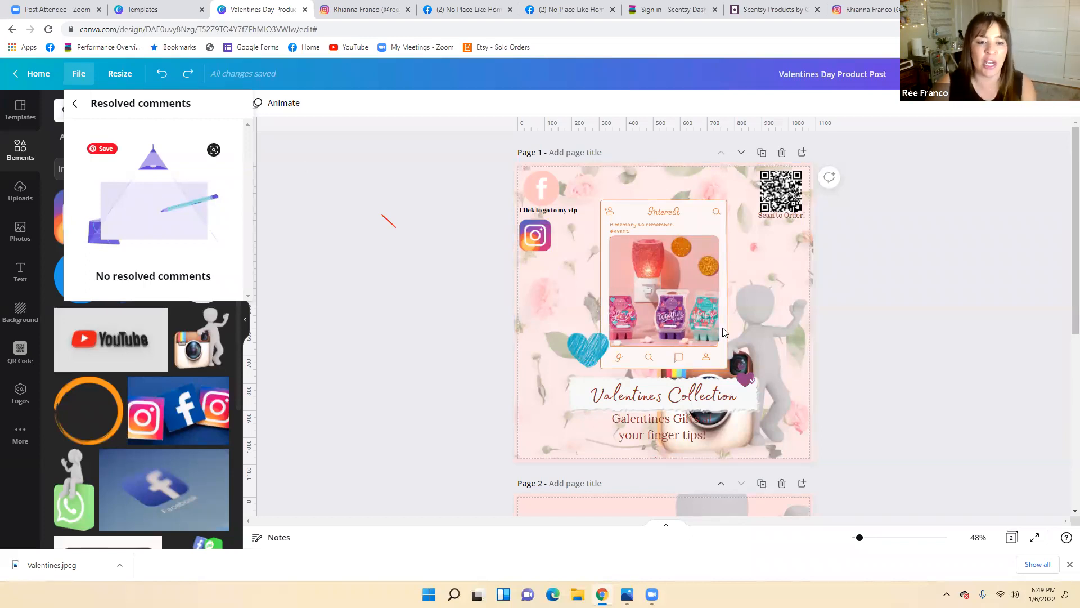
pyautogui.click(75, 104)
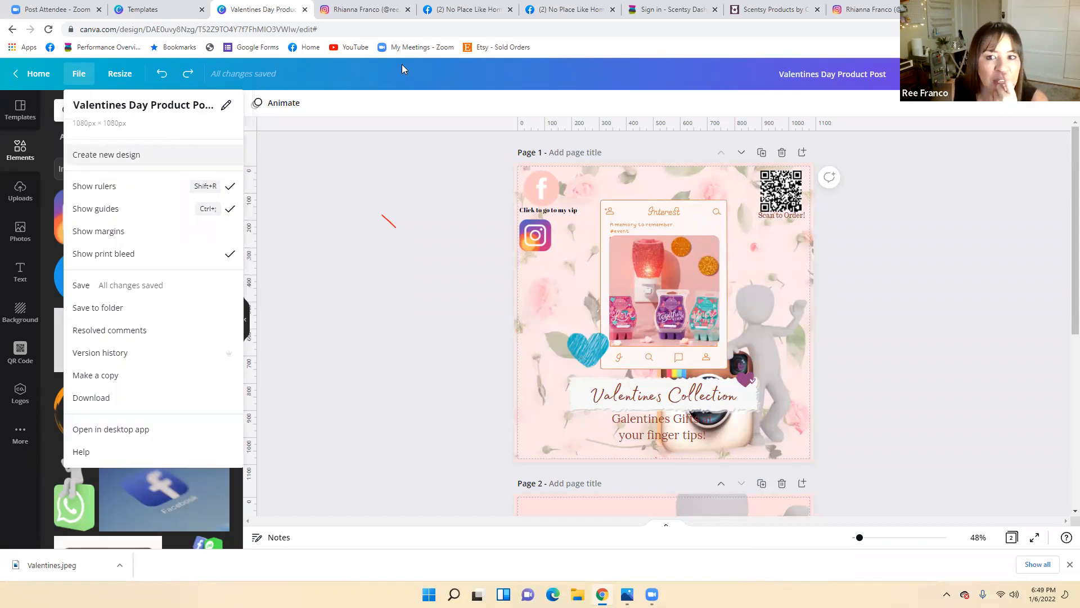
pyautogui.click(927, 270)
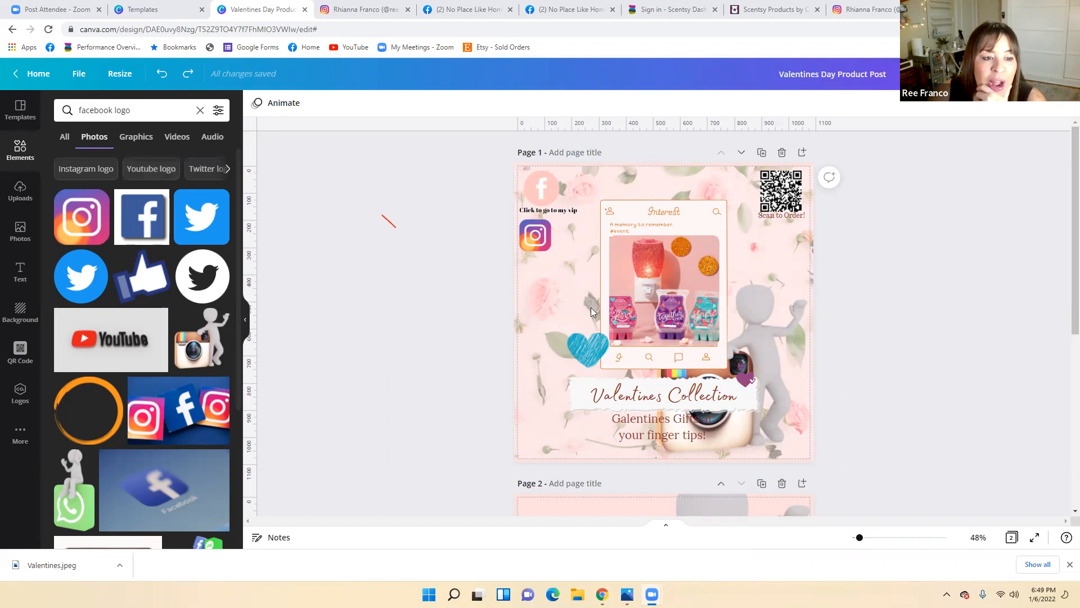
# Step: Leave the Valentine's design, open the Tool Box weekly training thumbnail from the recent designs, and return to the home page
pyautogui.click(151, 169)
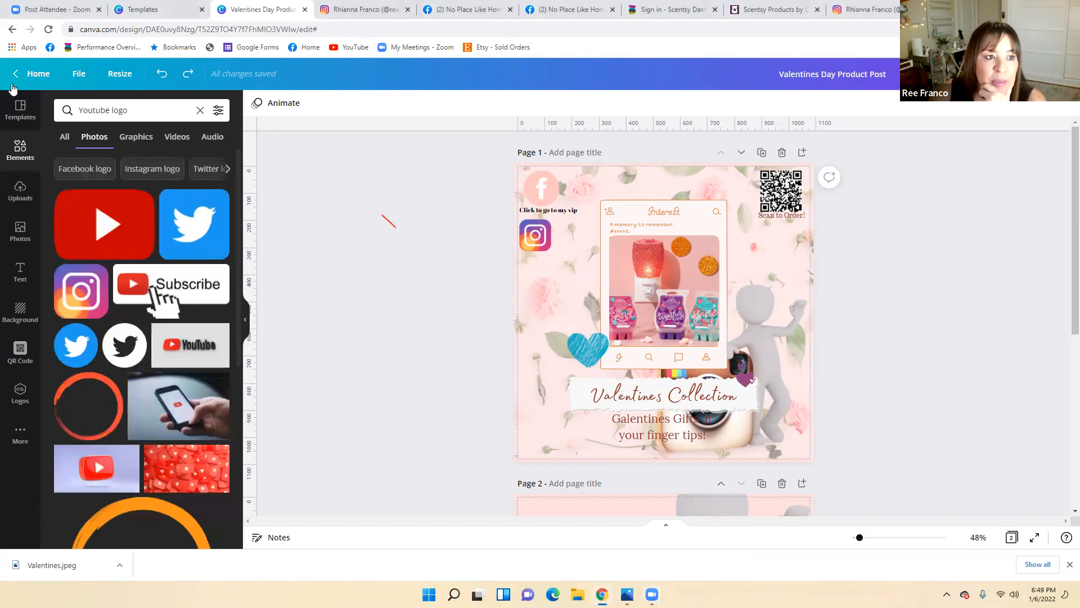
pyautogui.click(38, 74)
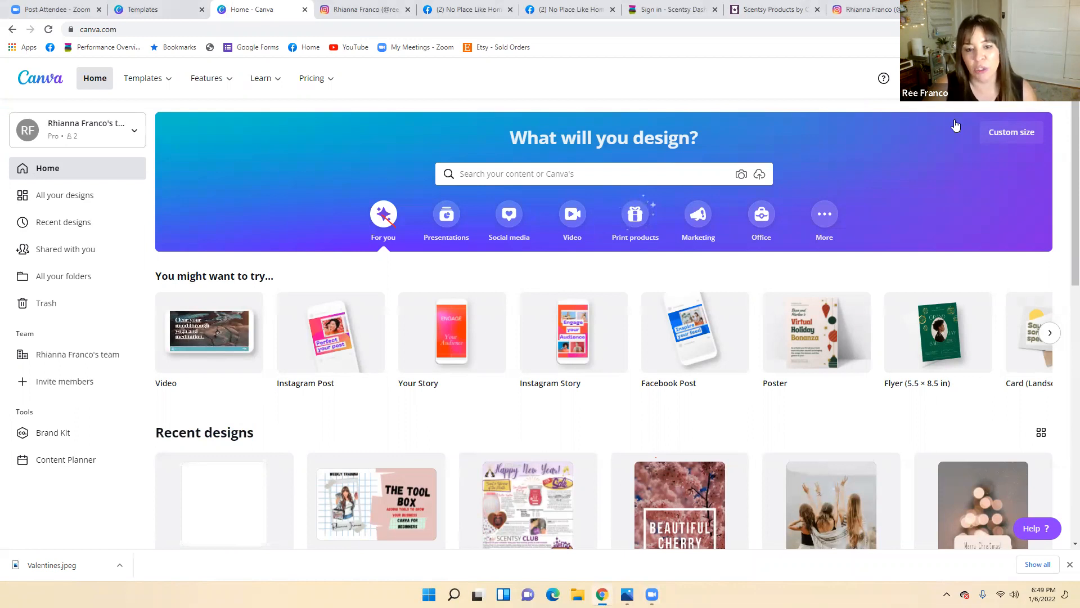
pyautogui.click(376, 504)
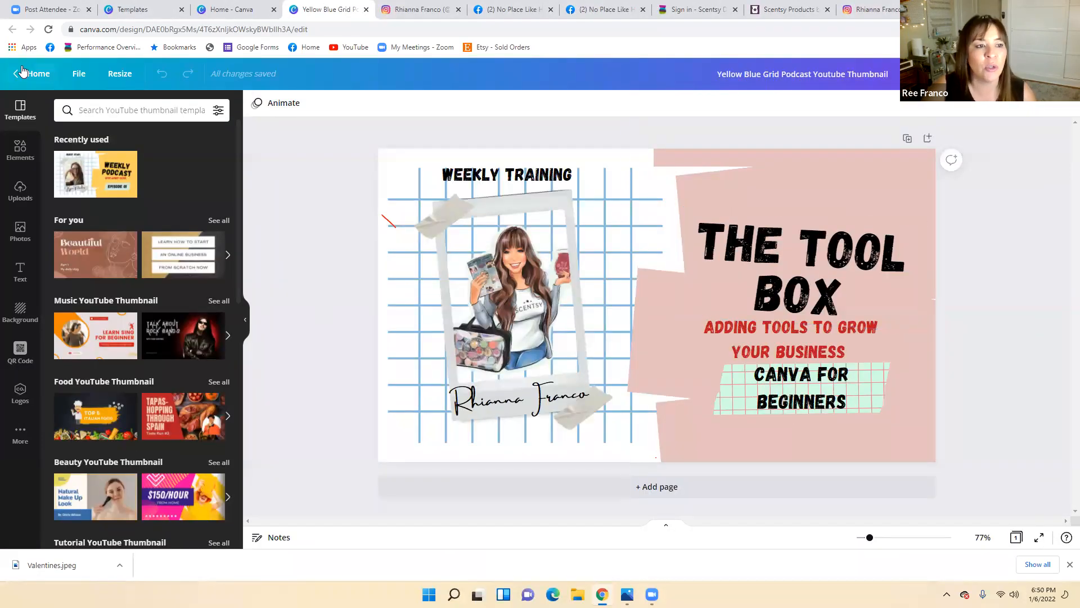
pyautogui.click(35, 73)
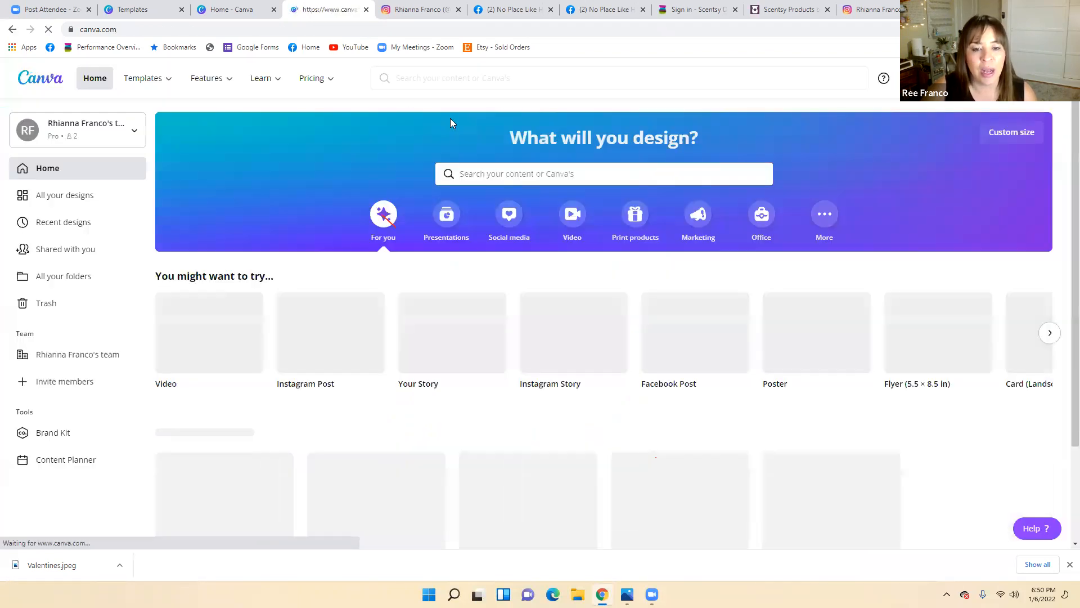
# Step: Search the templates for "you tube" and open the suggested Tutorial YouTube Thumbnail category
pyautogui.click(493, 175)
pyautogui.write('you tube')
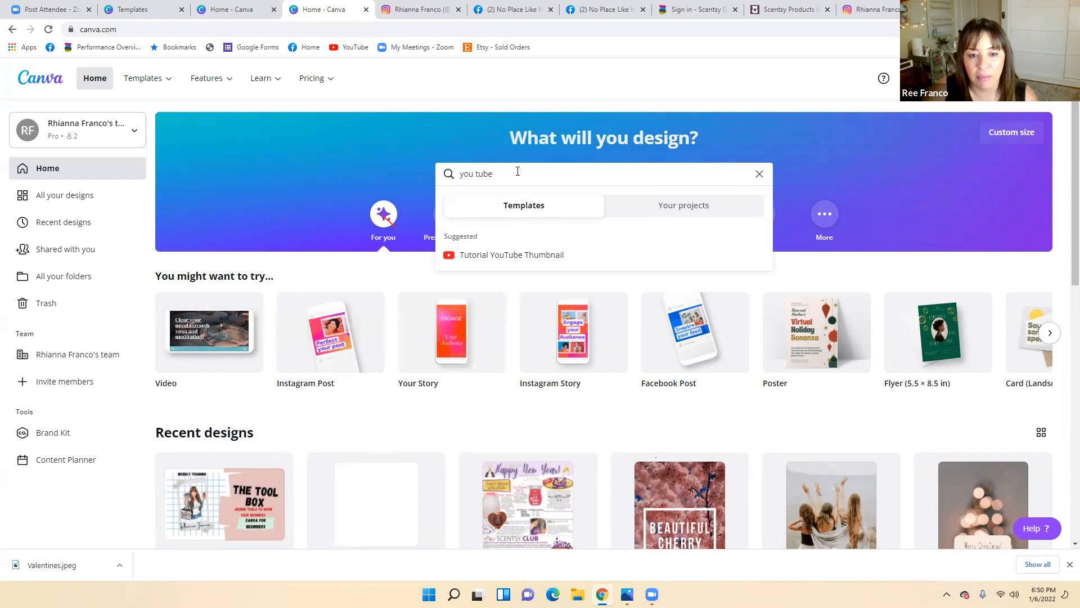
pyautogui.click(512, 255)
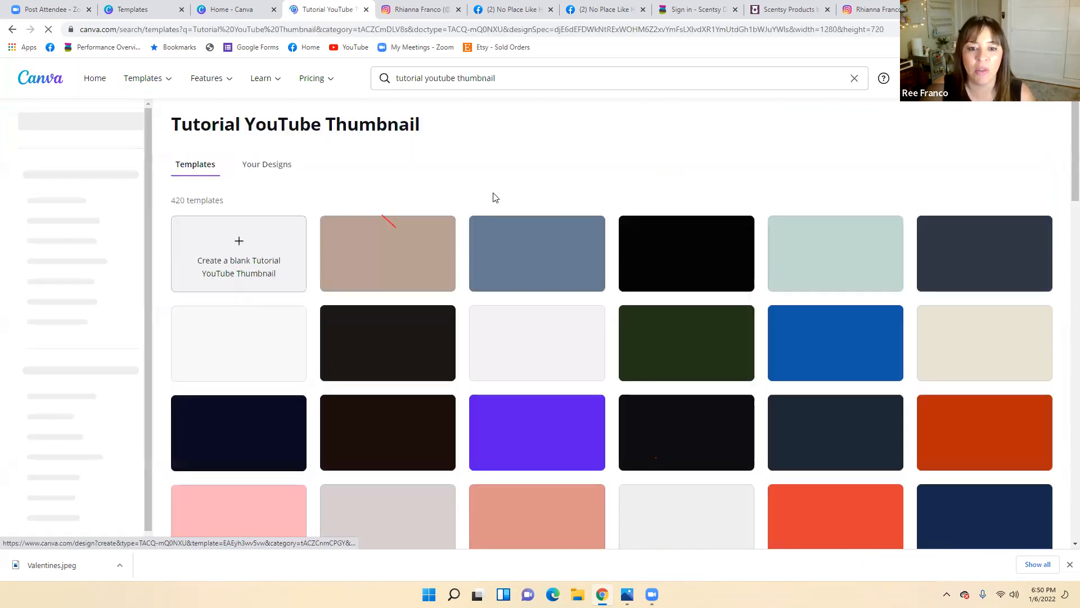
# Step: Browse the tutorial YouTube thumbnail templates and go back to the home page
pyautogui.scroll(-15, 614, 383)
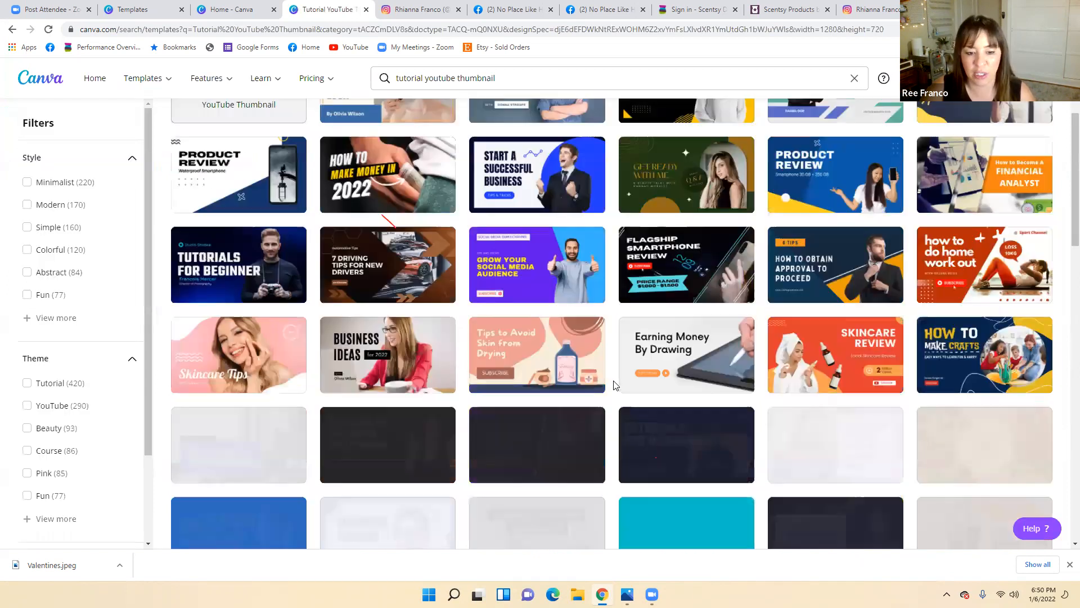
pyautogui.scroll(-10, 616, 378)
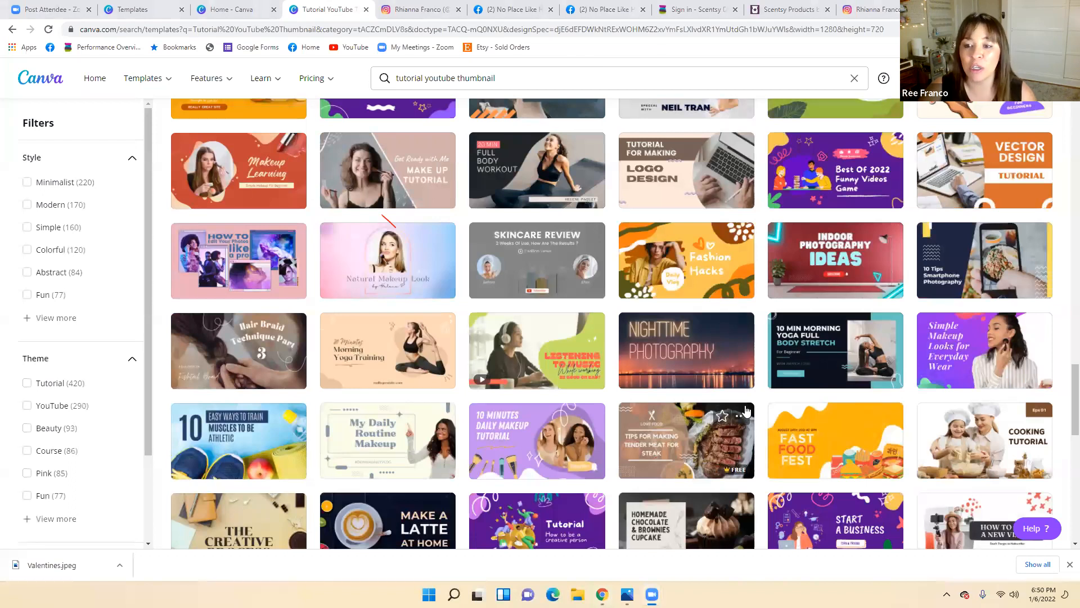
pyautogui.scroll(5, 30, 209)
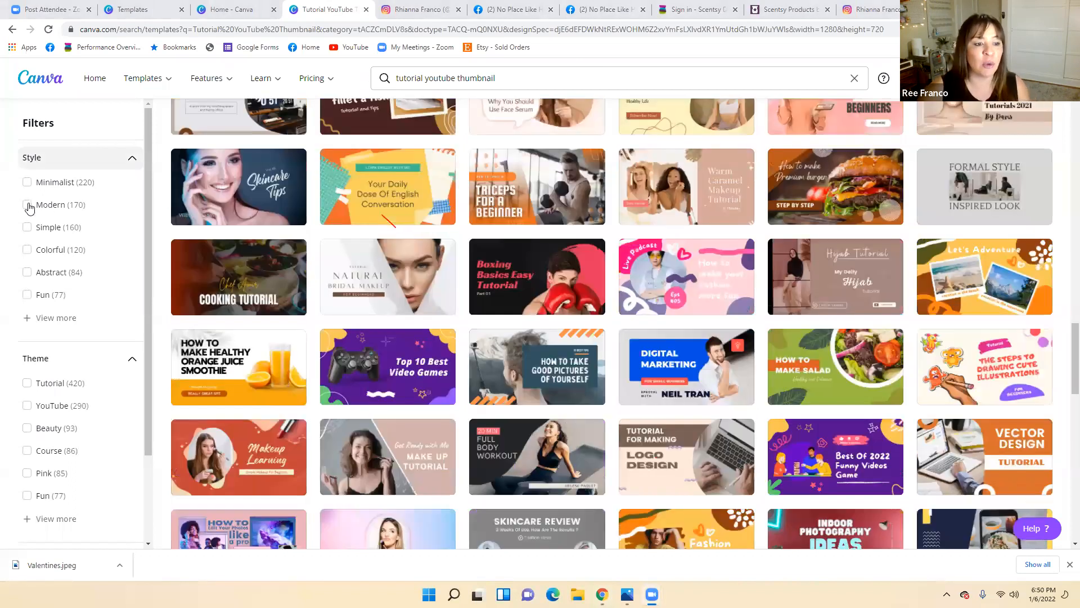
pyautogui.scroll(6, 106, 145)
pyautogui.click(96, 79)
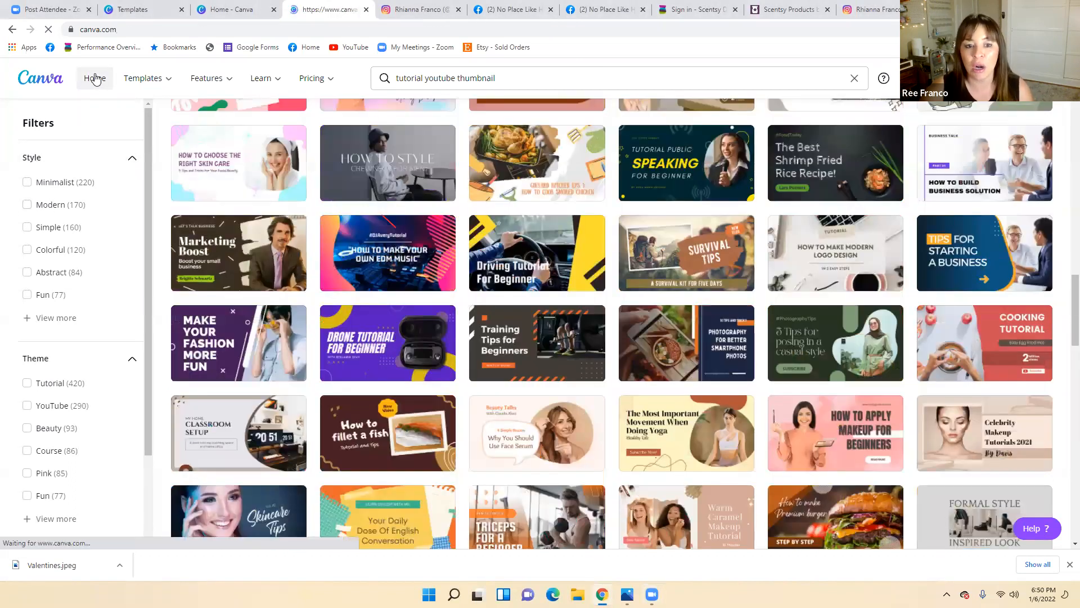